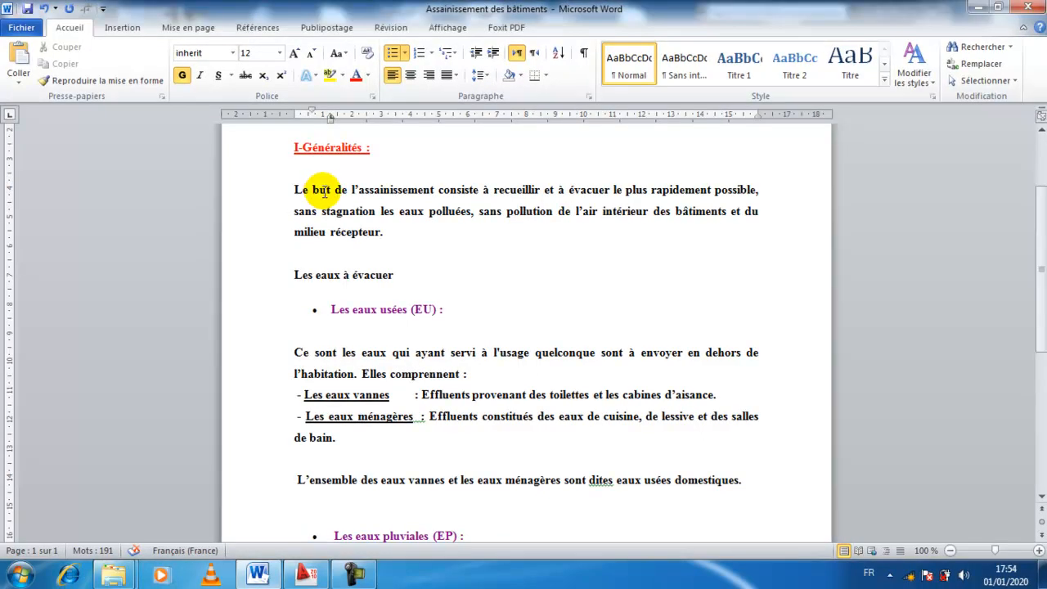
# Step: Select the entire "Assainissement des bâtiments" document and copy it to the clipboard
pyautogui.hotkey('ctrl', 'a')
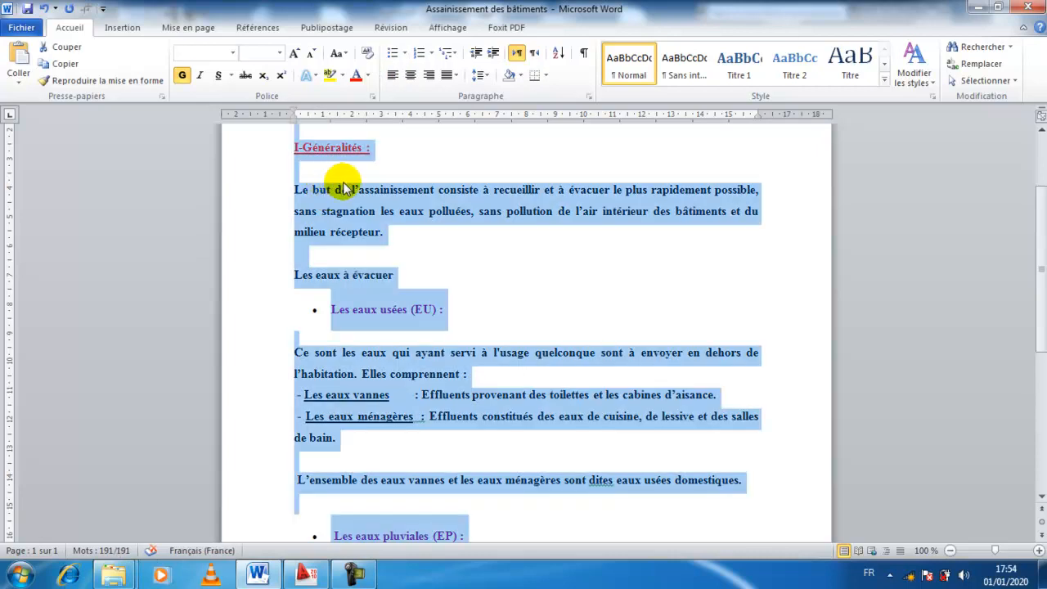
pyautogui.scroll(2, 350, 172)
pyautogui.scroll(-2, 365, 196)
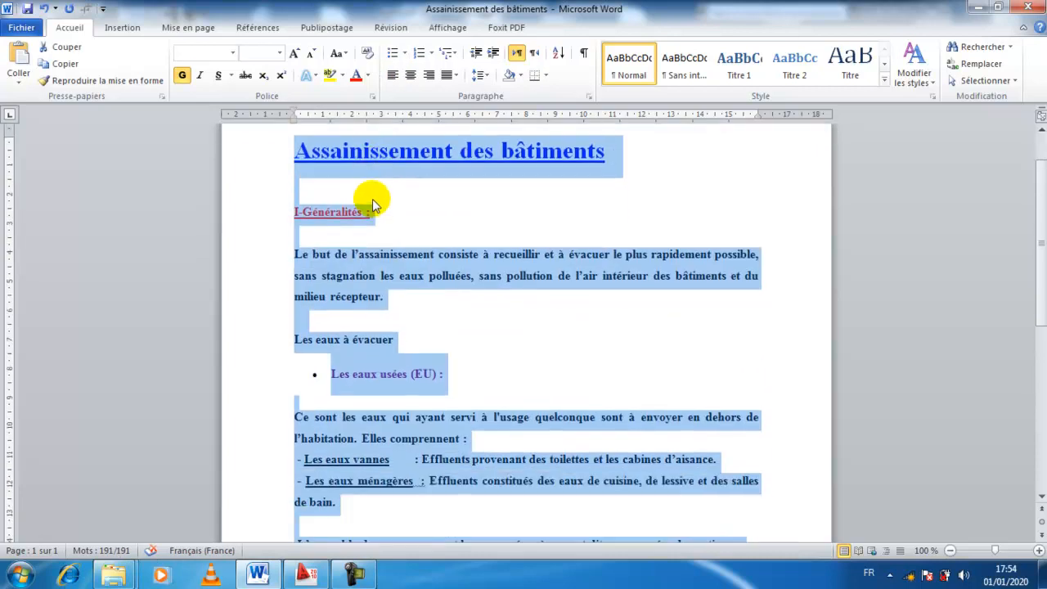
pyautogui.rightClick(323, 160)
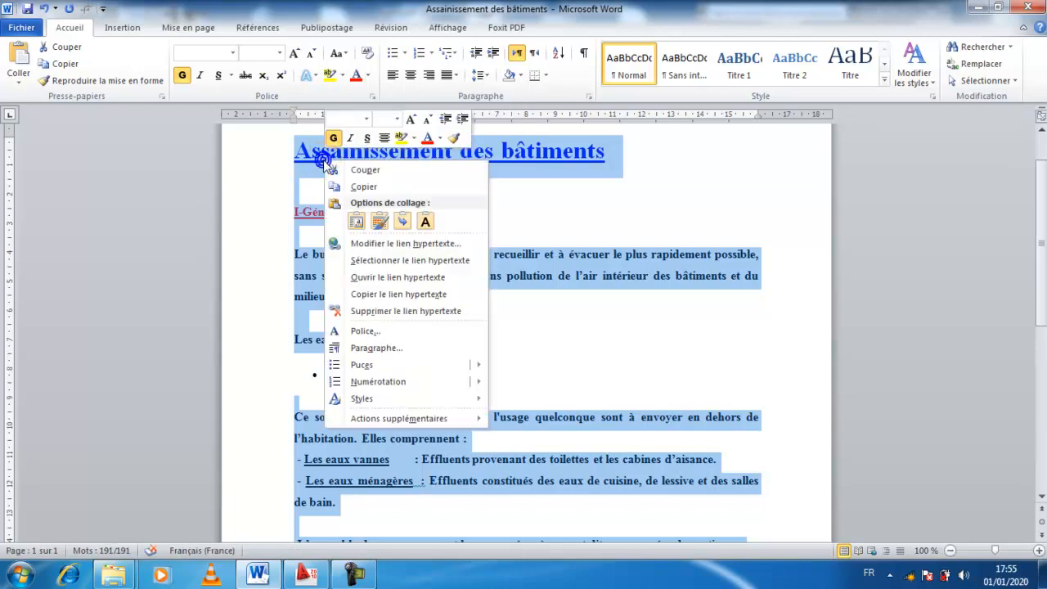
pyautogui.click(365, 187)
# Step: Switch to AutoCAD and paste the copied text into the empty drawing, accepting Times New Roman at 24 points as the OLE text size
pyautogui.click(308, 573)
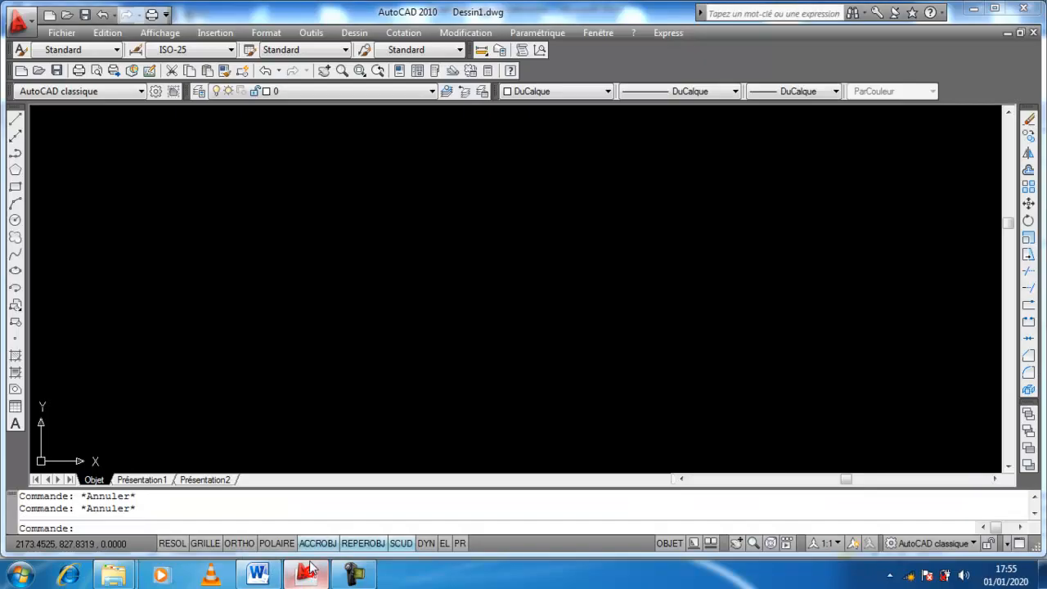
pyautogui.rightClick(243, 196)
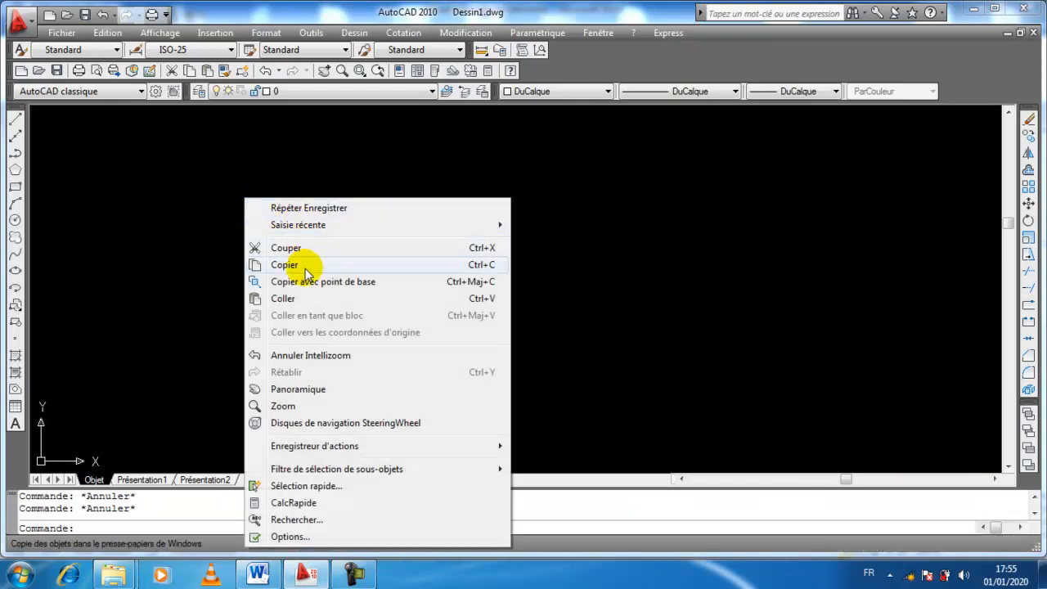
pyautogui.click(286, 299)
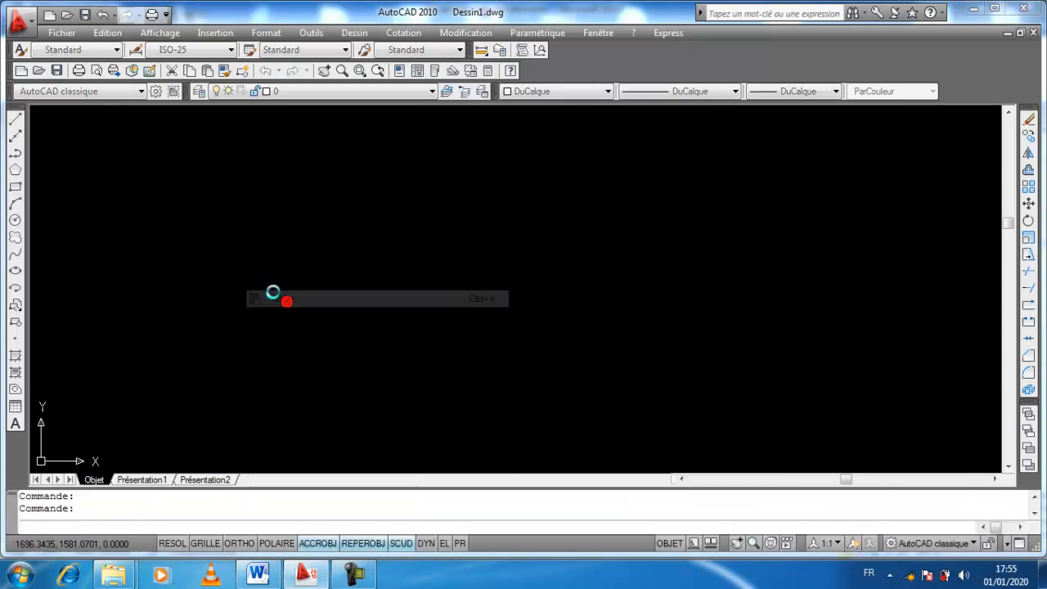
pyautogui.click(272, 249)
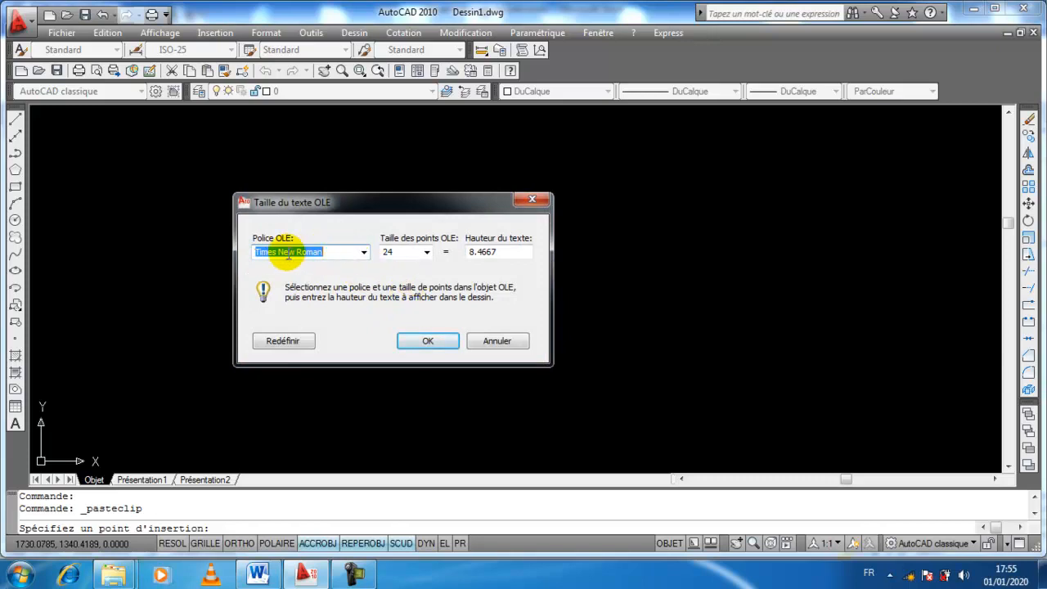
pyautogui.click(413, 342)
pyautogui.scroll(5, 235, 234)
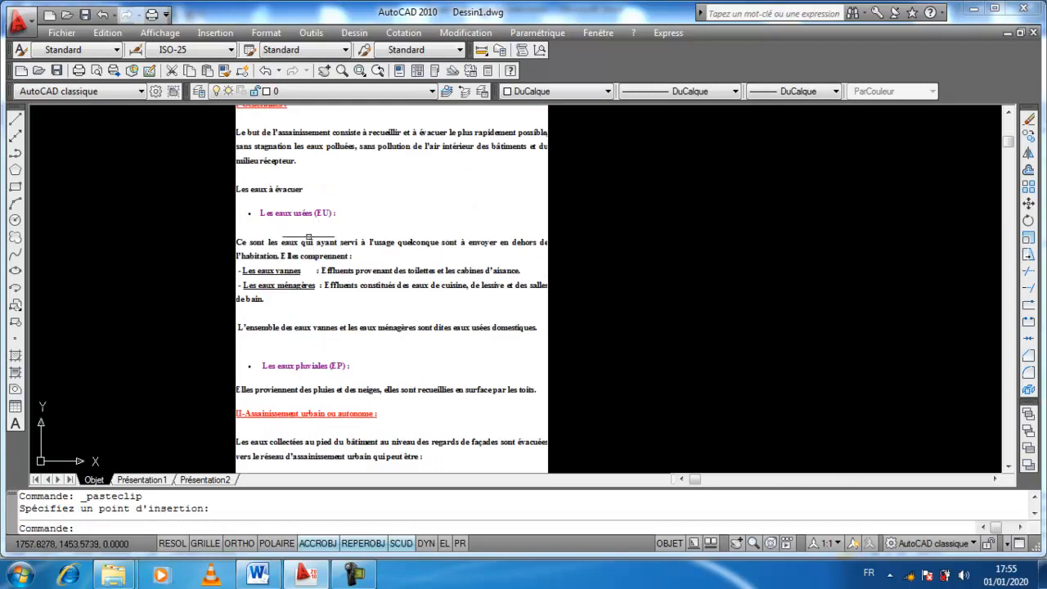
pyautogui.scroll(-3, 311, 210)
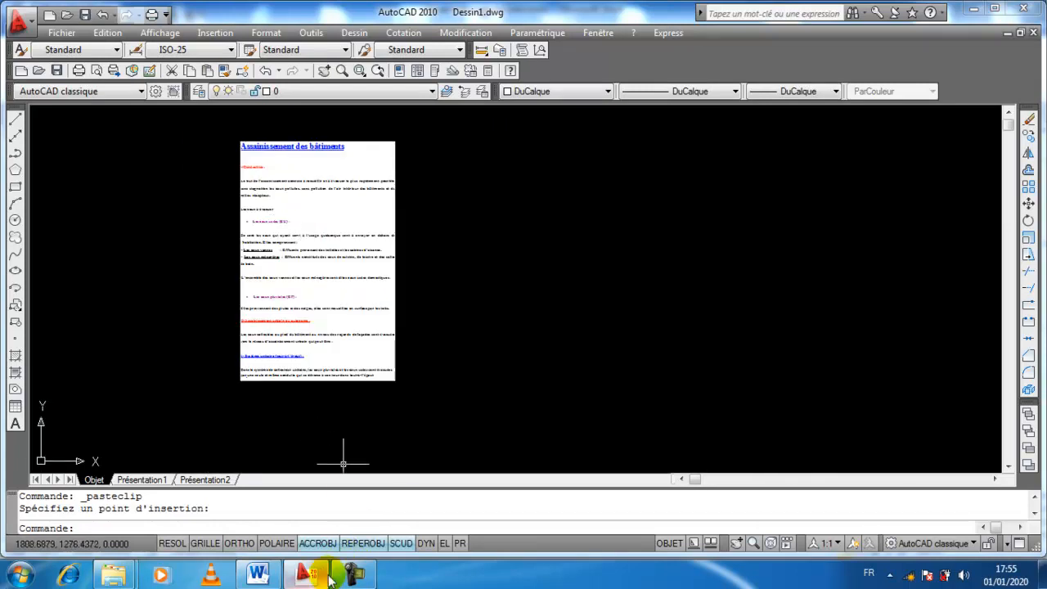
# Step: Paste the clipboard content with Paste Special as an unlinked Microsoft Word document beside the first copy
pyautogui.click(108, 37)
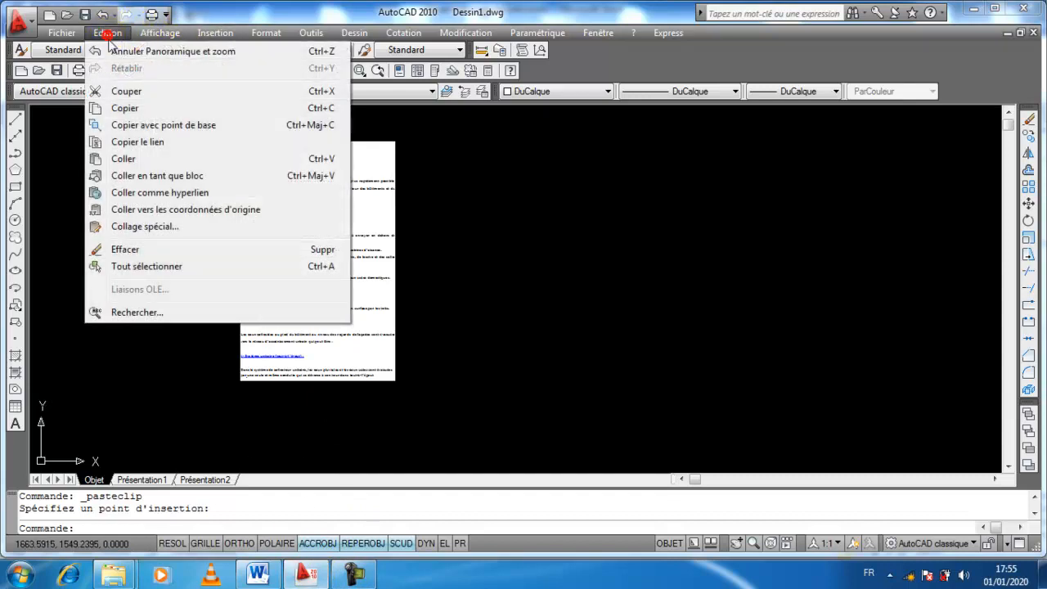
pyautogui.click(148, 228)
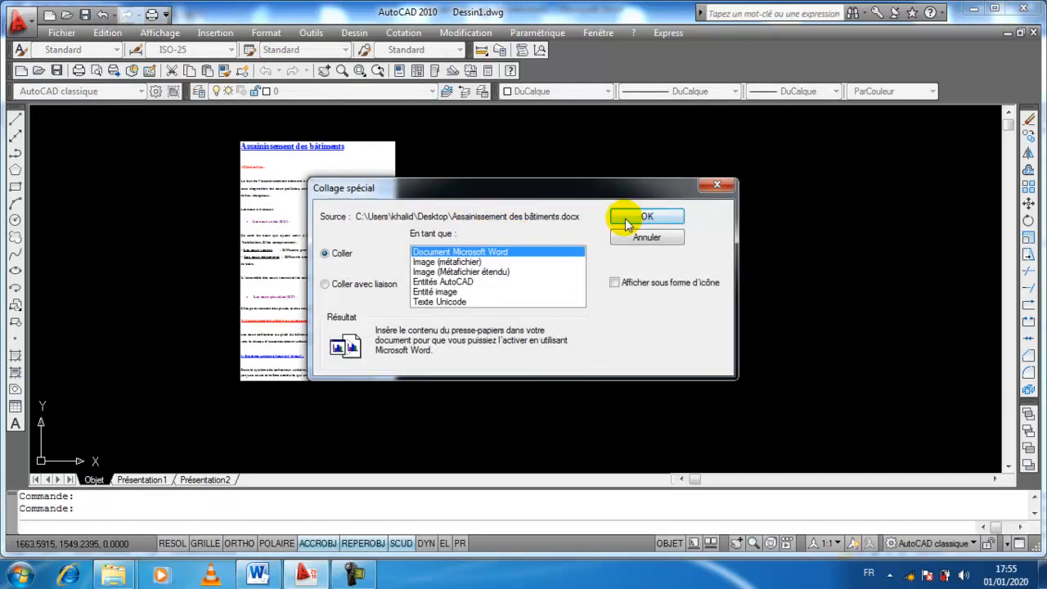
pyautogui.click(669, 216)
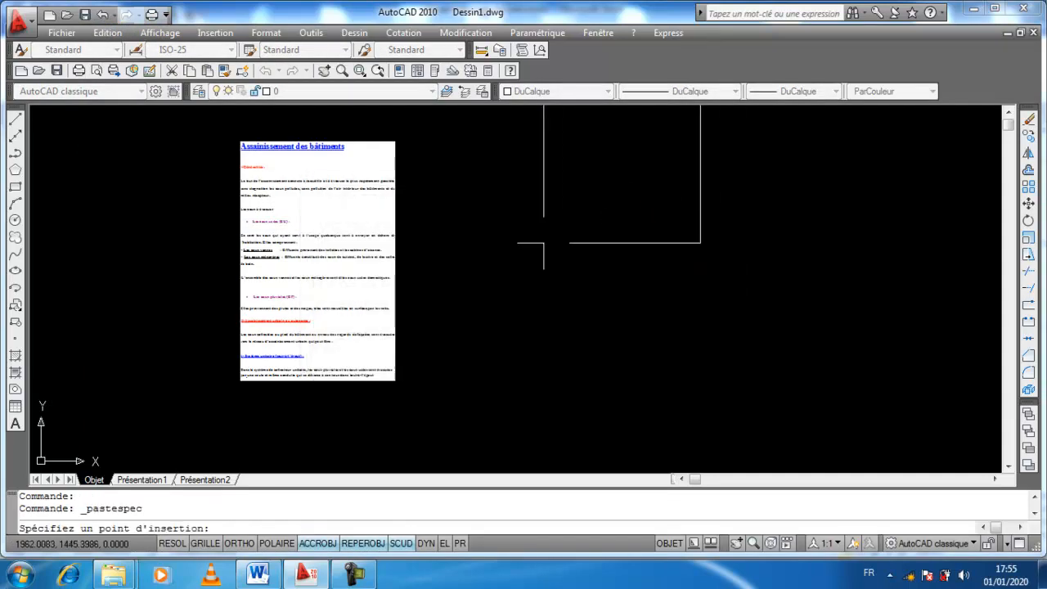
pyautogui.click(435, 385)
pyautogui.moveTo(608, 283); pyautogui.dragTo(513, 267, button='middle')
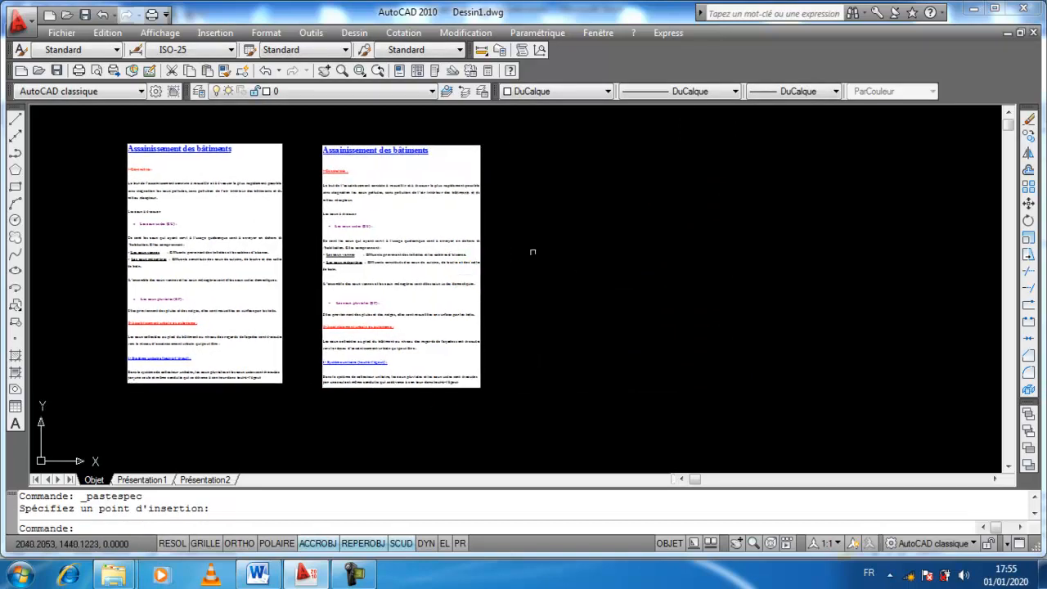
# Step: Use Paste Special to place a third copy as a linked Microsoft Word document beside the other two
pyautogui.click(109, 34)
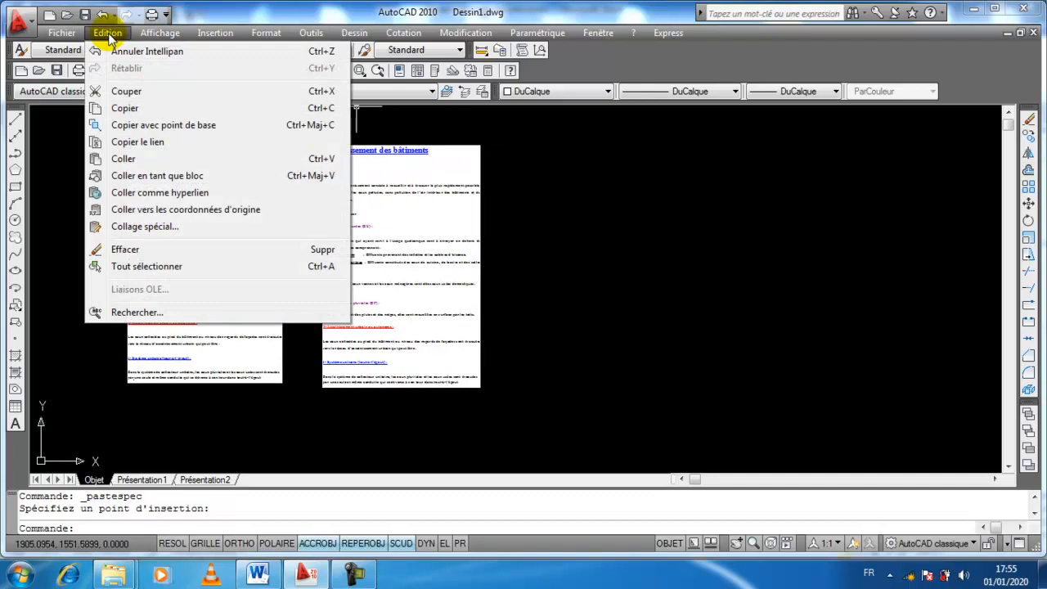
pyautogui.click(154, 226)
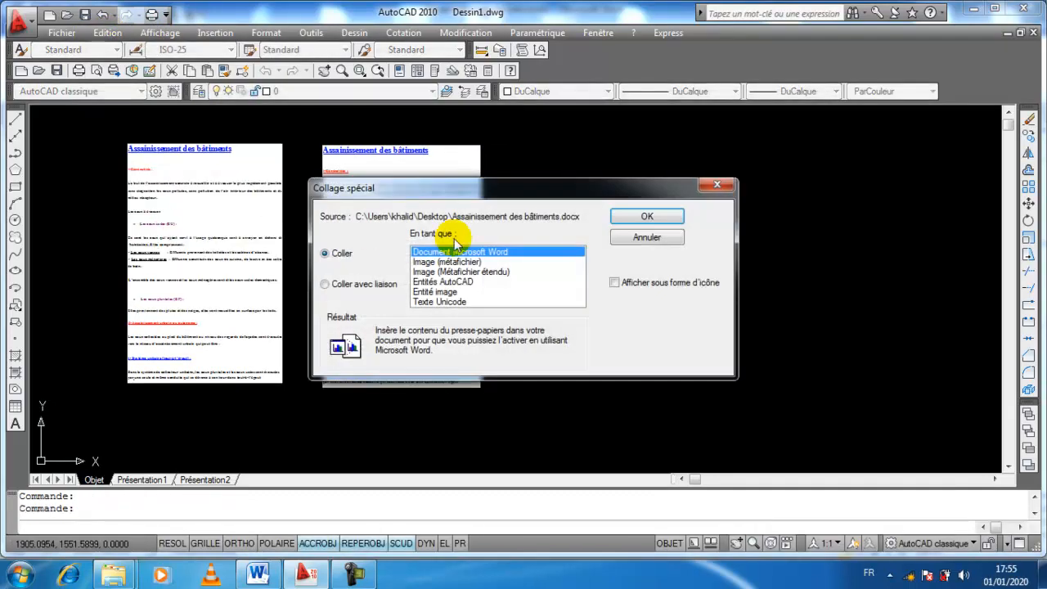
pyautogui.click(340, 286)
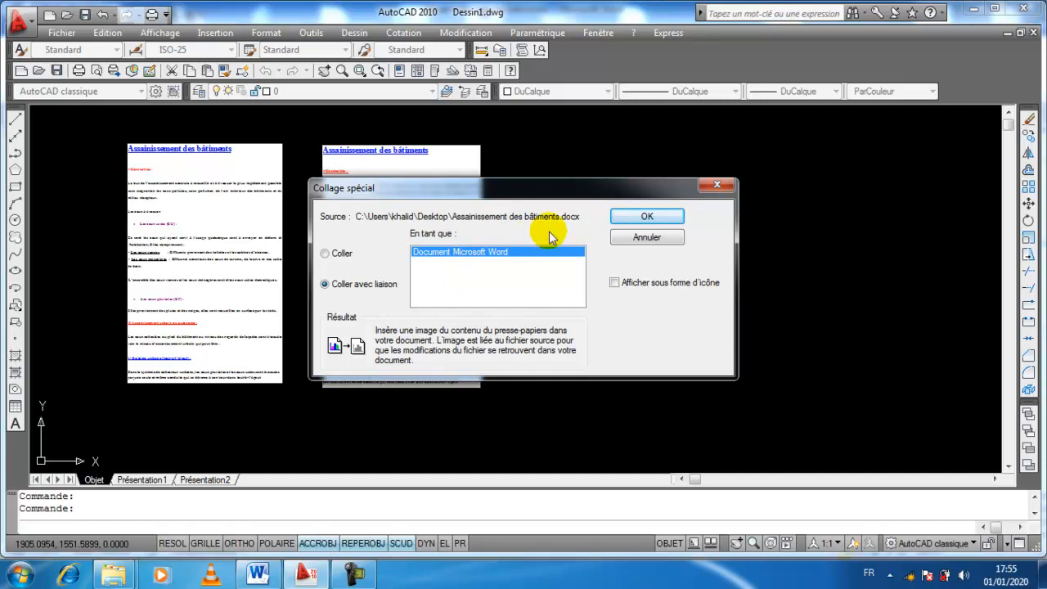
pyautogui.click(636, 216)
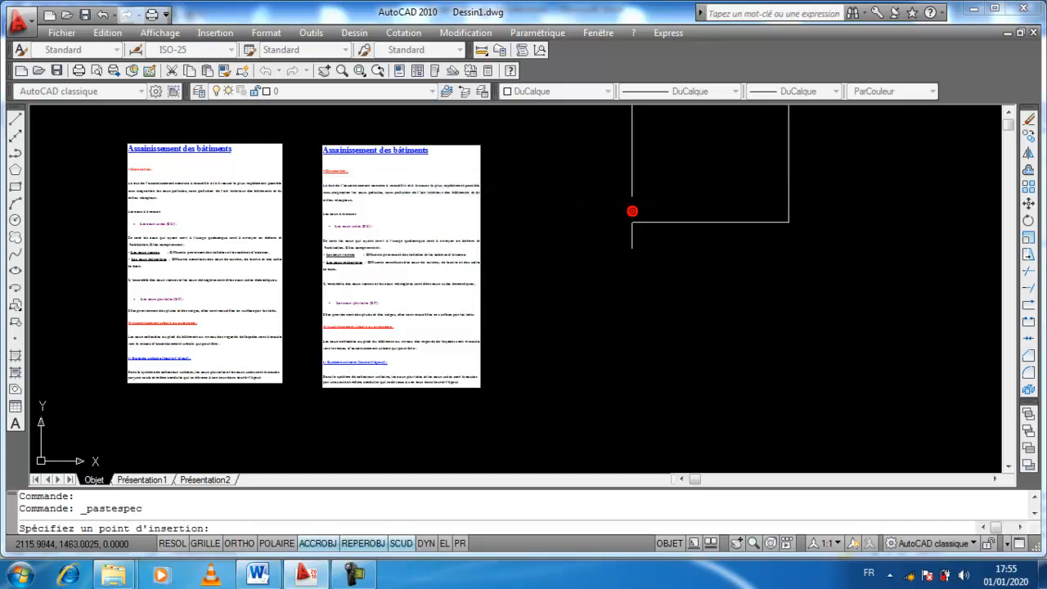
pyautogui.click(577, 378)
pyautogui.scroll(5, 646, 319)
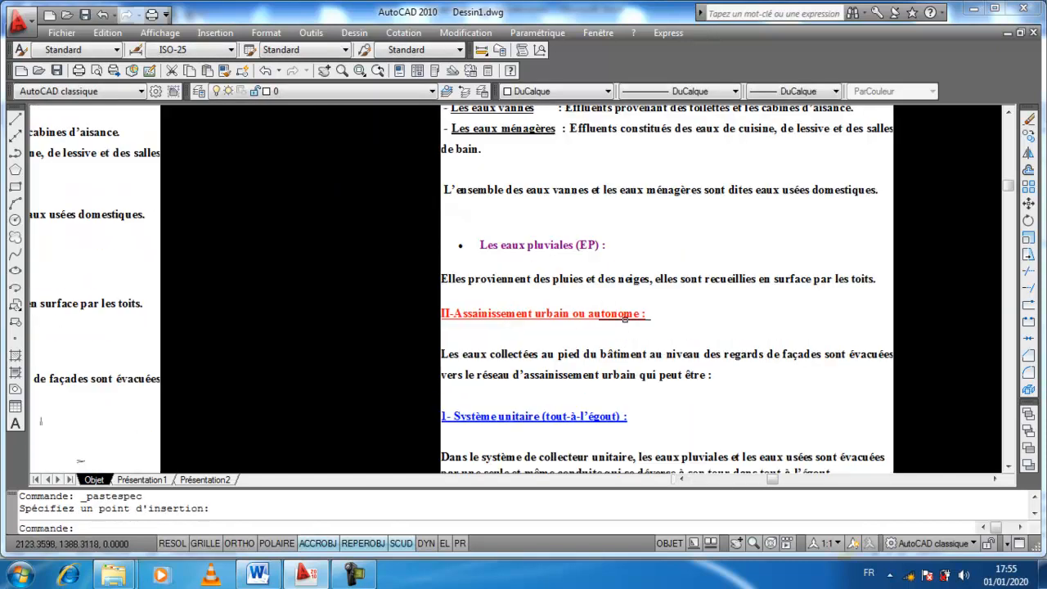
pyautogui.scroll(-5, 621, 324)
# Step: Switch to Word, add a run of the letter k after "Les eaux usées (EU) :", and save the document
pyautogui.click(258, 575)
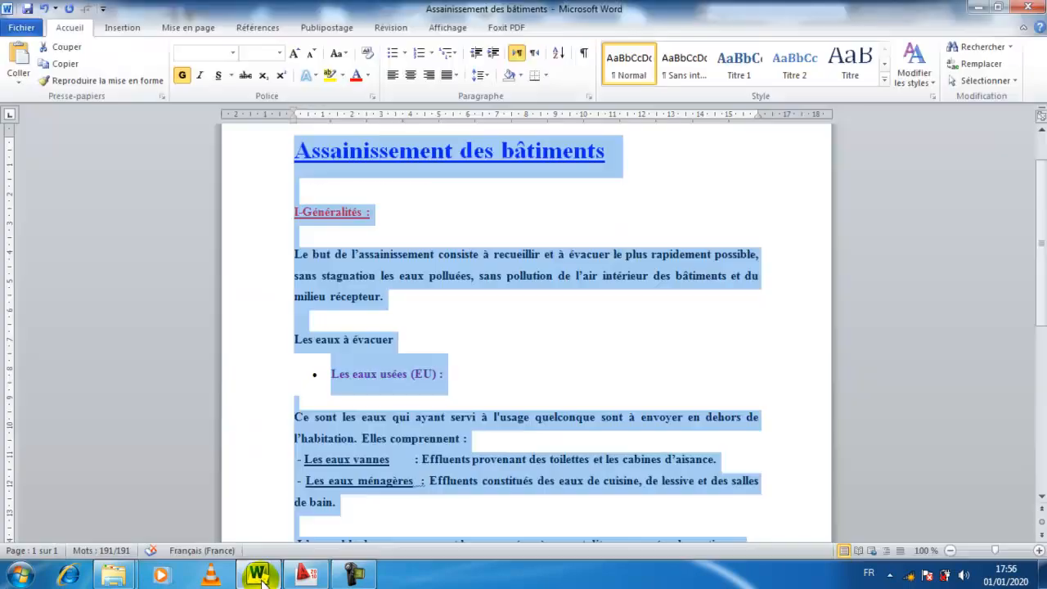
pyautogui.click(498, 334)
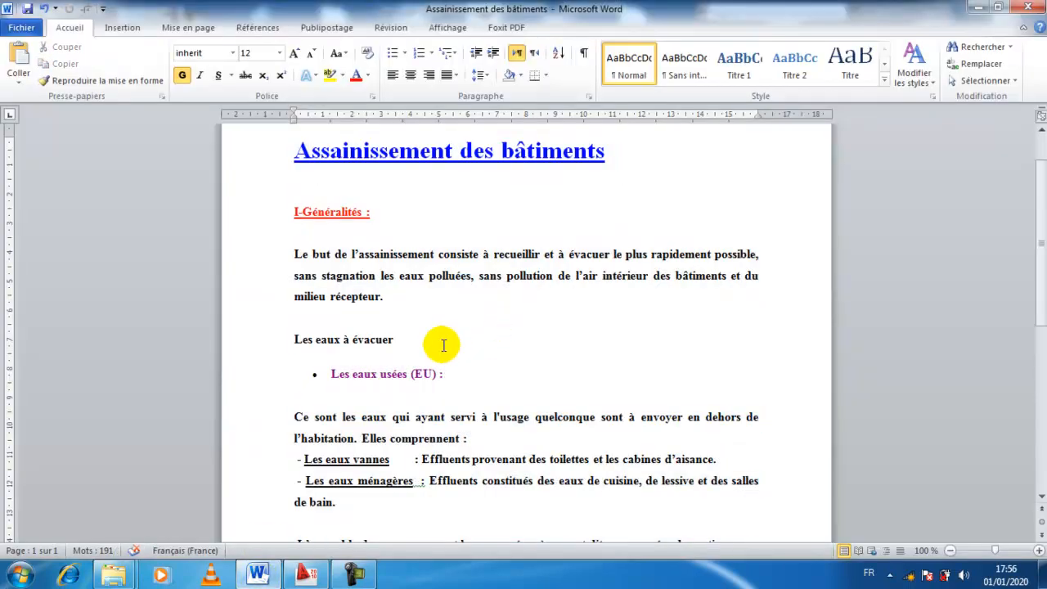
pyautogui.click(452, 373)
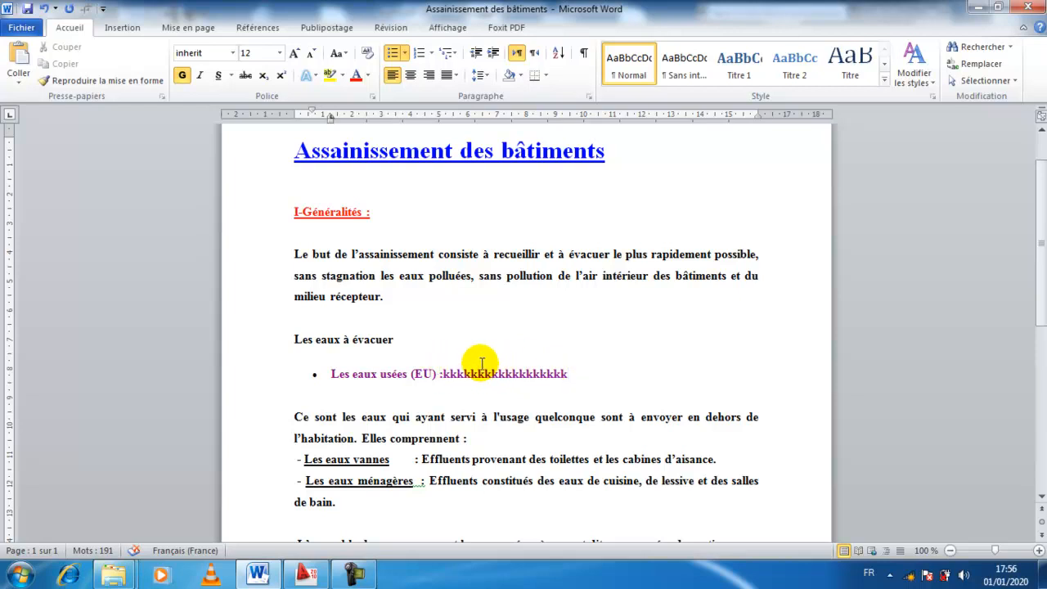
pyautogui.click(27, 10)
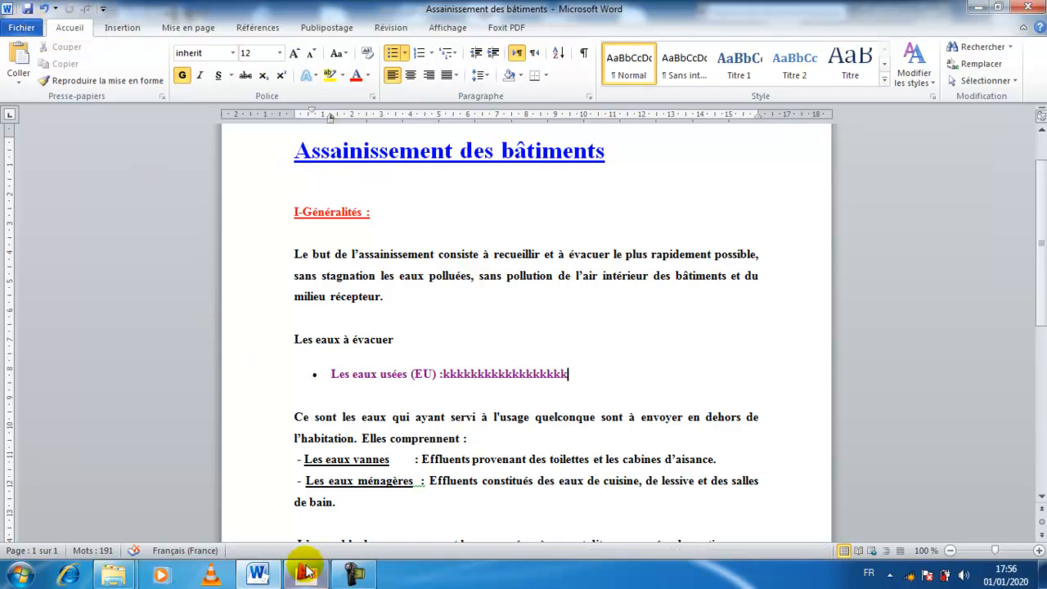
# Step: Switch to AutoCAD and compare the "Les eaux usées (EU) :" line in the linked copy with the unlinked copies
pyautogui.click(306, 573)
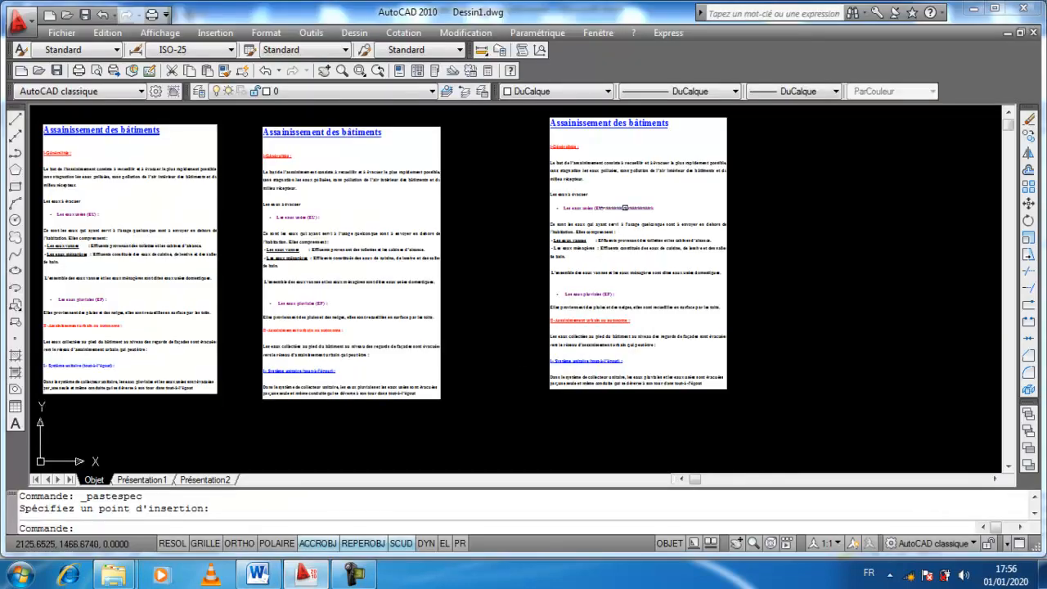
pyautogui.scroll(8, 624, 210)
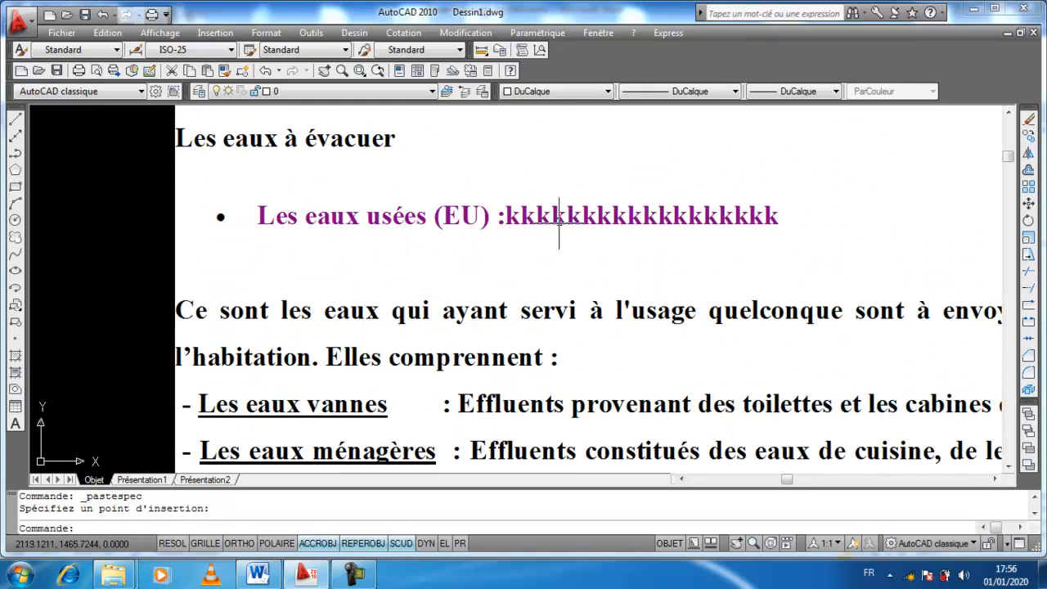
pyautogui.scroll(-6, 594, 221)
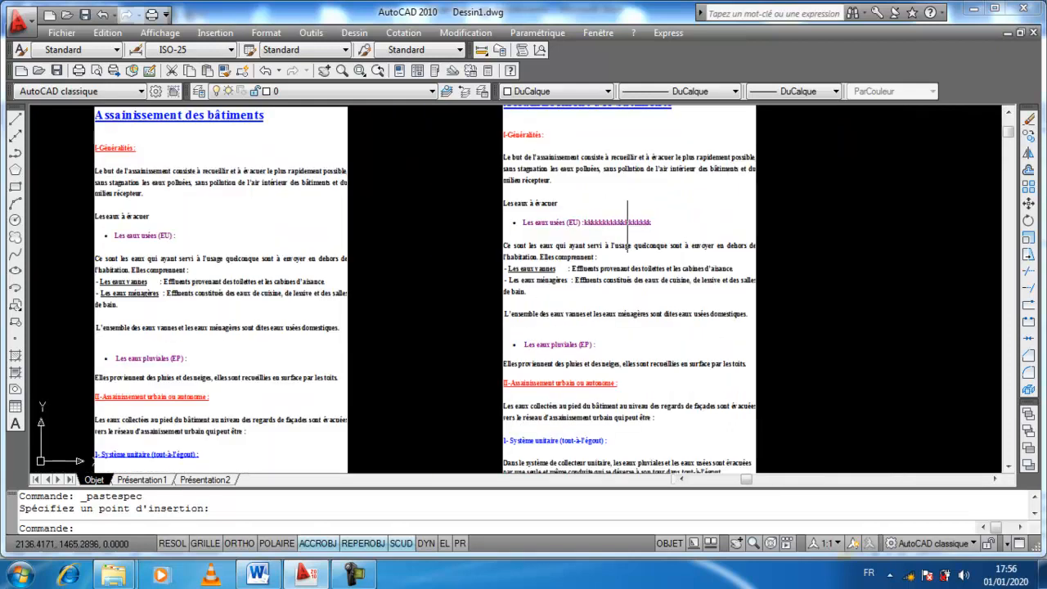
pyautogui.scroll(3, 161, 237)
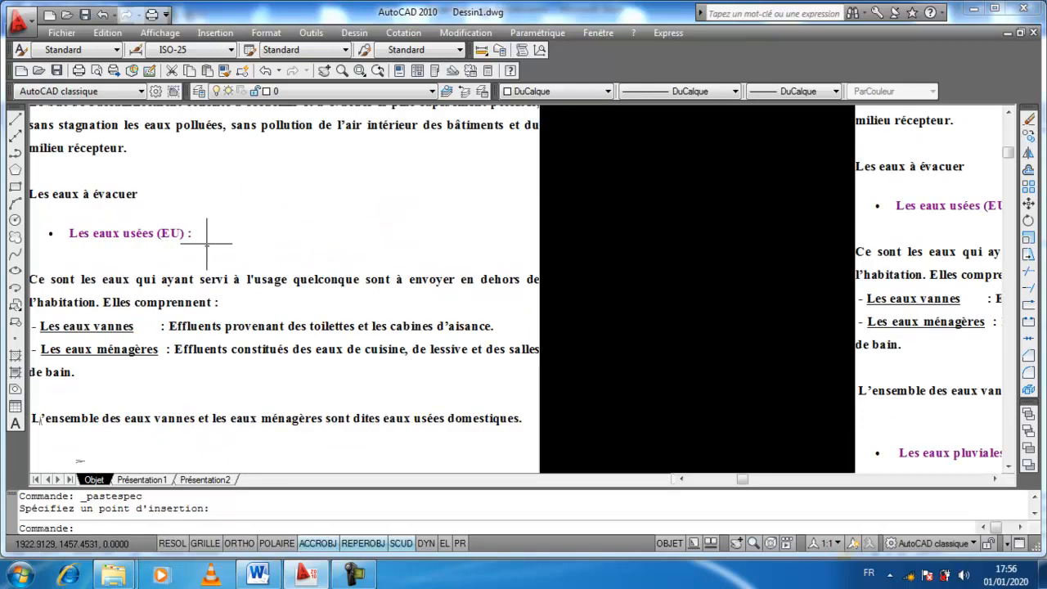
pyautogui.scroll(-1, 229, 235)
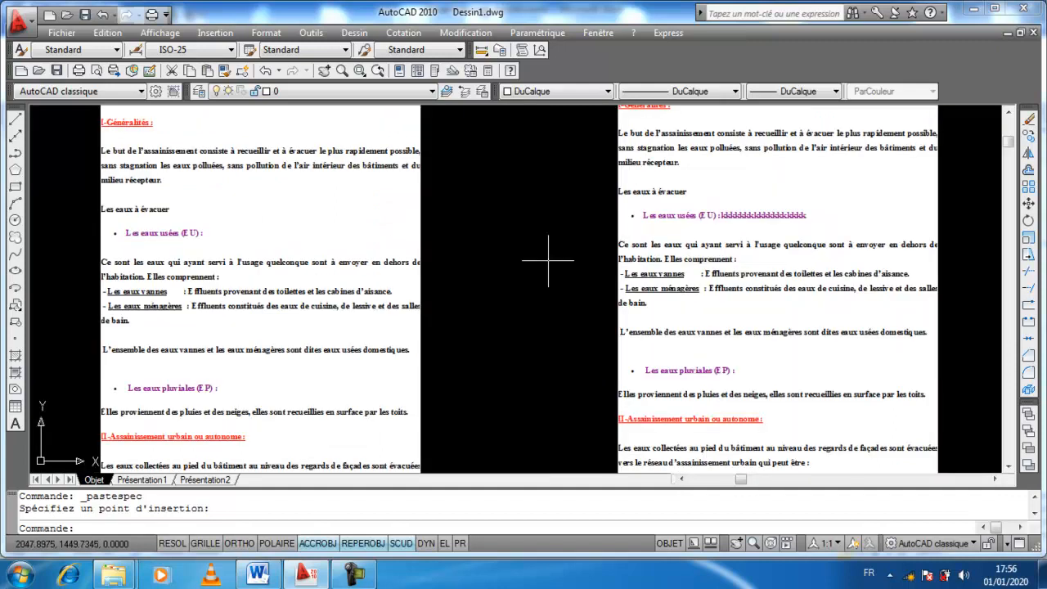
pyautogui.scroll(2, 783, 215)
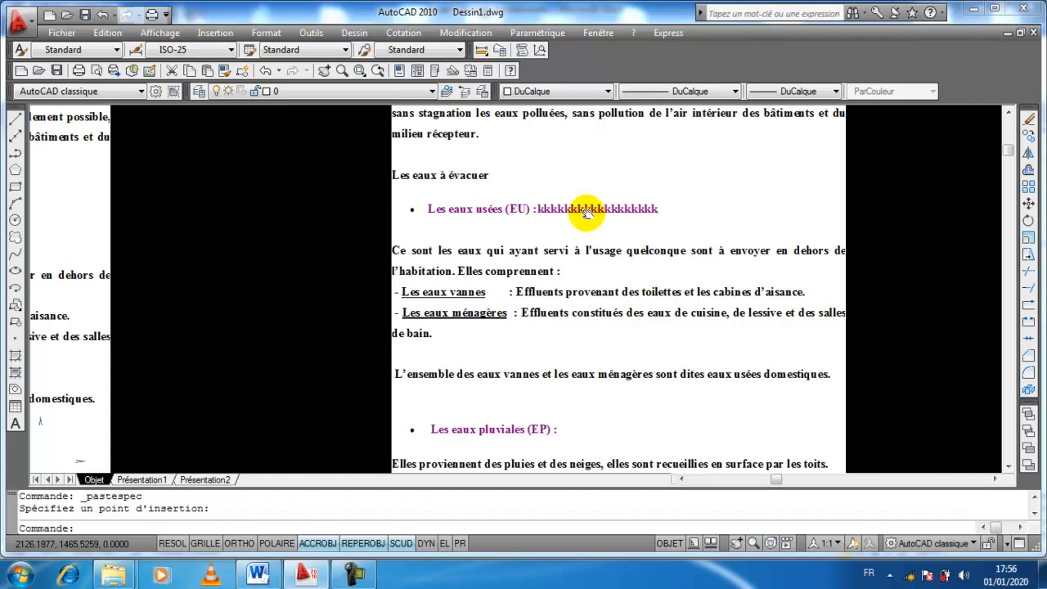
pyautogui.moveTo(591, 208); pyautogui.dragTo(494, 191, button='middle')
pyautogui.scroll(-2, 495, 190)
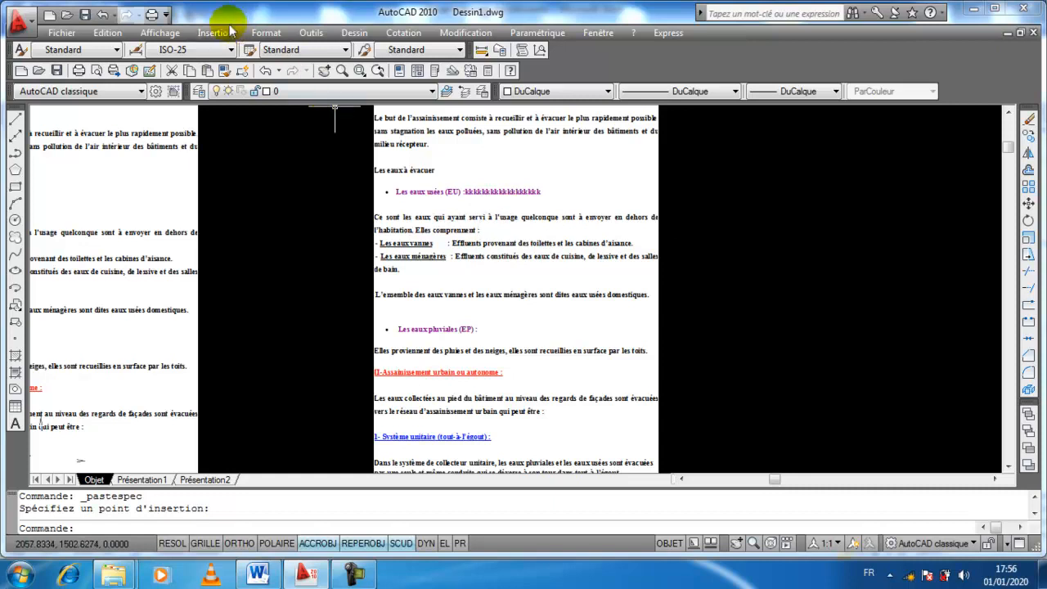
# Step: Try to update the data links in the drawing
pyautogui.click(311, 32)
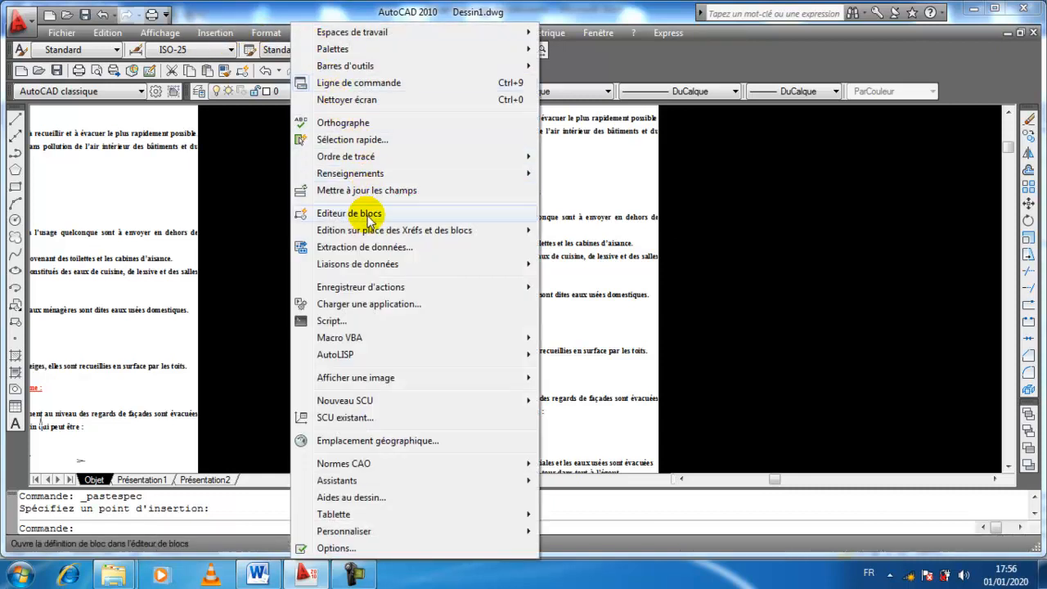
pyautogui.moveTo(327, 264)
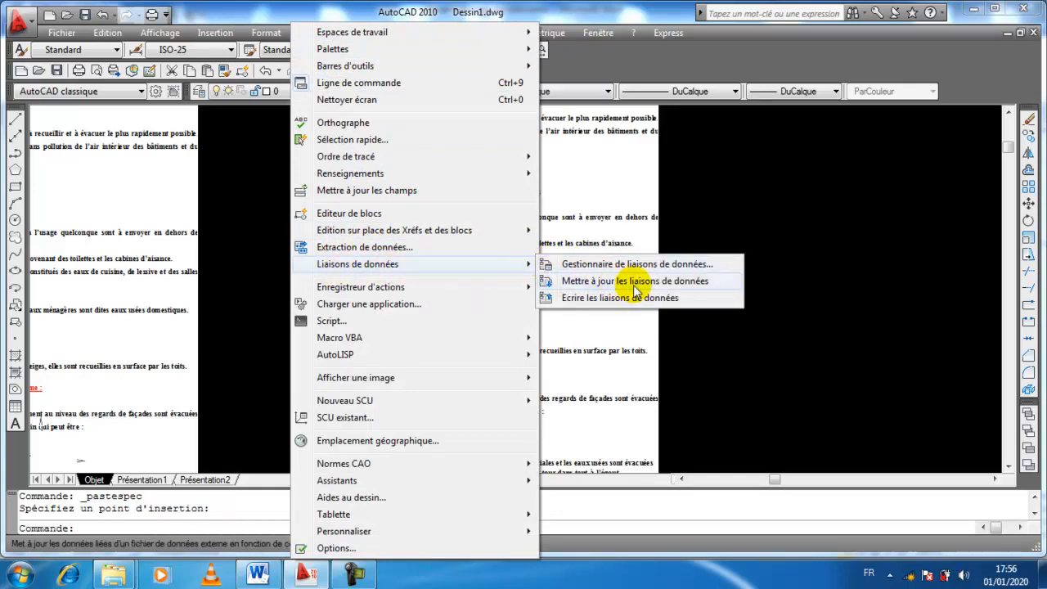
pyautogui.click(621, 283)
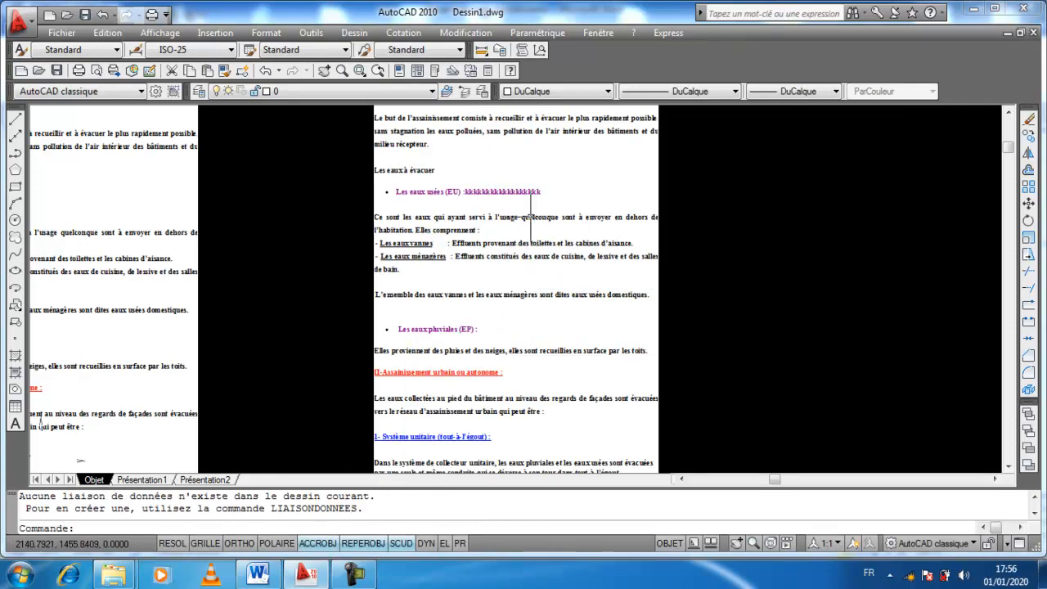
pyautogui.click(258, 575)
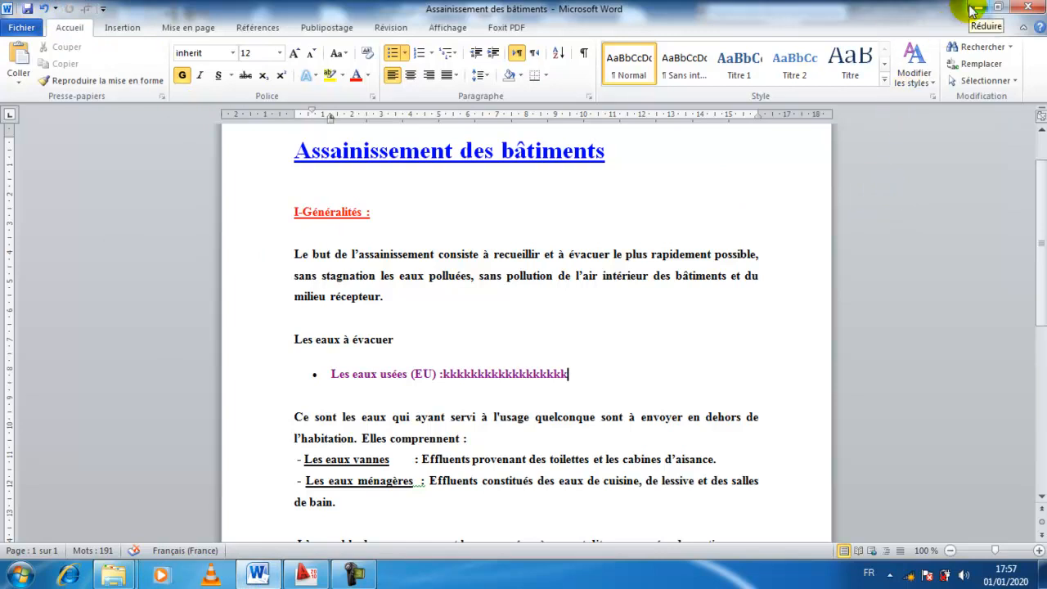
pyautogui.click(305, 575)
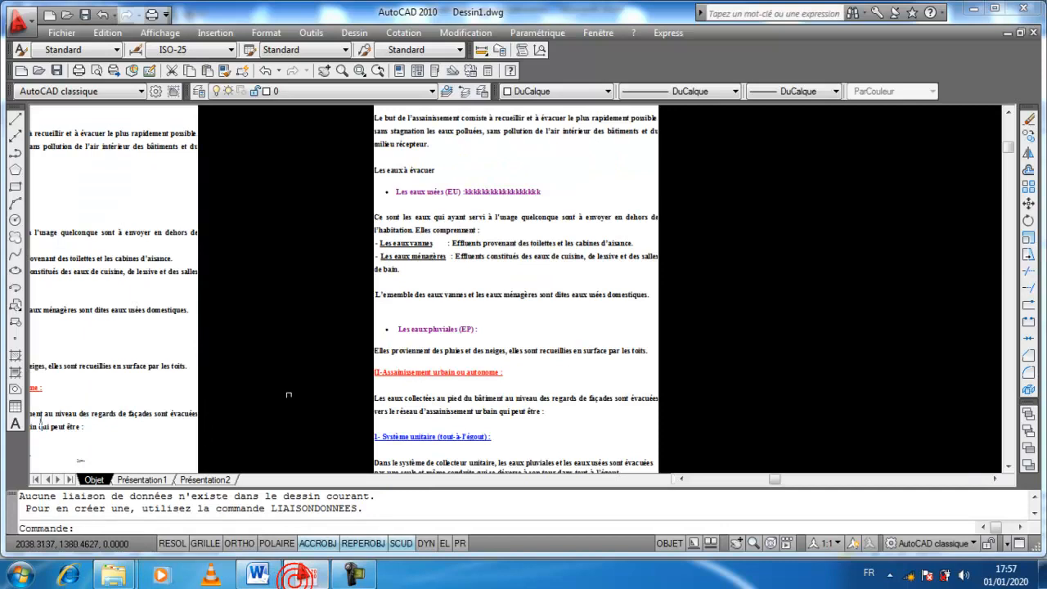
pyautogui.moveTo(632, 299); pyautogui.dragTo(510, 319, button='middle')
pyautogui.scroll(-2, 505, 275)
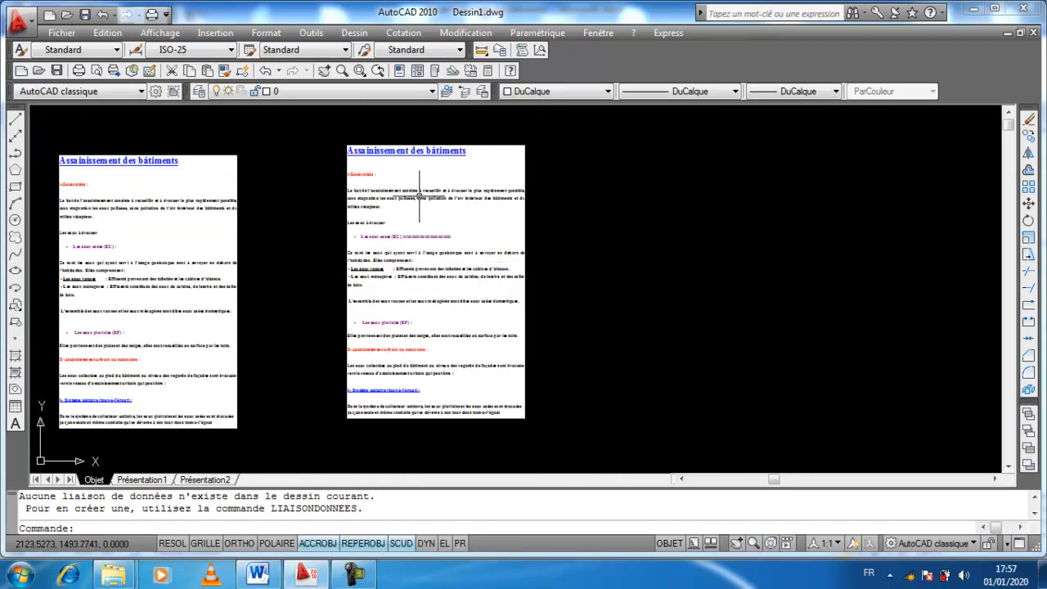
# Step: Use Paste Special to place the copied Word text as AutoCAD entities (Entités AutoCAD) beside the linked copy
pyautogui.moveTo(420, 196); pyautogui.dragTo(315, 191, button='middle')
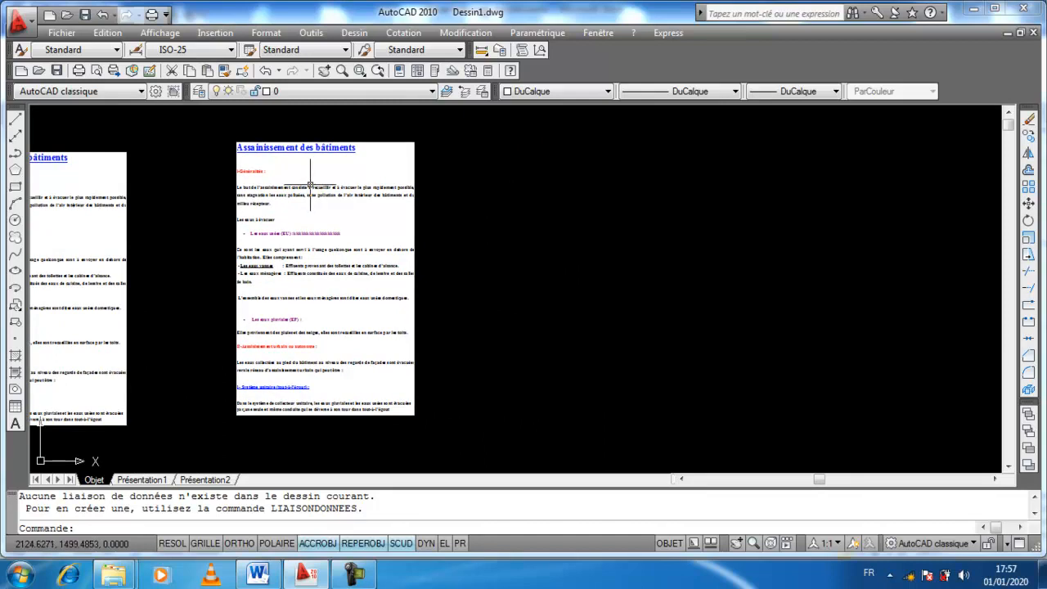
pyautogui.scroll(2, 310, 185)
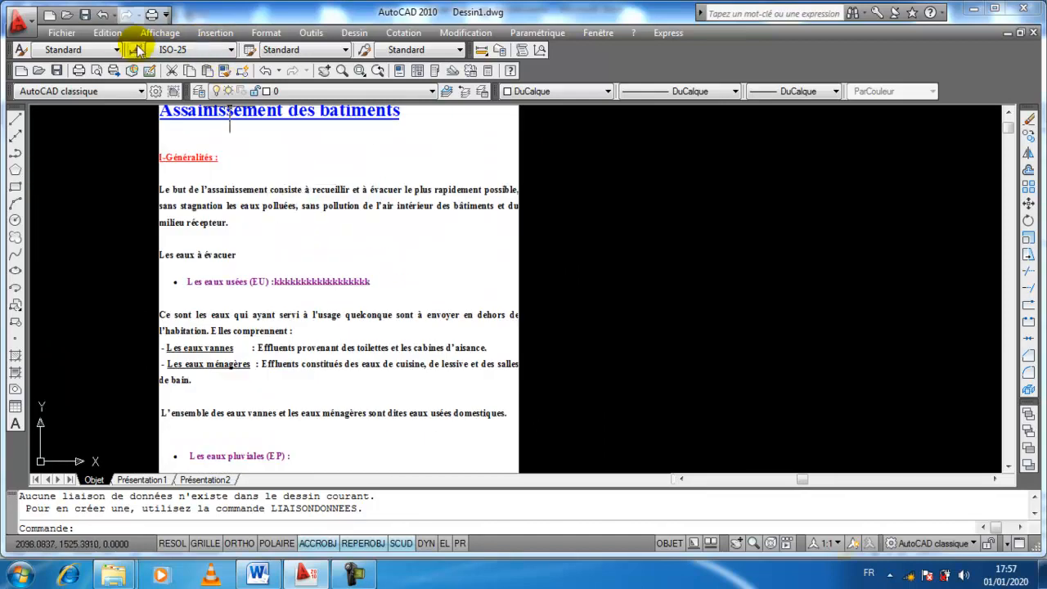
pyautogui.click(109, 33)
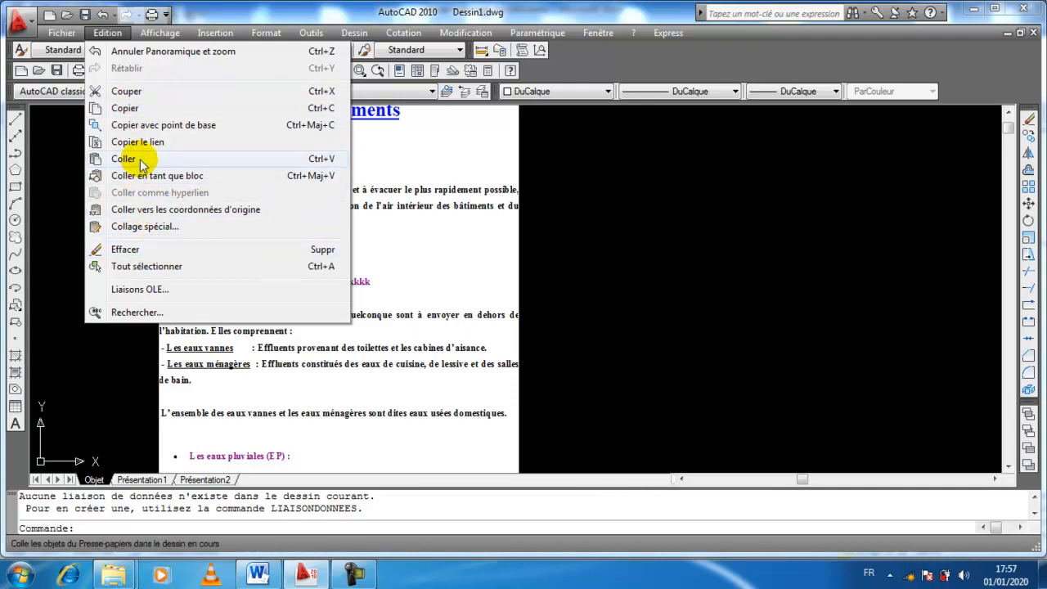
pyautogui.click(157, 227)
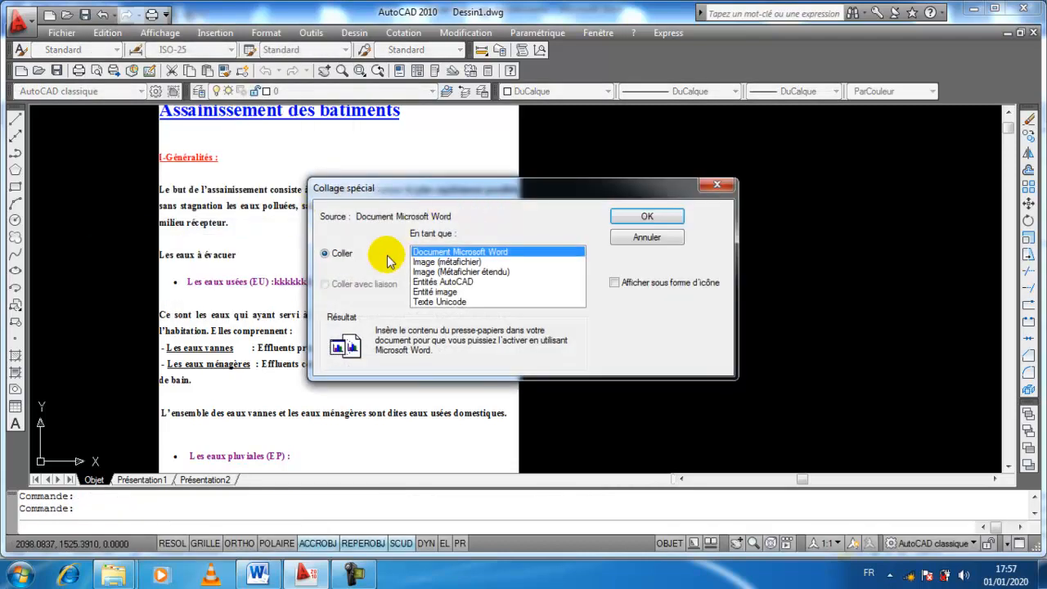
pyautogui.click(435, 283)
pyautogui.click(634, 219)
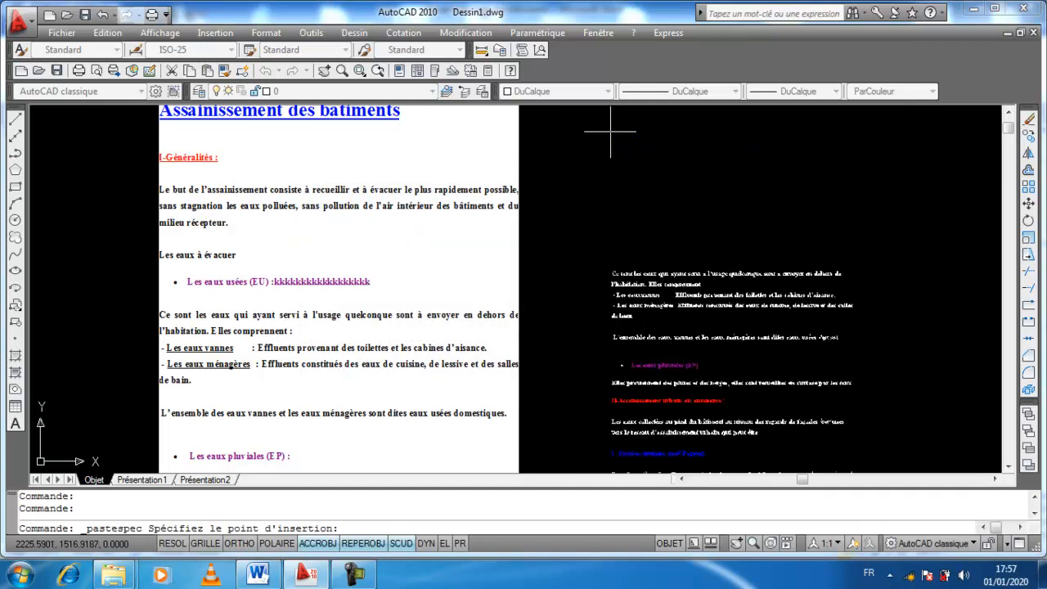
pyautogui.scroll(-3, 609, 131)
pyautogui.moveTo(609, 131); pyautogui.dragTo(575, 142, button='middle')
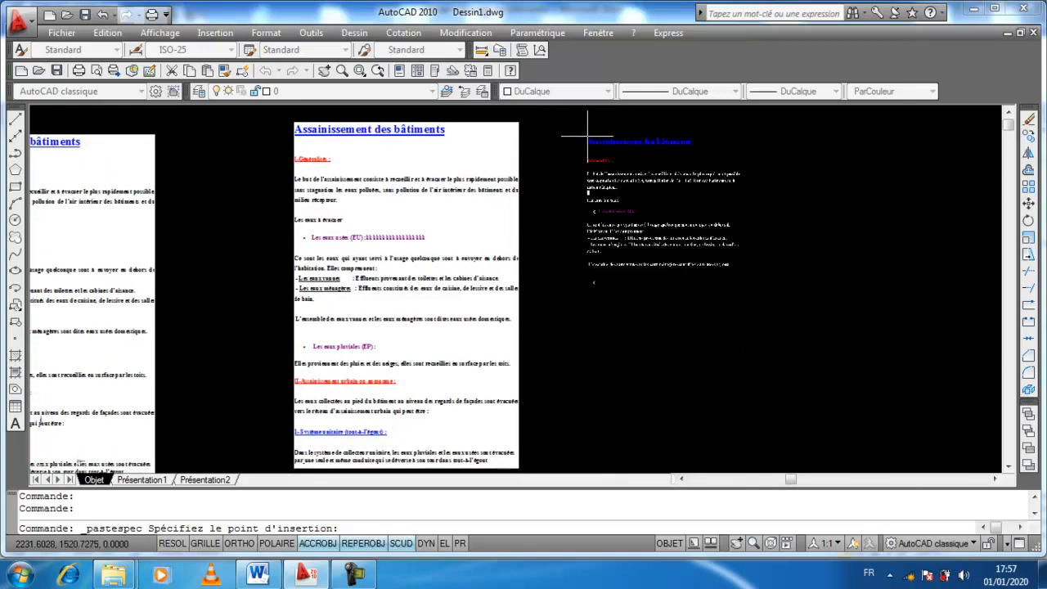
pyautogui.click(609, 140)
# Step: Edit the red "I-Généralités :" heading text in the AutoCAD-entity copy so that it reads "Généralitgggg"
pyautogui.scroll(4, 613, 140)
pyautogui.moveTo(646, 164); pyautogui.dragTo(598, 166, button='middle')
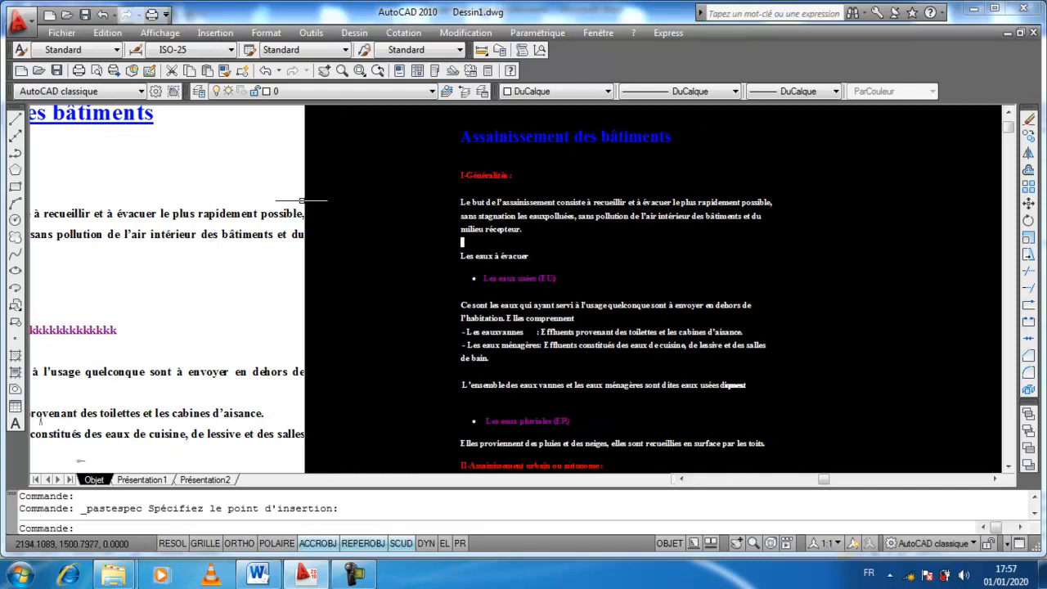
pyautogui.scroll(3, 564, 195)
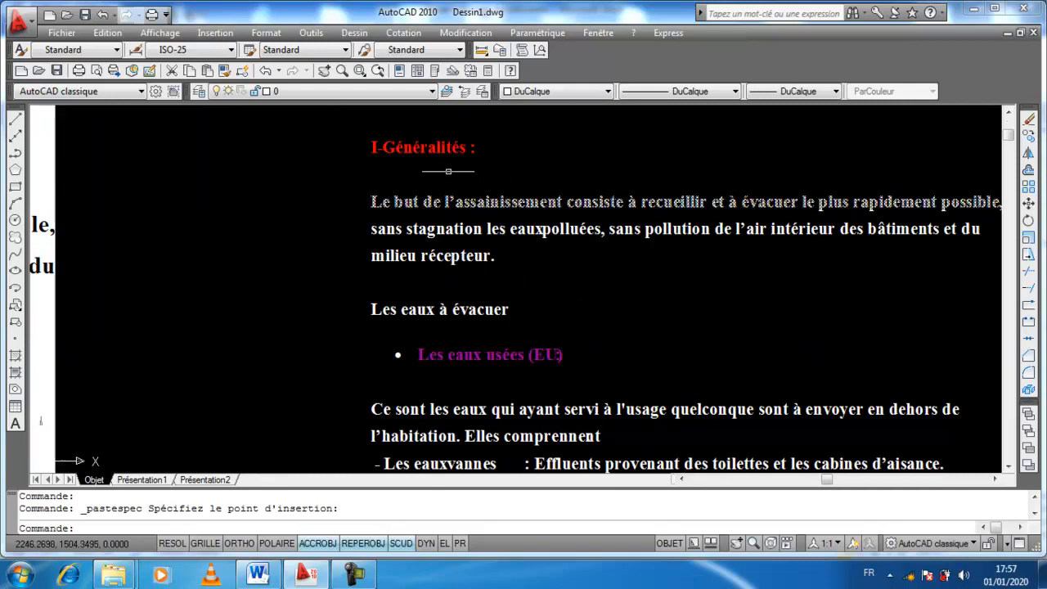
pyautogui.doubleClick(436, 144)
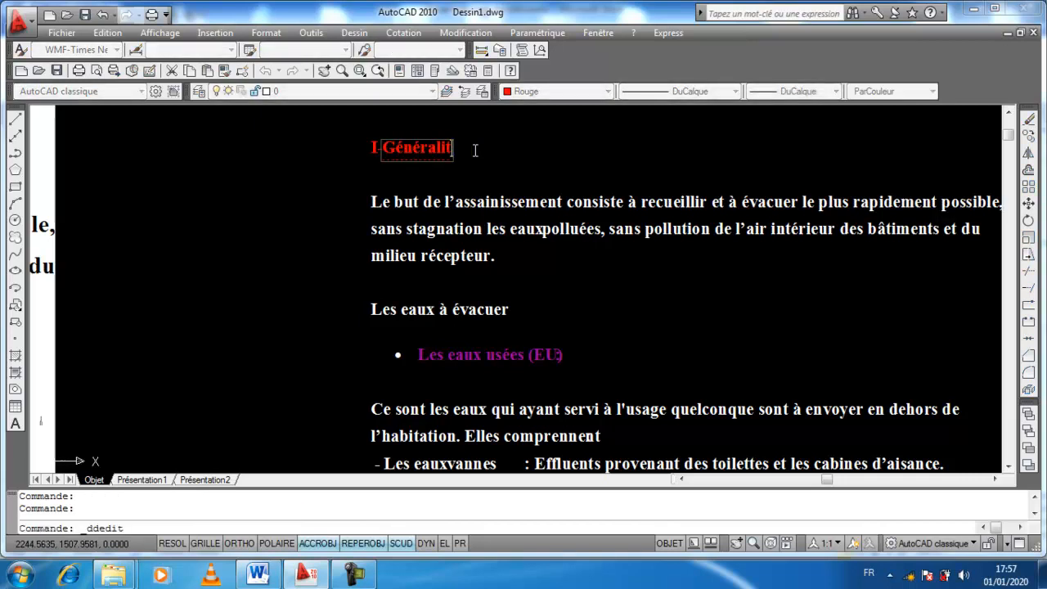
pyautogui.write('gggg')
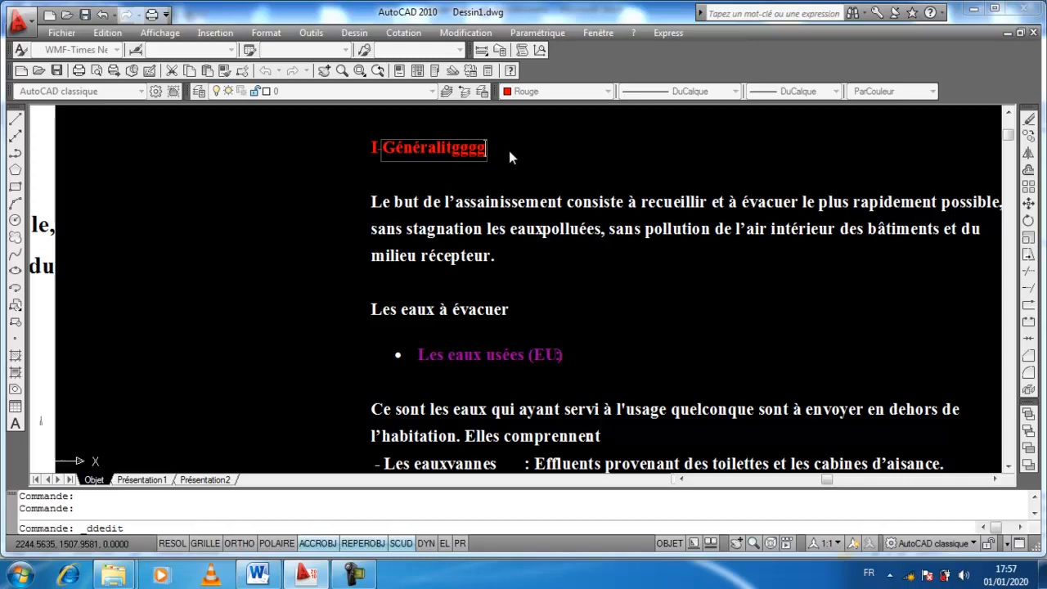
pyautogui.click(514, 148)
pyautogui.press('Escape')
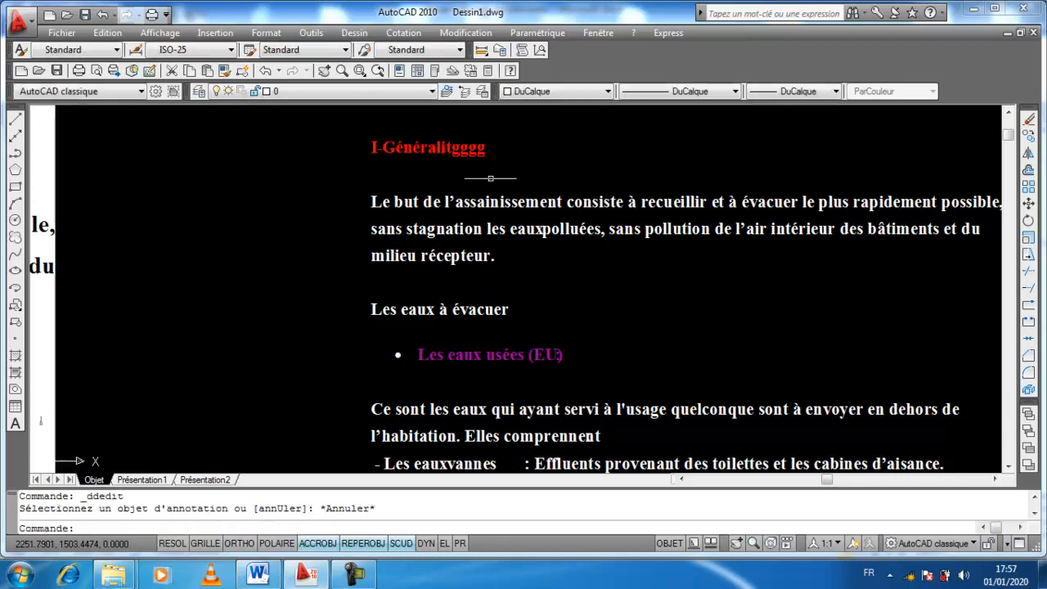
# Step: Open the line starting "Le but de l'assainissement" for single-line text editing and close it without changes
pyautogui.click(477, 200)
pyautogui.doubleClick(478, 199)
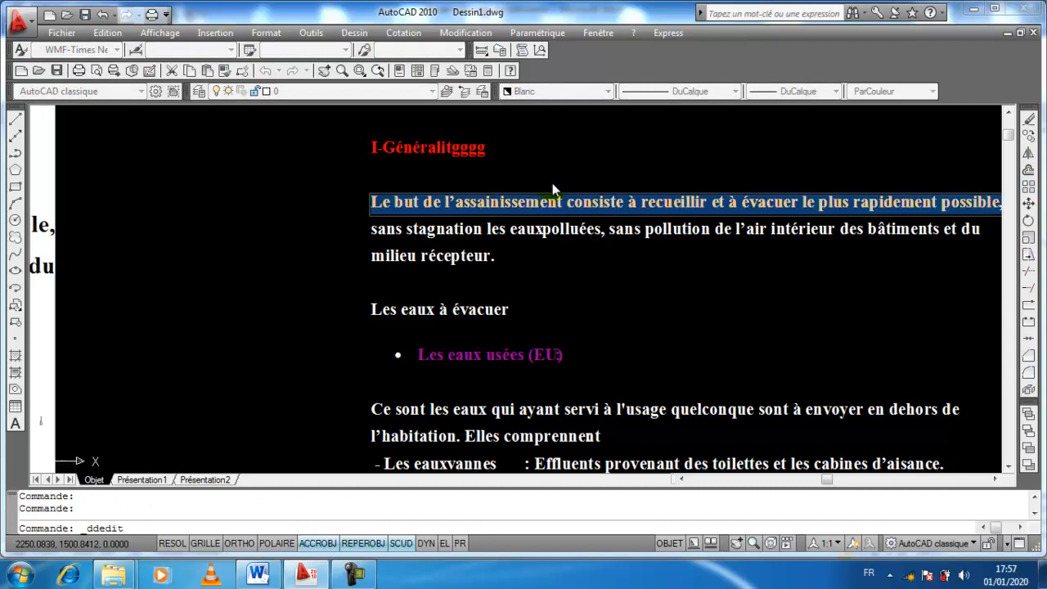
pyautogui.click(652, 155)
pyautogui.press('Escape')
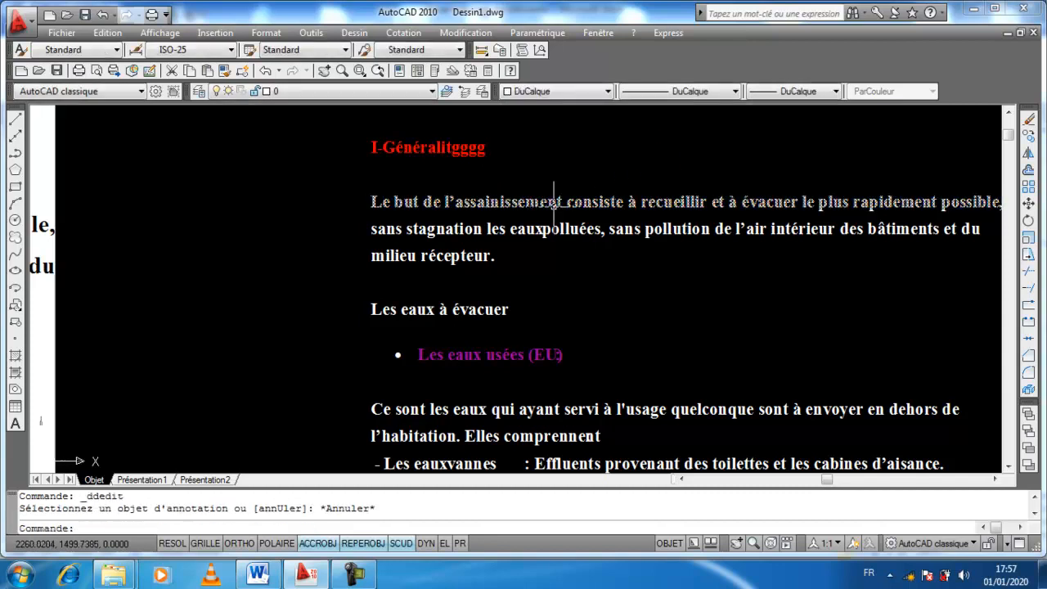
pyautogui.scroll(-2, 549, 200)
pyautogui.scroll(-3, 524, 192)
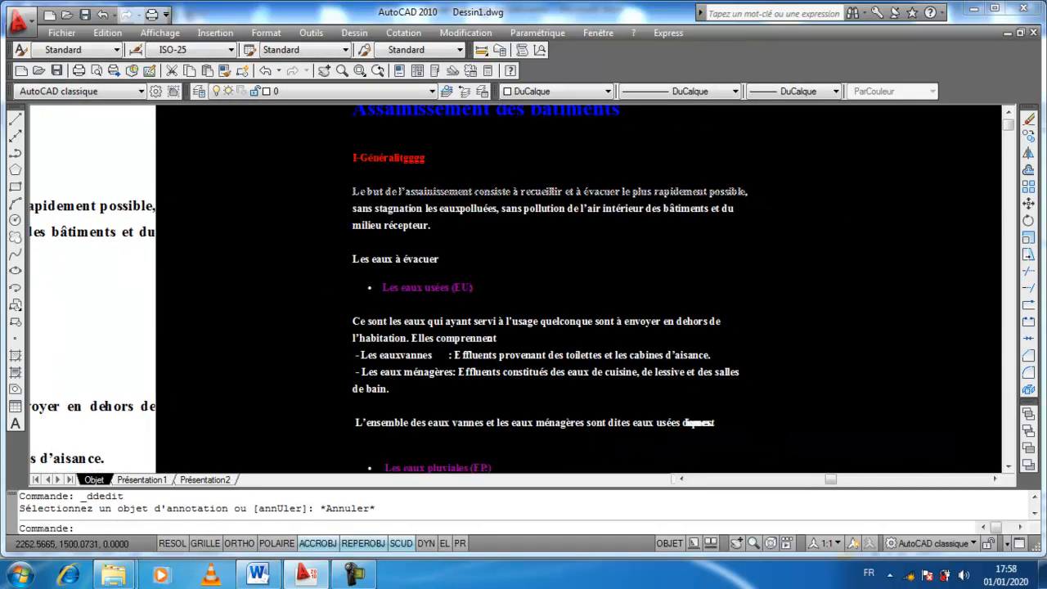
pyautogui.scroll(4, 499, 181)
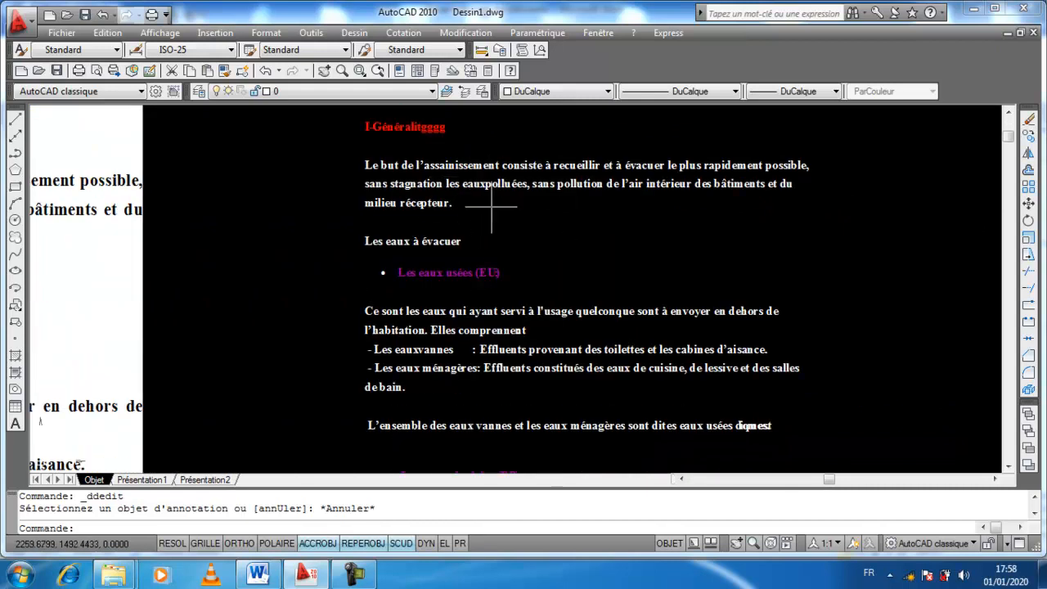
pyautogui.click(476, 243)
pyautogui.press('Escape')
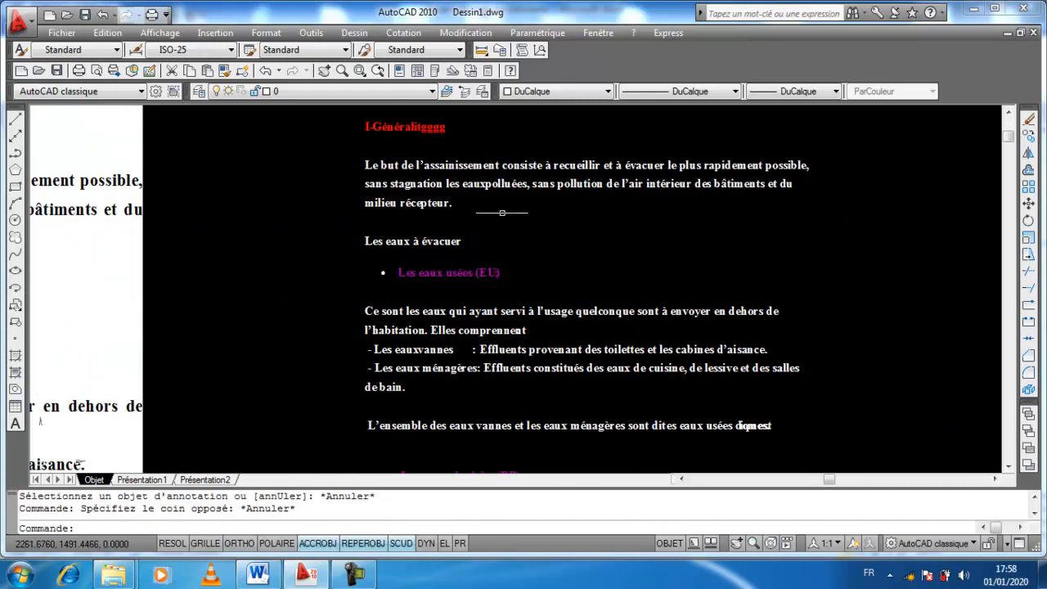
pyautogui.click(13, 429)
pyautogui.click(188, 297)
pyautogui.click(260, 322)
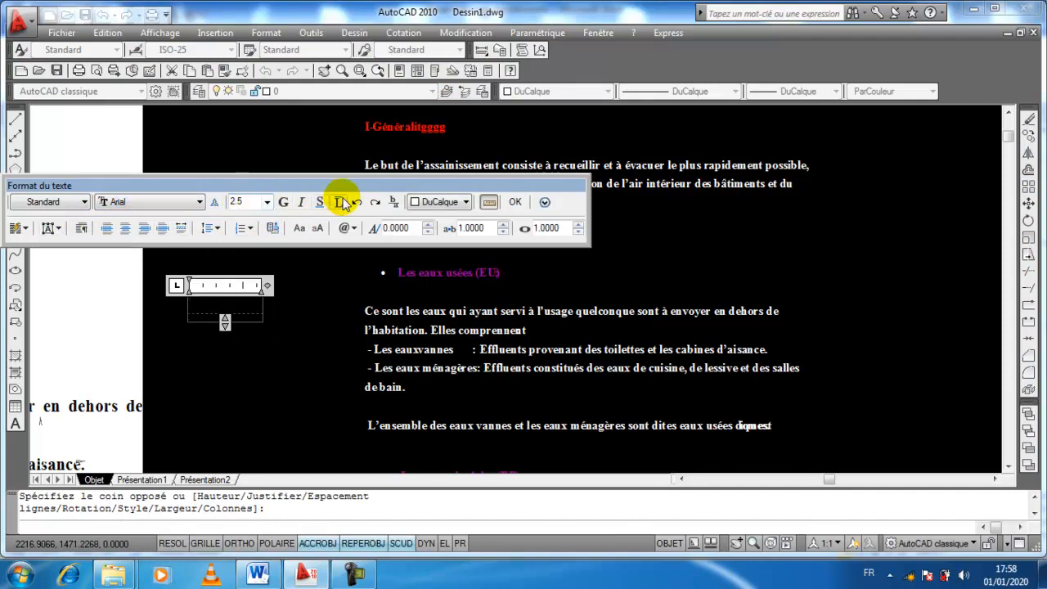
pyautogui.click(514, 205)
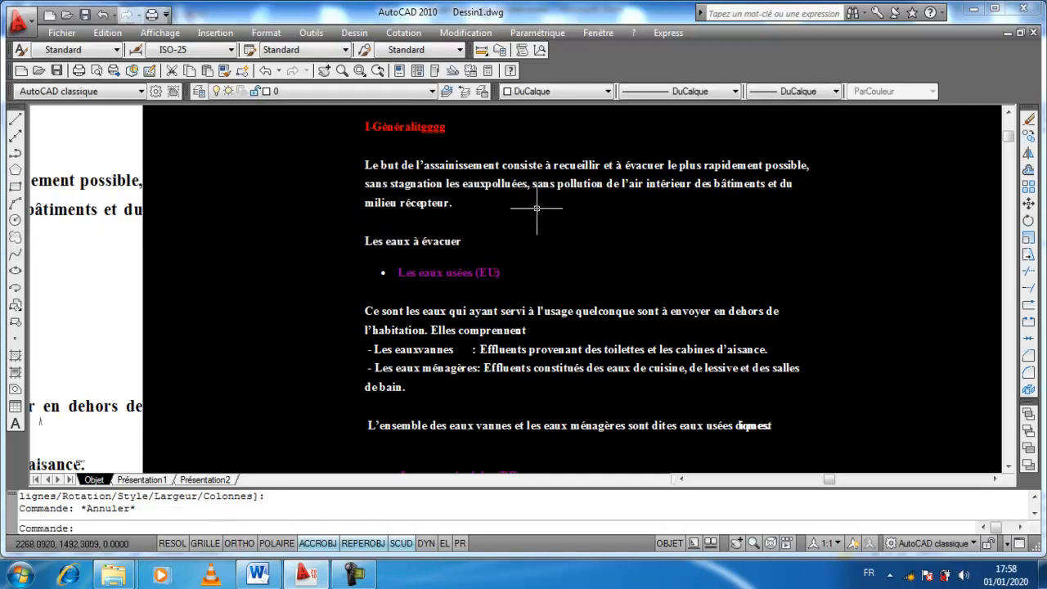
# Step: Use Convert Text to Mtext to merge the lines from "Le but de l'assainissement" through "Les eaux à évacuer" into one multiline text
pyautogui.scroll(-2, 535, 203)
pyautogui.moveTo(533, 201); pyautogui.dragTo(501, 204, button='middle')
pyautogui.scroll(-2, 498, 204)
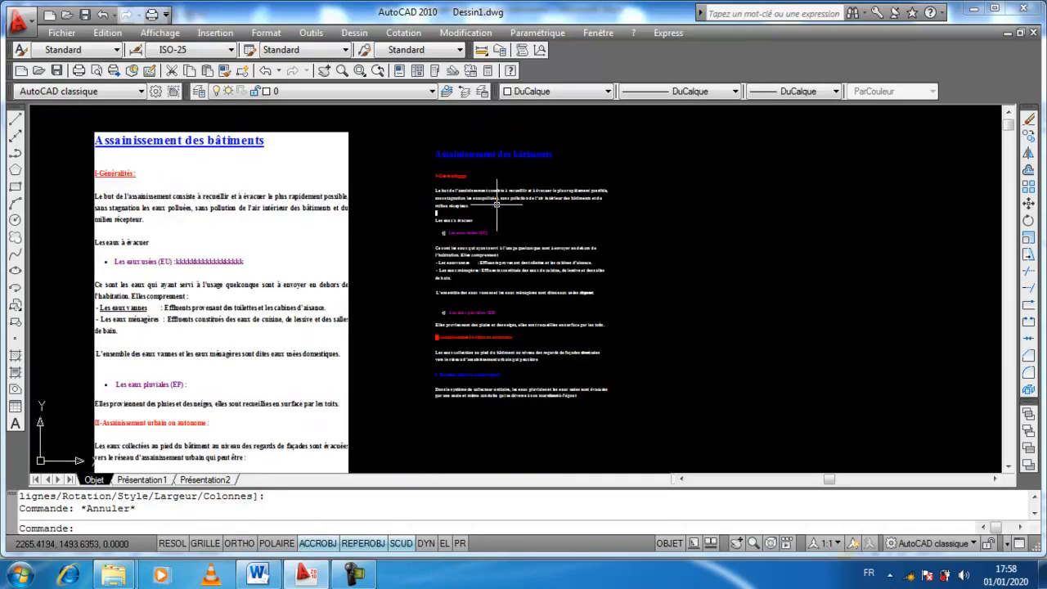
pyautogui.click(675, 32)
pyautogui.moveTo(685, 71)
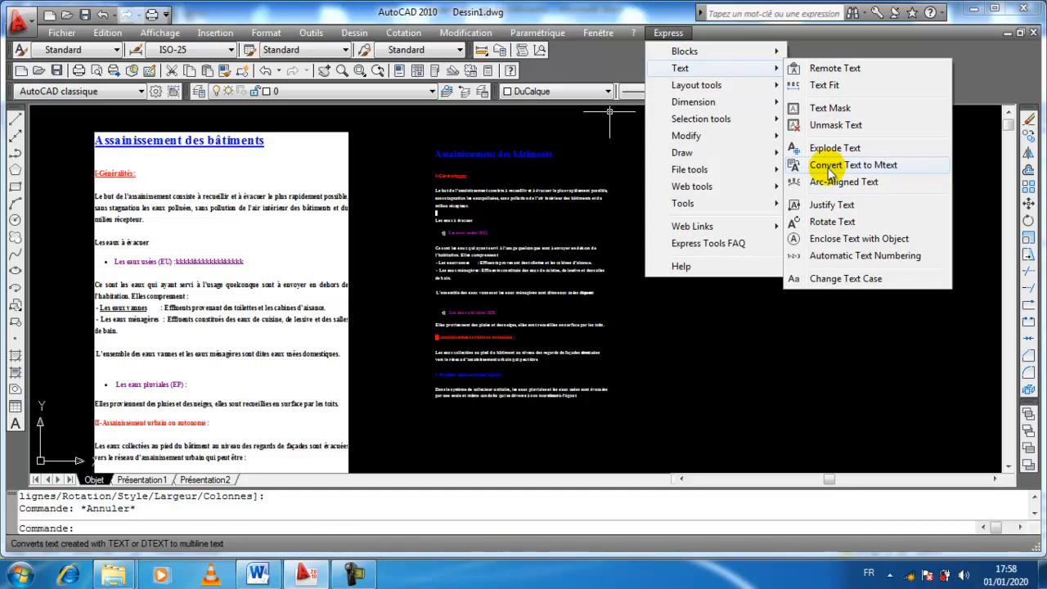
pyautogui.click(887, 174)
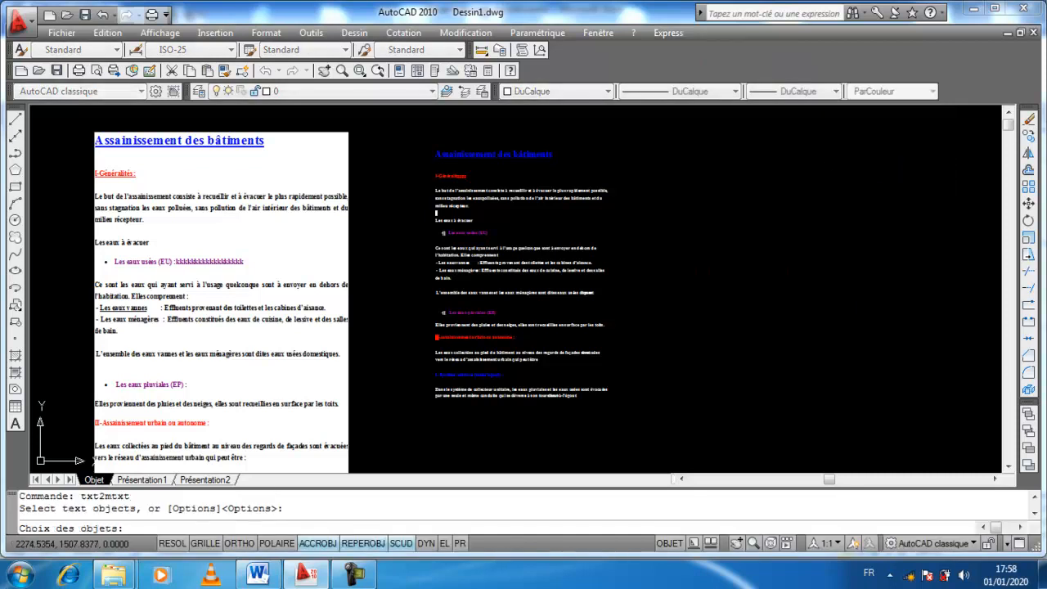
pyautogui.scroll(2, 483, 212)
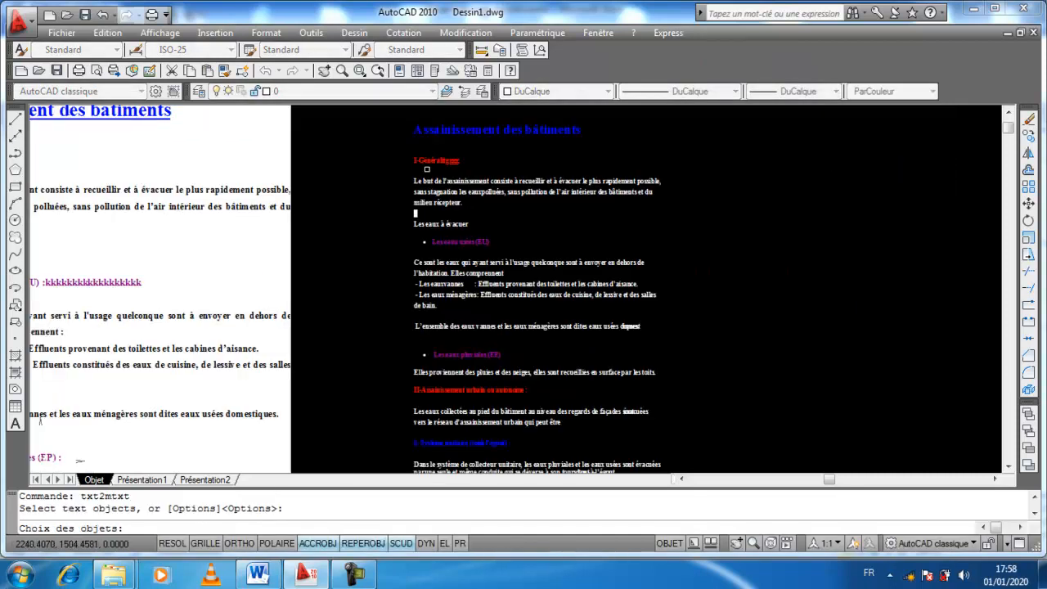
pyautogui.scroll(2, 440, 191)
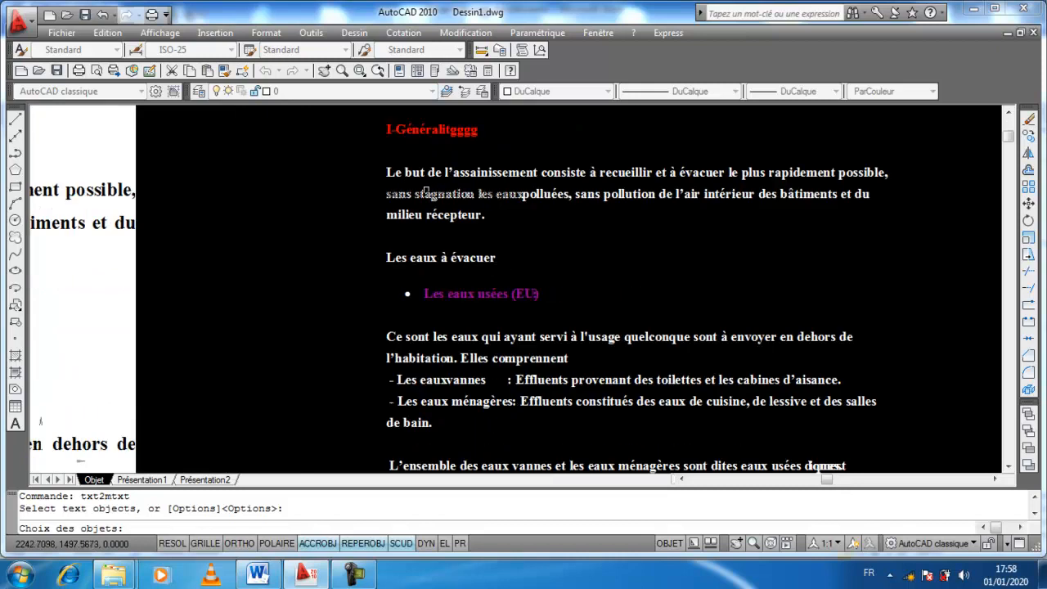
pyautogui.click(375, 161)
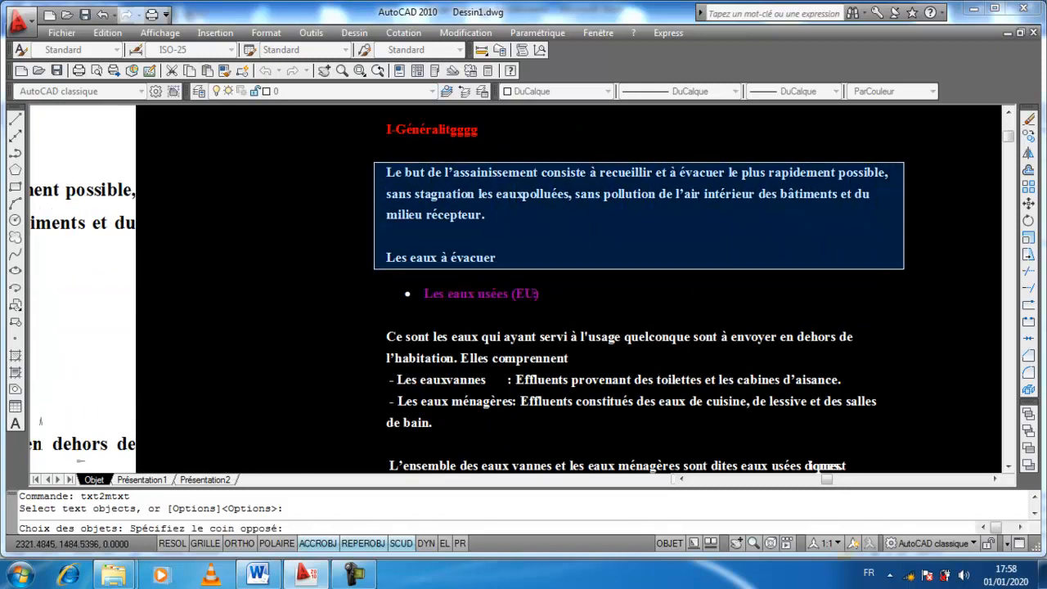
pyautogui.click(904, 269)
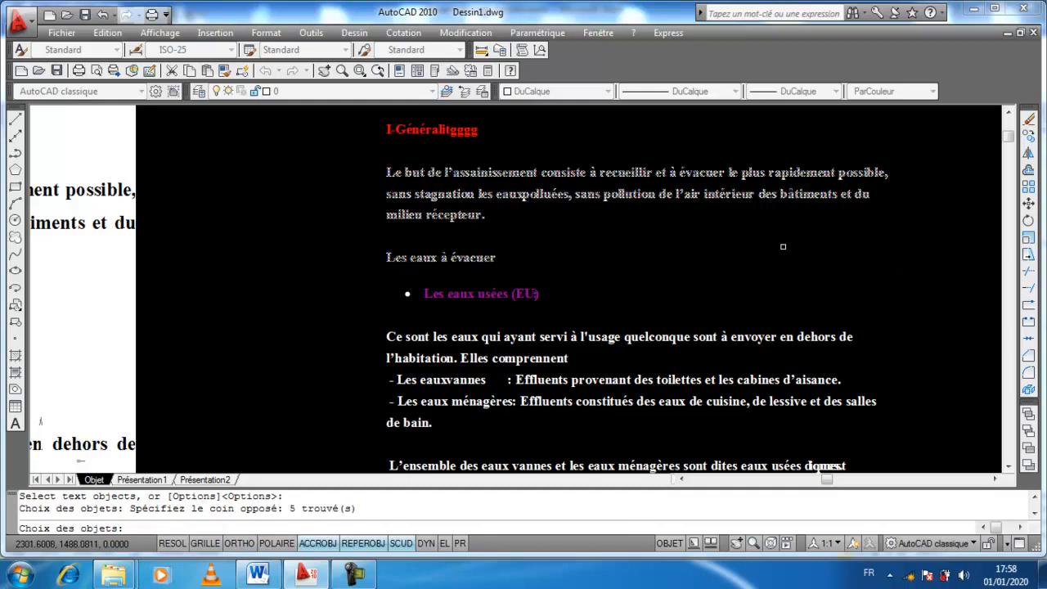
pyautogui.press('Return')
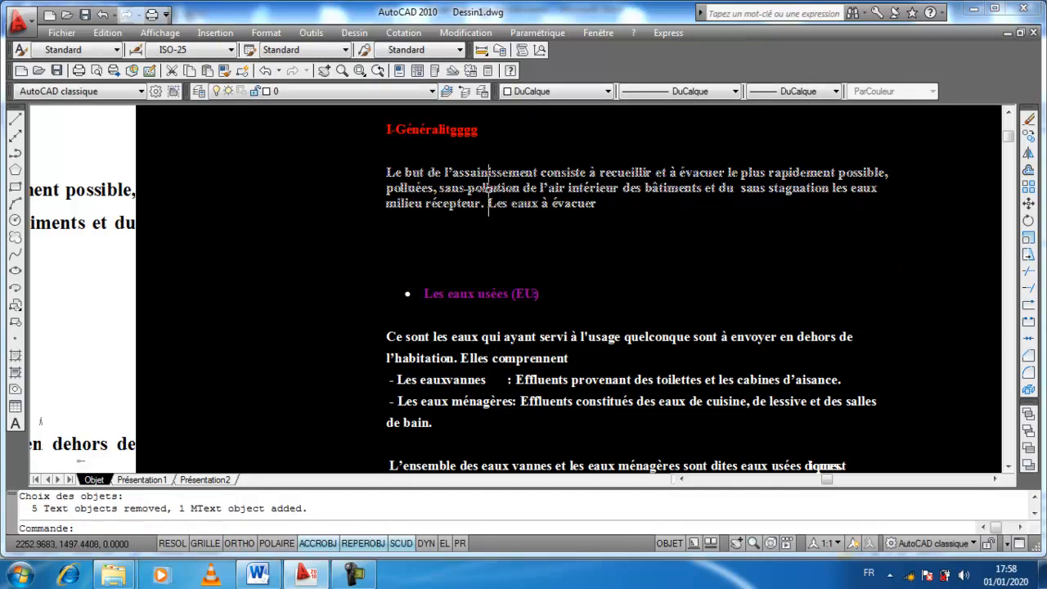
# Step: Open the converted multiline paragraph for editing, select all its text and change the font
pyautogui.doubleClick(488, 175)
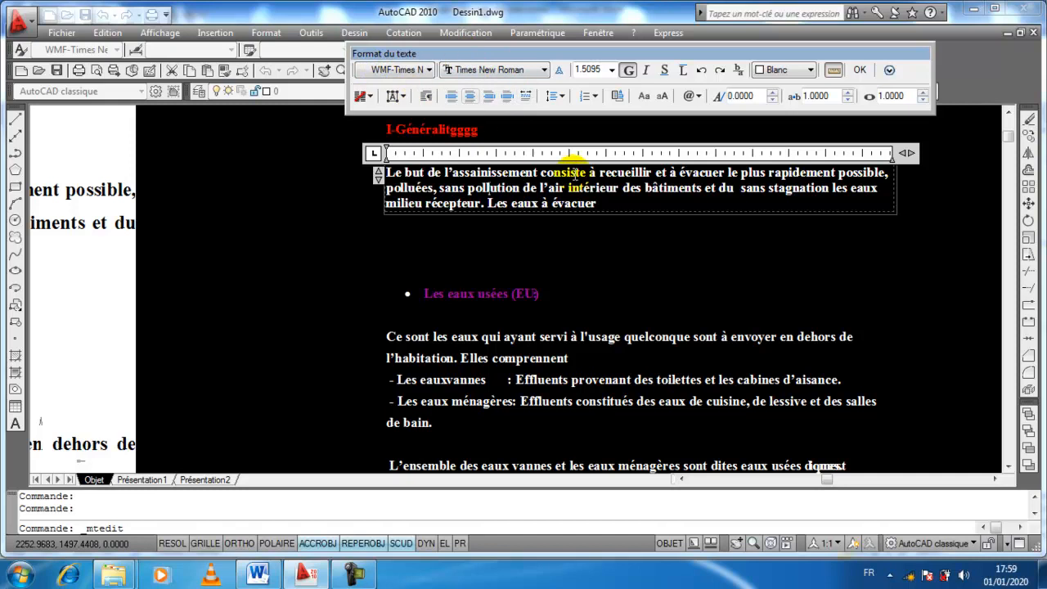
pyautogui.moveTo(606, 201); pyautogui.dragTo(378, 160)
pyautogui.click(494, 70)
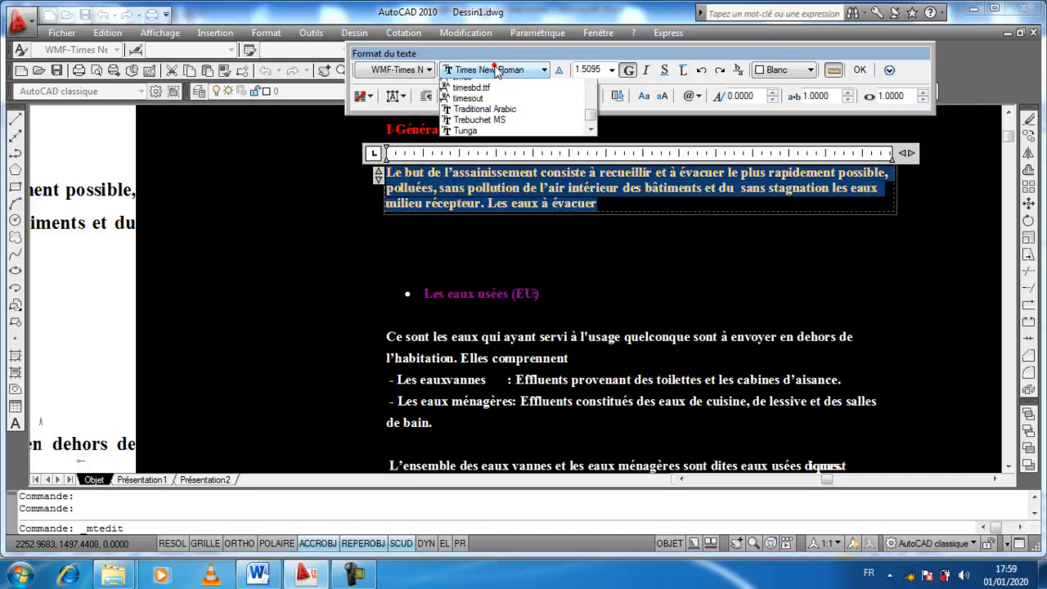
pyautogui.click(488, 119)
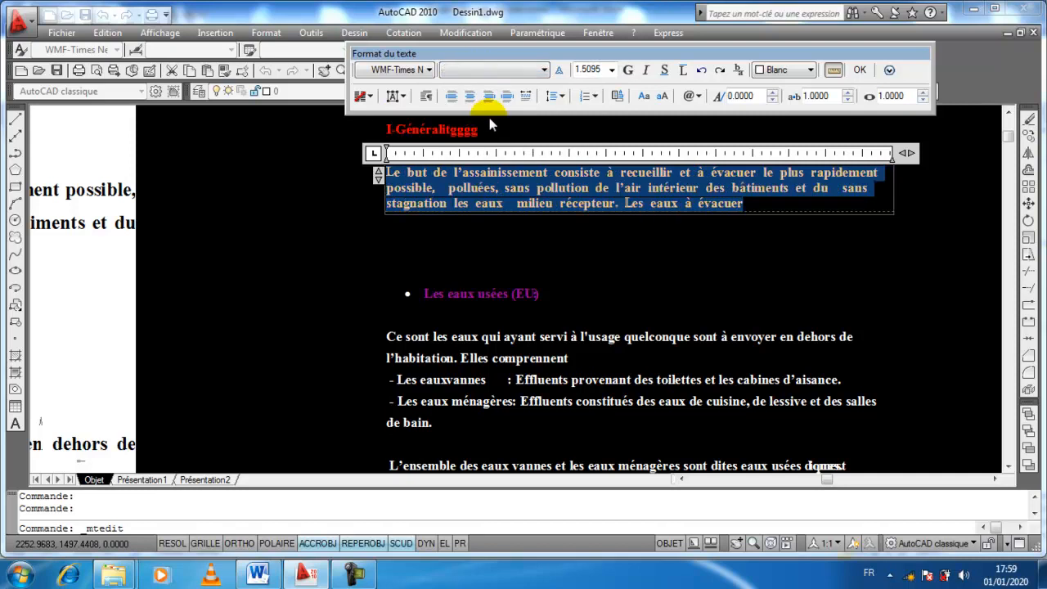
# Step: Set the text height of the selected paragraph to 3
pyautogui.click(601, 69)
pyautogui.write('3')
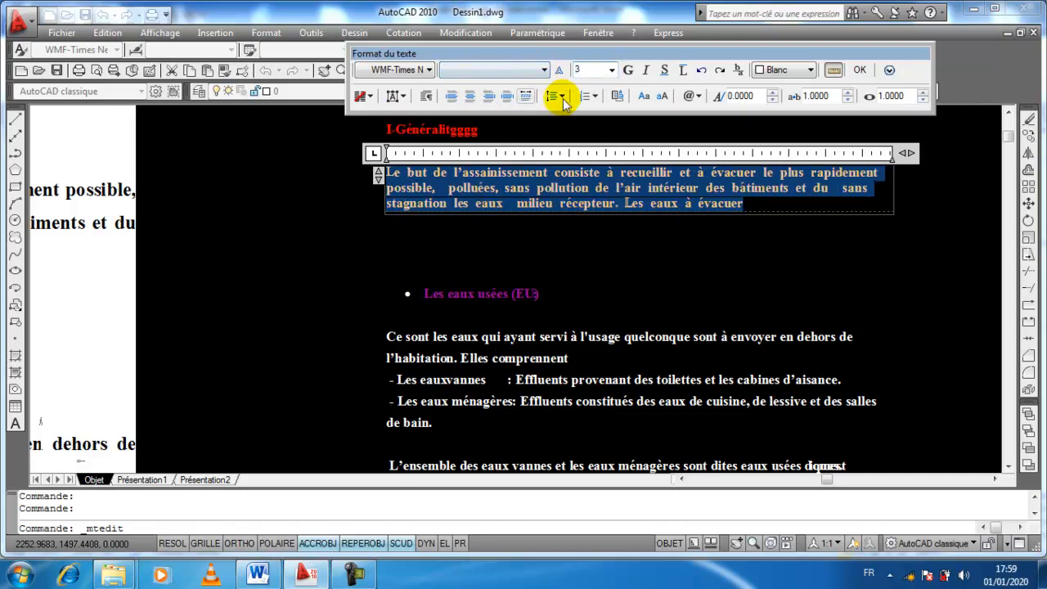
pyautogui.press('Return')
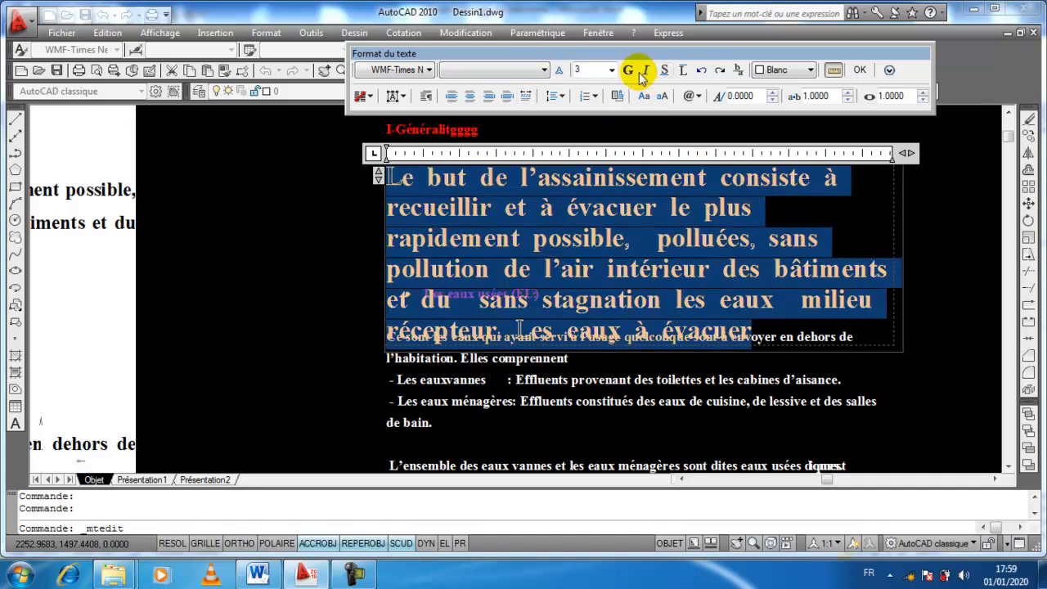
# Step: Set the selected paragraph's text height to 2 and its colour to red (Rouge)
pyautogui.click(591, 70)
pyautogui.write('2')
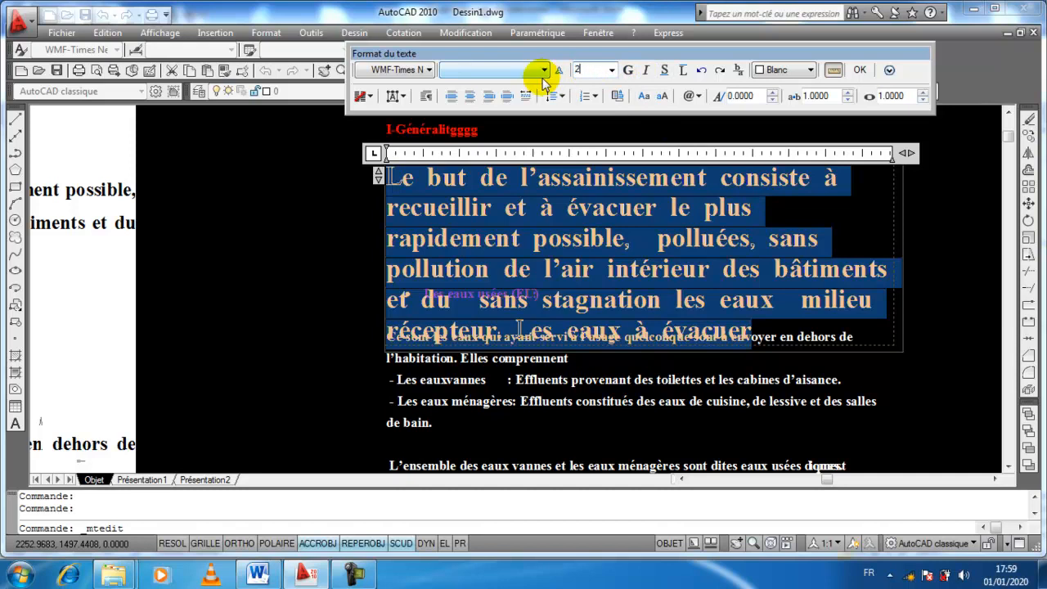
pyautogui.press('Return')
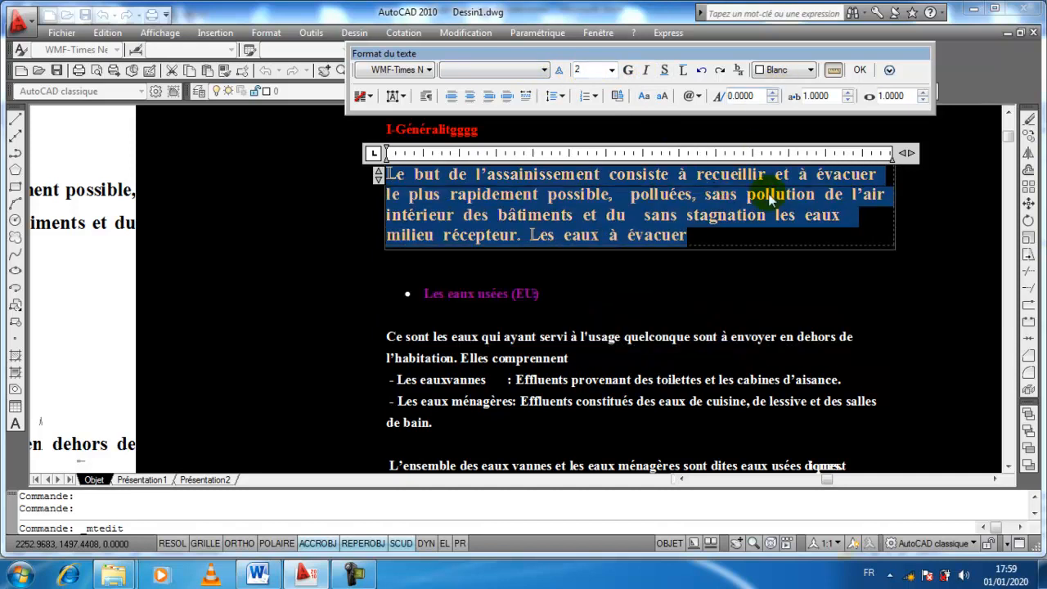
pyautogui.click(797, 72)
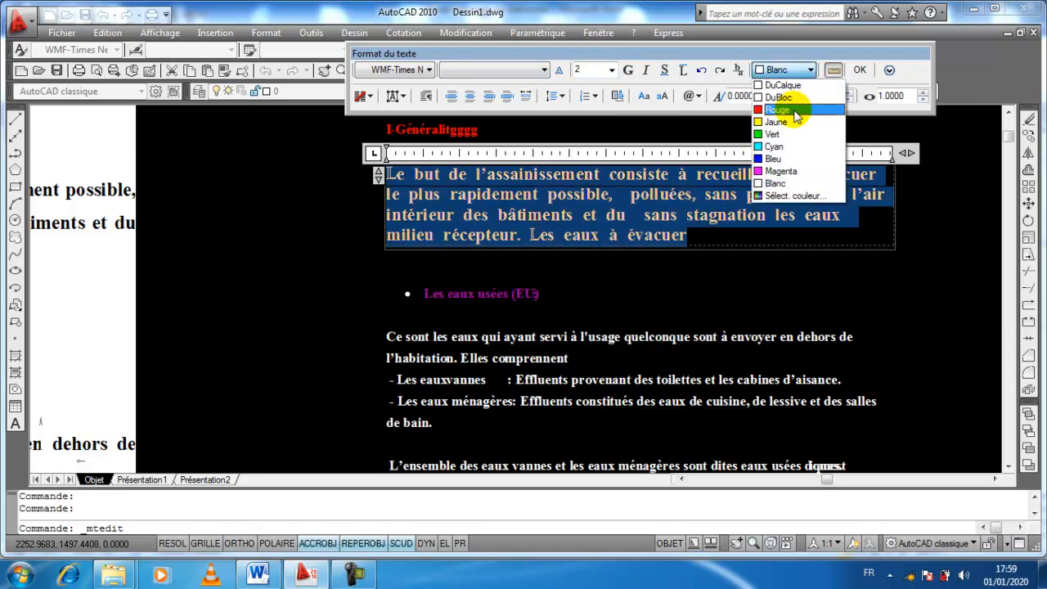
pyautogui.click(795, 111)
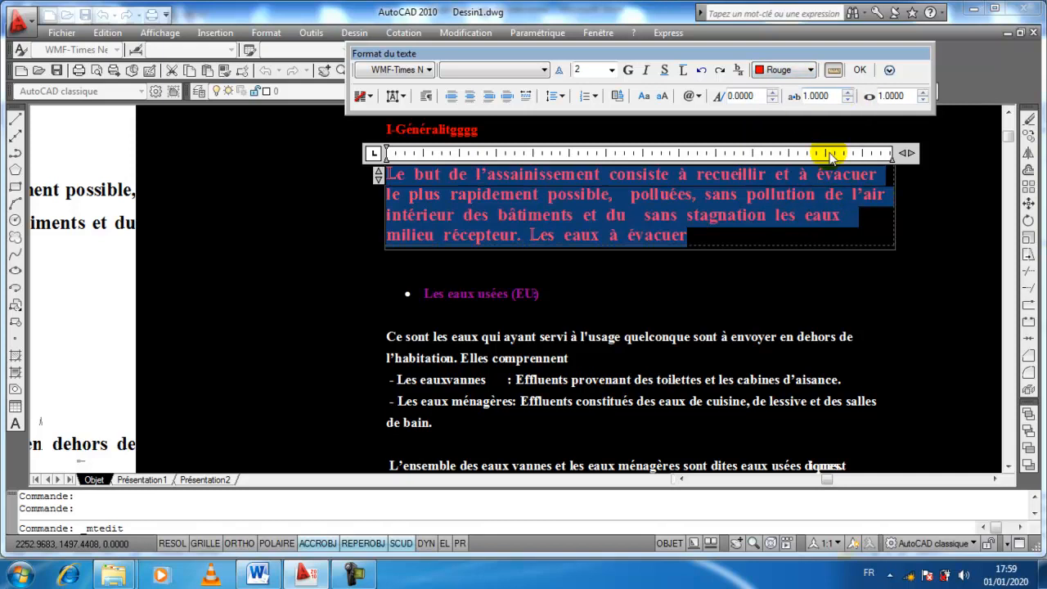
# Step: Confirm the red paragraph's formatting and close the text editor
pyautogui.click(859, 71)
pyautogui.scroll(-4, 638, 252)
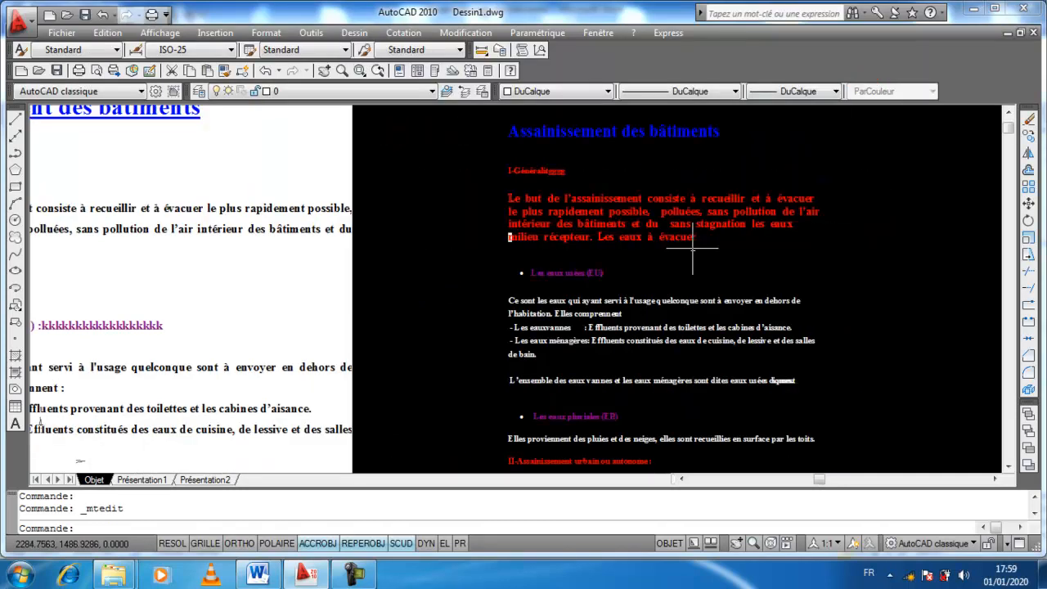
pyautogui.moveTo(637, 252); pyautogui.dragTo(597, 245, button='middle')
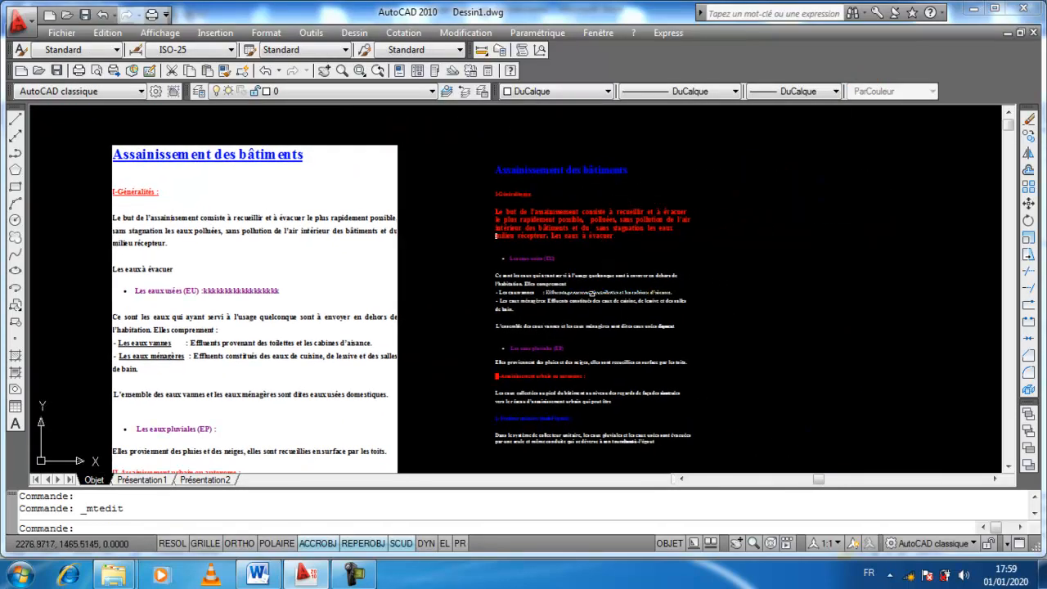
# Step: Use Convert Text to Mtext to merge the lines from "Les eaux usées (EU)" through "L'ensemble des eaux vannes" into one multiline text
pyautogui.click(666, 33)
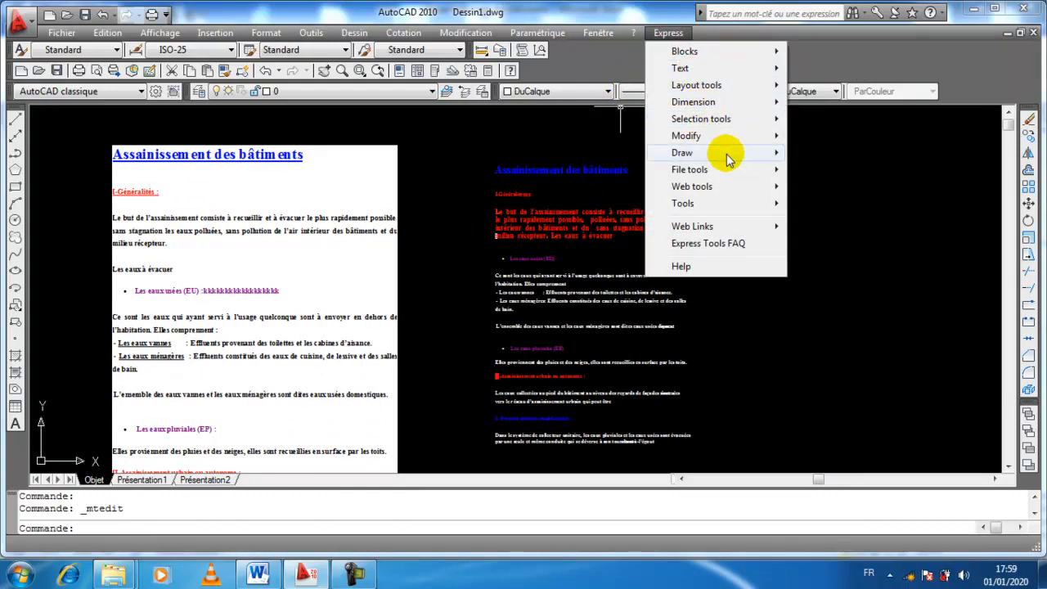
pyautogui.moveTo(743, 68)
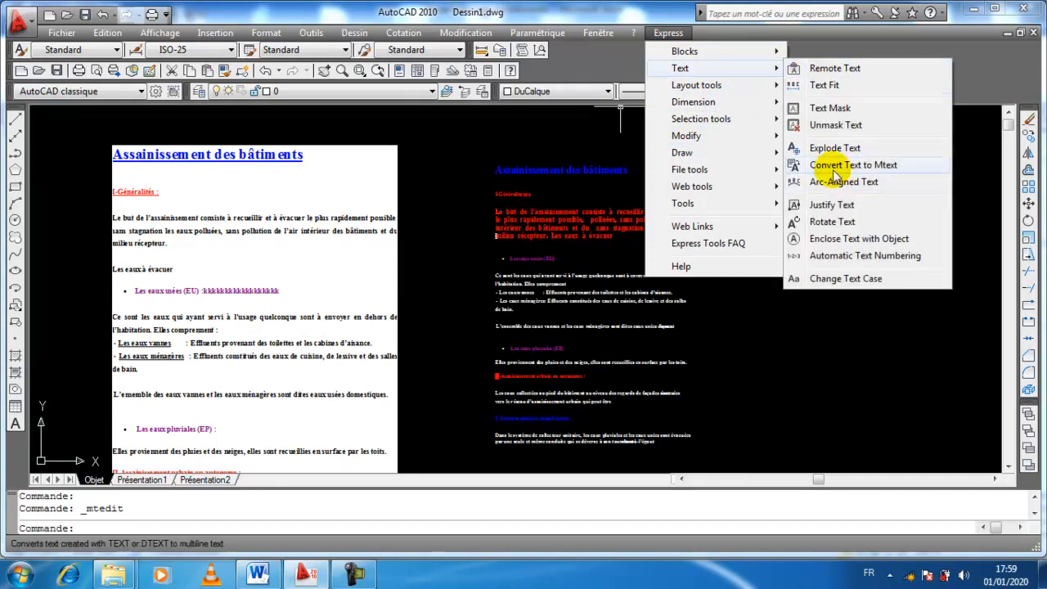
pyautogui.click(883, 168)
pyautogui.scroll(4, 572, 278)
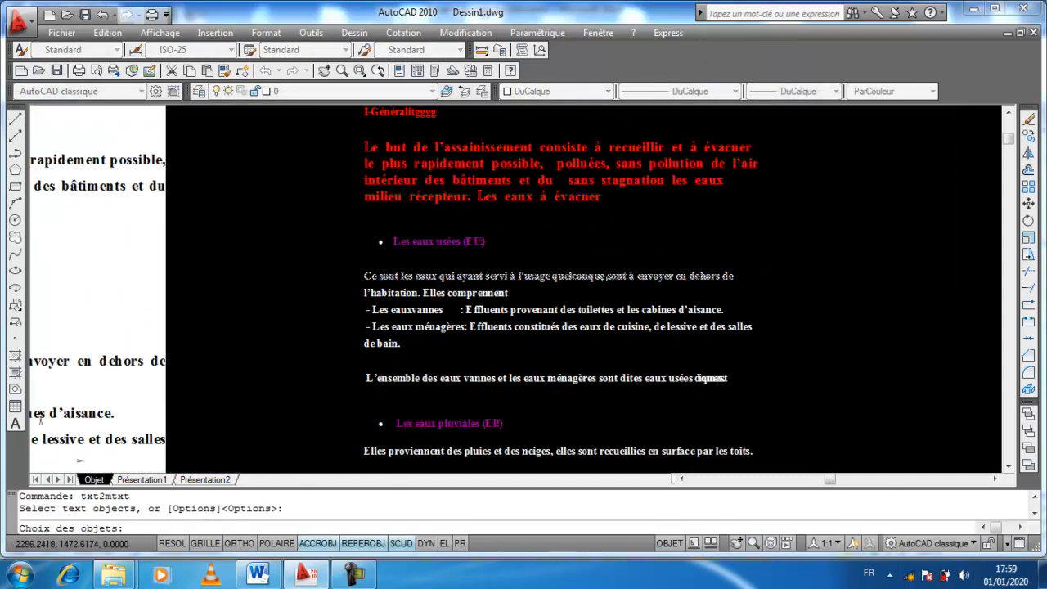
pyautogui.scroll(-4, 517, 279)
pyautogui.scroll(3, 483, 282)
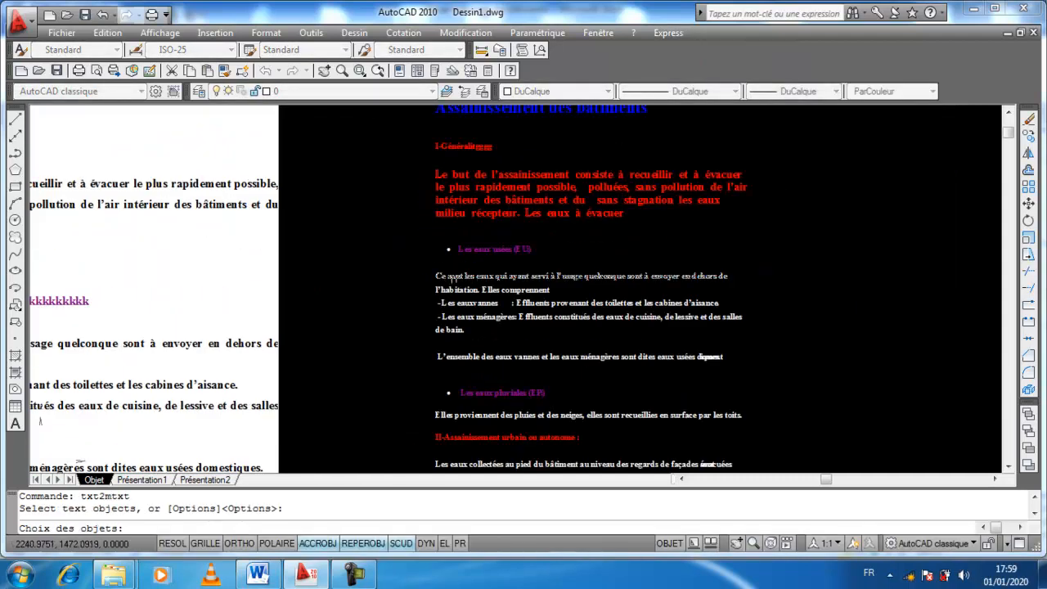
pyautogui.click(428, 236)
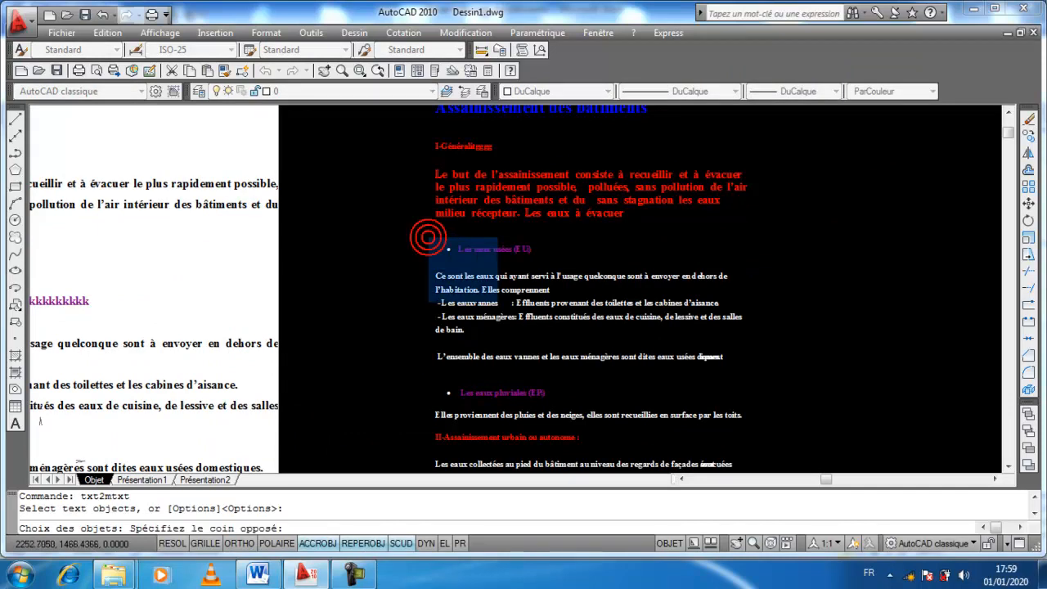
pyautogui.click(742, 372)
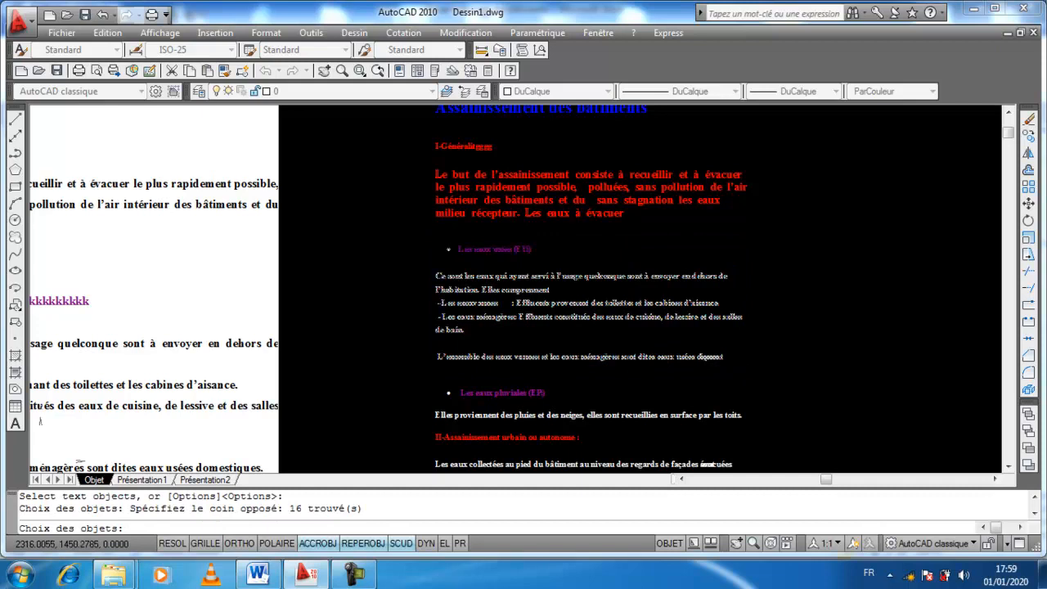
pyautogui.press('Return')
# Step: Open the converted "Les eaux usées (EU)" paragraph for editing, underline all its text and confirm
pyautogui.scroll(2, 591, 255)
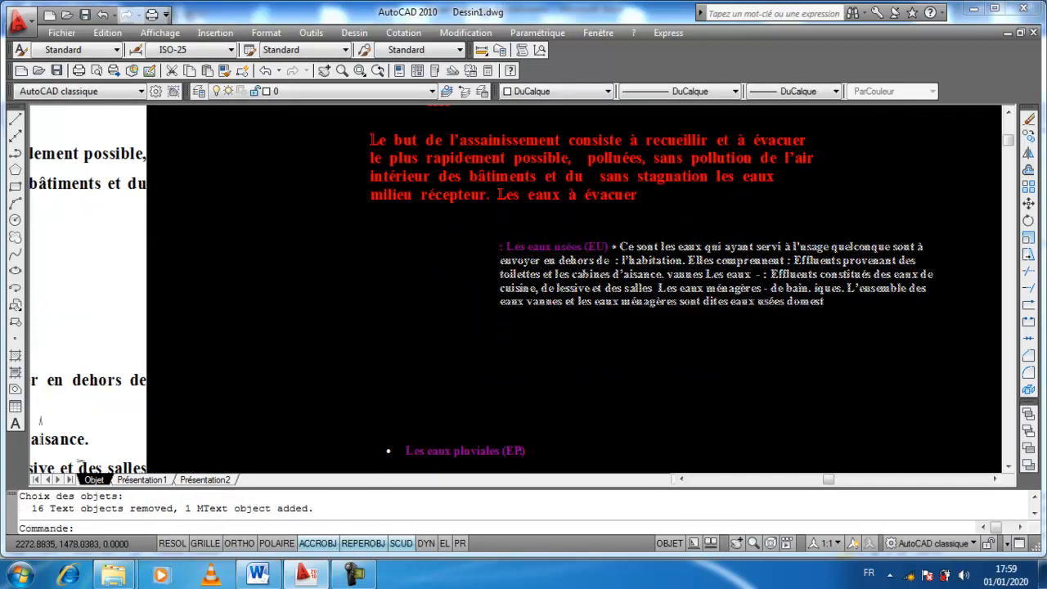
pyautogui.doubleClick(554, 252)
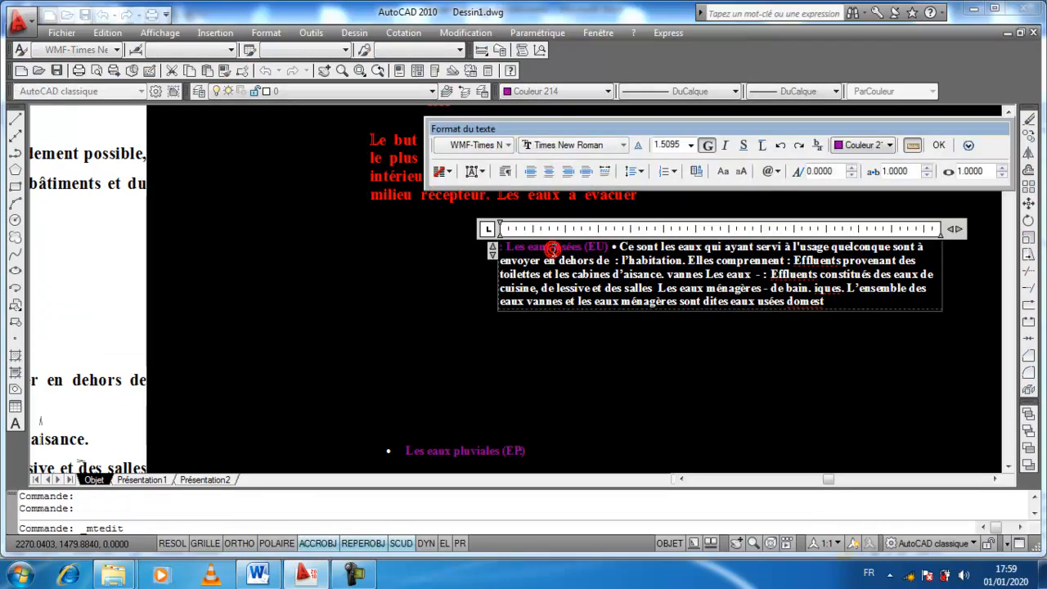
pyautogui.moveTo(832, 303); pyautogui.dragTo(486, 229)
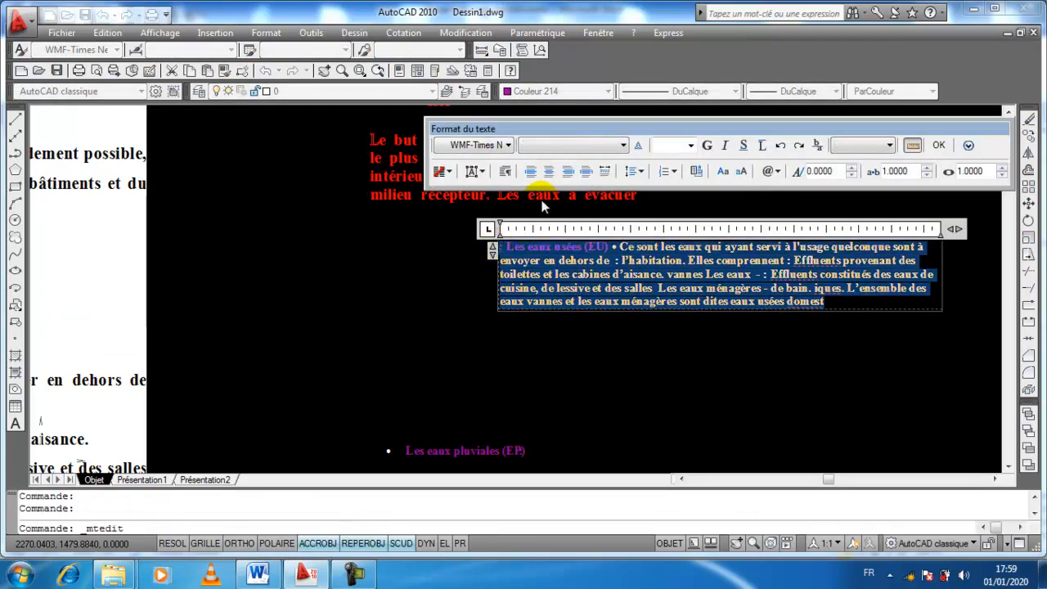
pyautogui.click(567, 148)
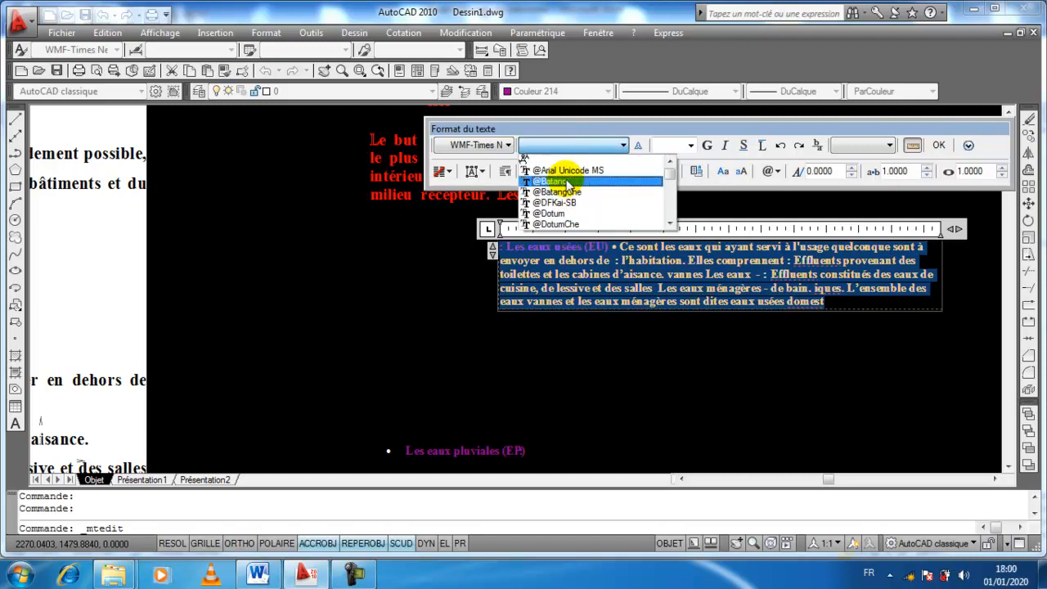
pyautogui.click(548, 163)
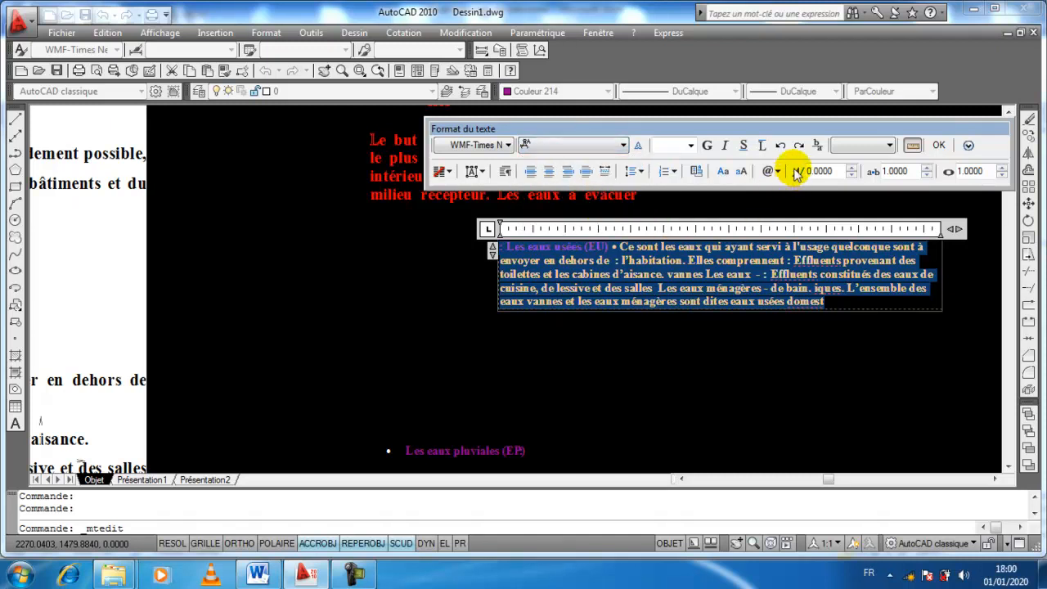
pyautogui.click(743, 145)
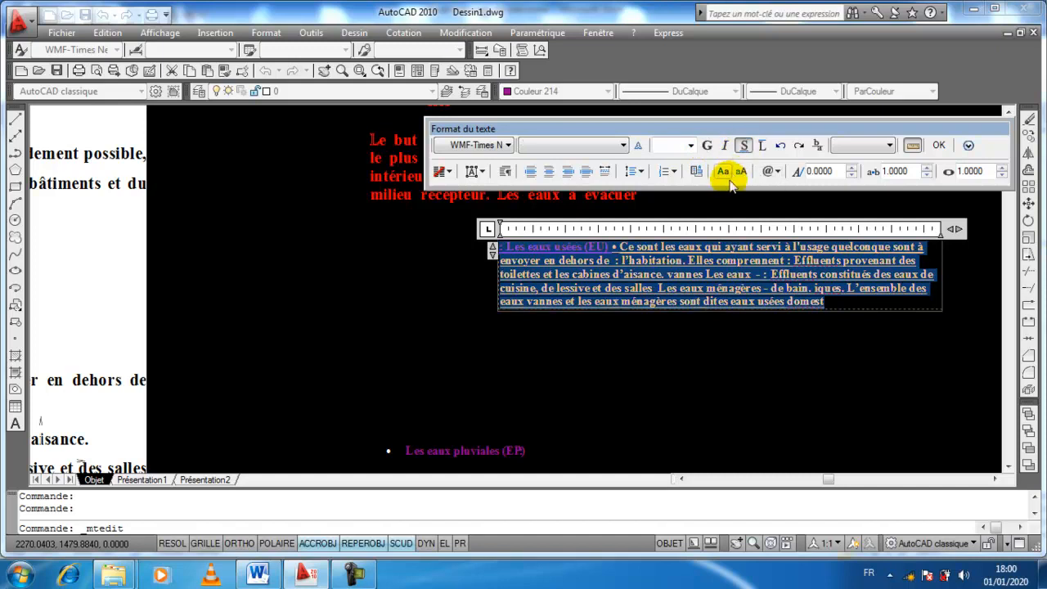
pyautogui.click(940, 146)
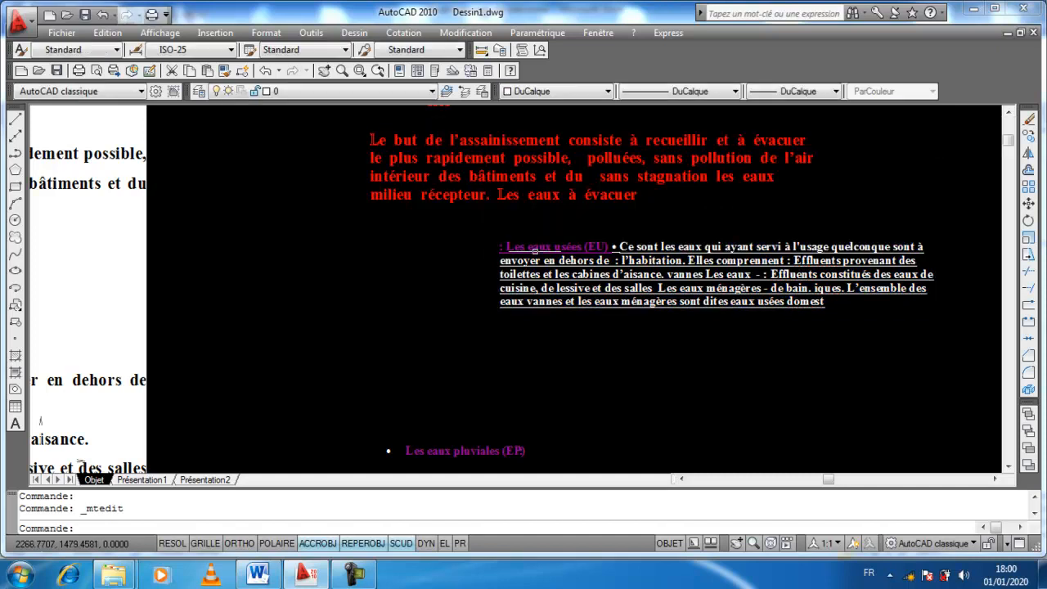
# Step: Move the underlined paragraph so its left edge lines up with the red paragraph above it
pyautogui.click(500, 243)
pyautogui.click(500, 243)
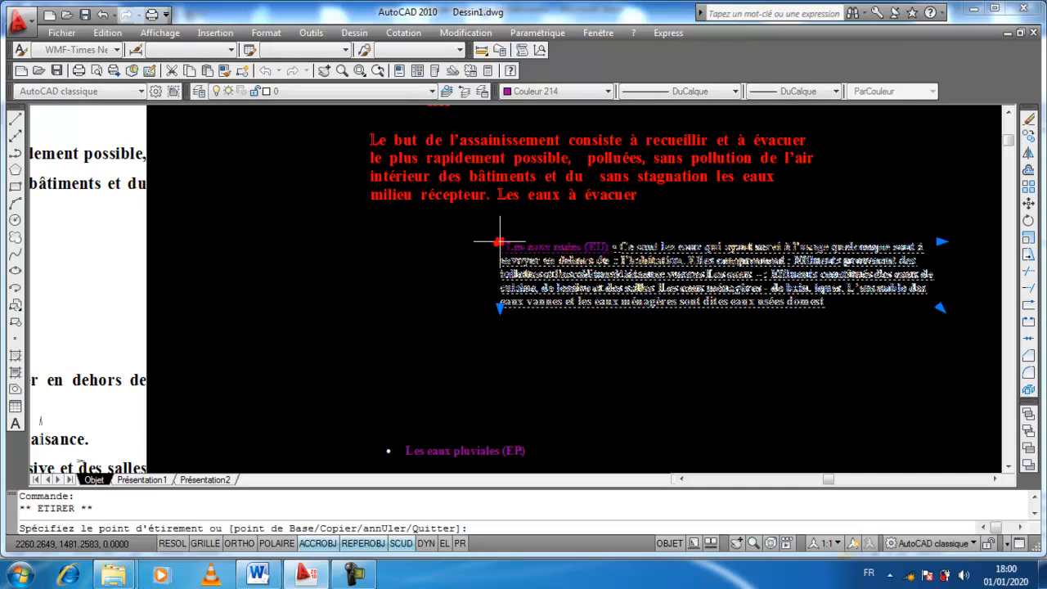
pyautogui.click(369, 242)
pyautogui.press('Escape')
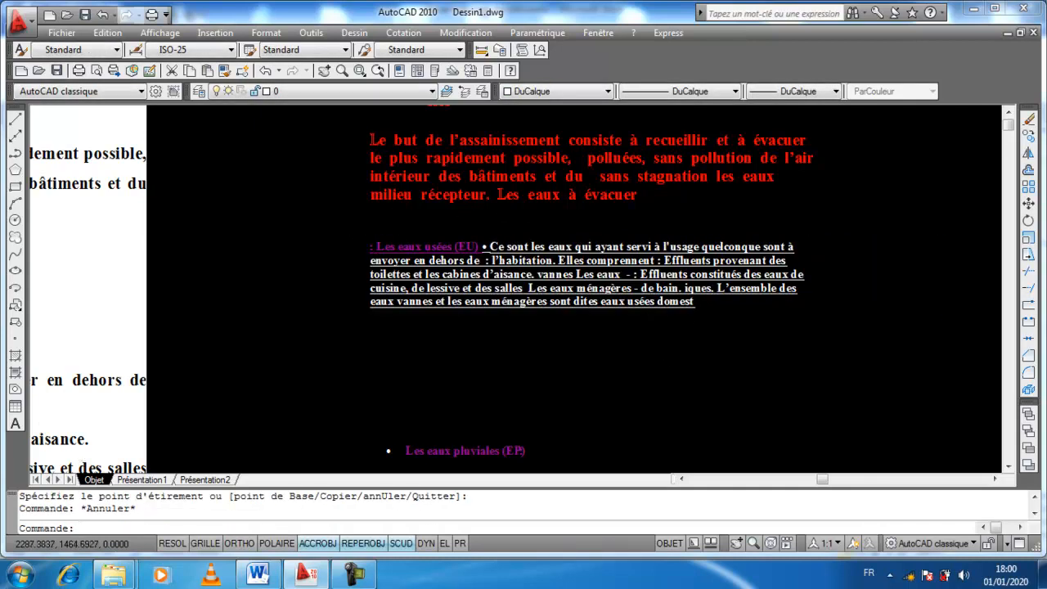
# Step: Compare the edited AutoCAD text with the two Word documents pasted beside it
pyautogui.scroll(-5, 646, 331)
pyautogui.scroll(-2, 659, 327)
pyautogui.moveTo(700, 289)
pyautogui.mouseDown(button='middle')
pyautogui.moveTo(738, 268)
pyautogui.moveTo(766, 226)
pyautogui.mouseUp(button='middle')
pyautogui.scroll(1, 698, 267)
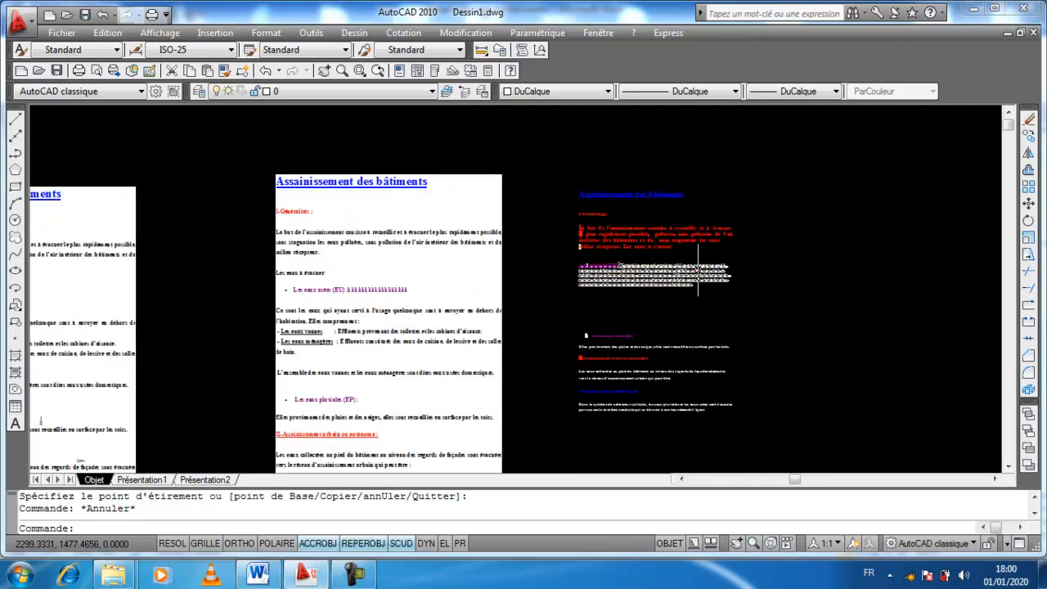
pyautogui.scroll(1, 698, 266)
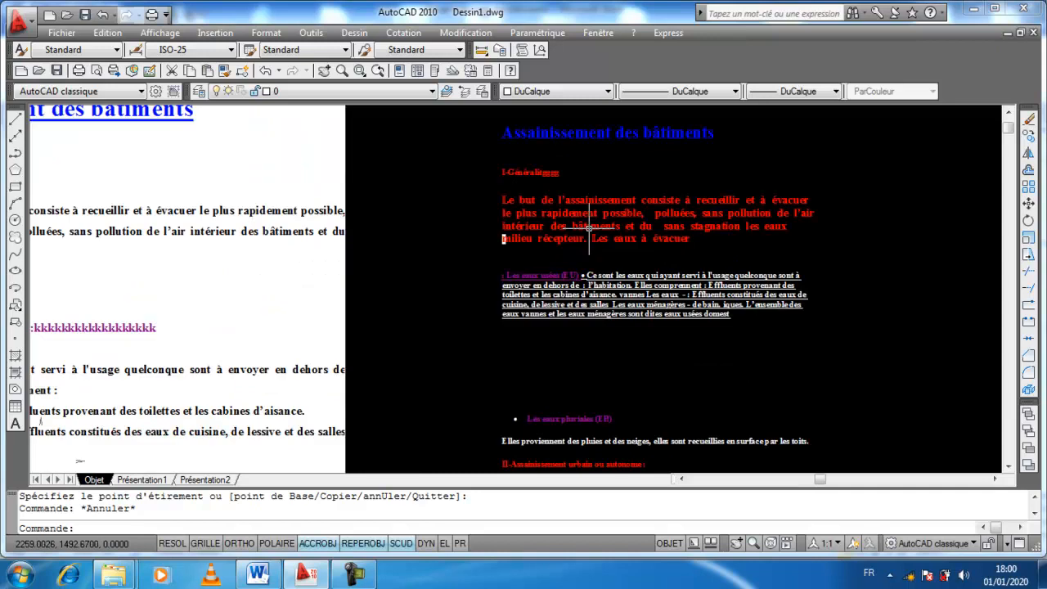
pyautogui.scroll(-2, 616, 236)
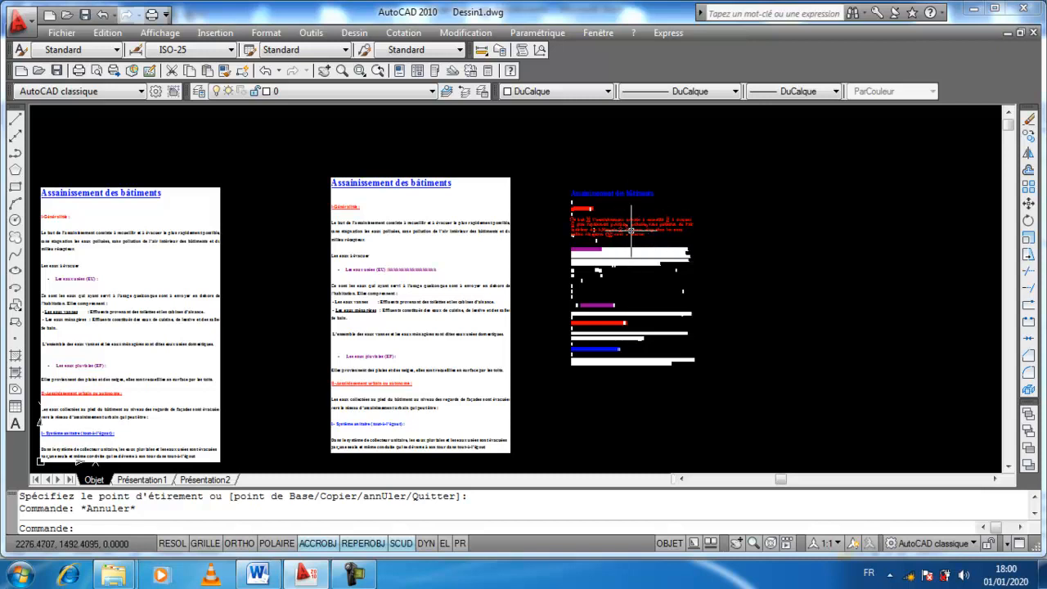
pyautogui.scroll(-2, 630, 231)
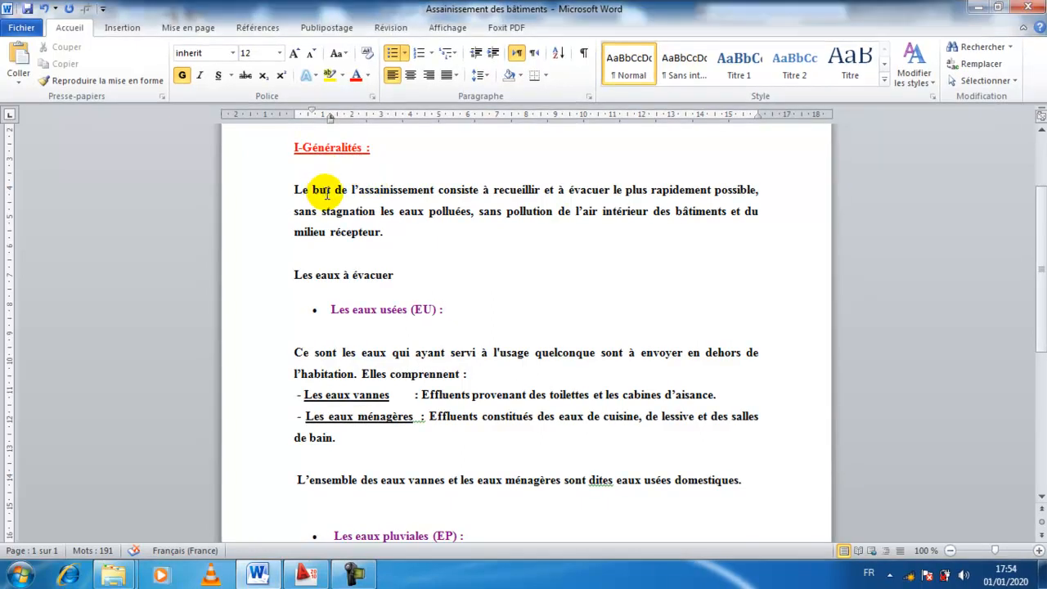
# Step: In Word, select the entire "Assainissement des bâtiments" document and copy it
pyautogui.hotkey('ctrl', 'a')
pyautogui.scroll(3, 344, 176)
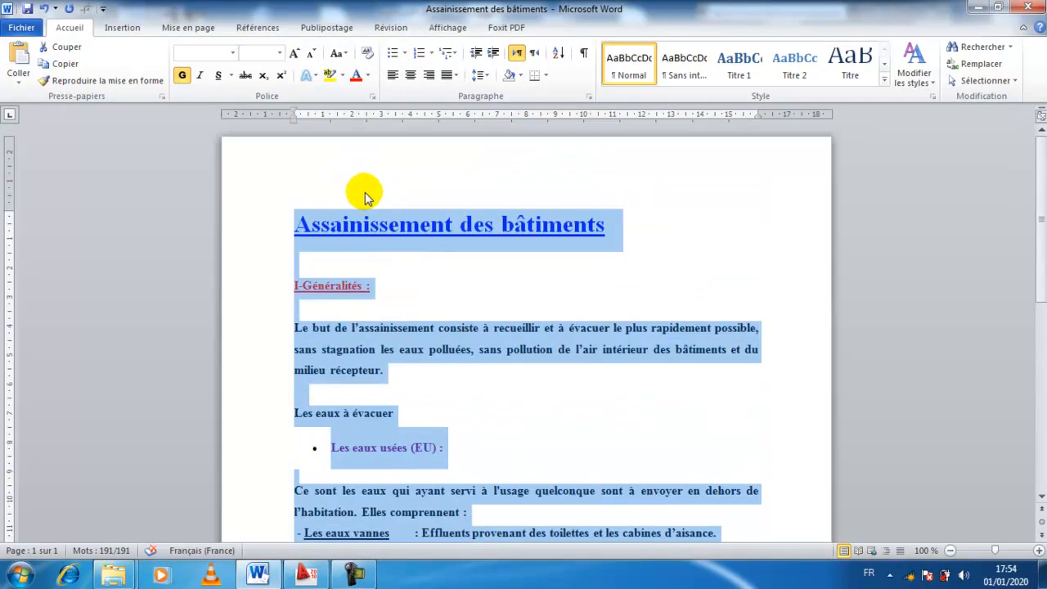
pyautogui.scroll(-2, 366, 197)
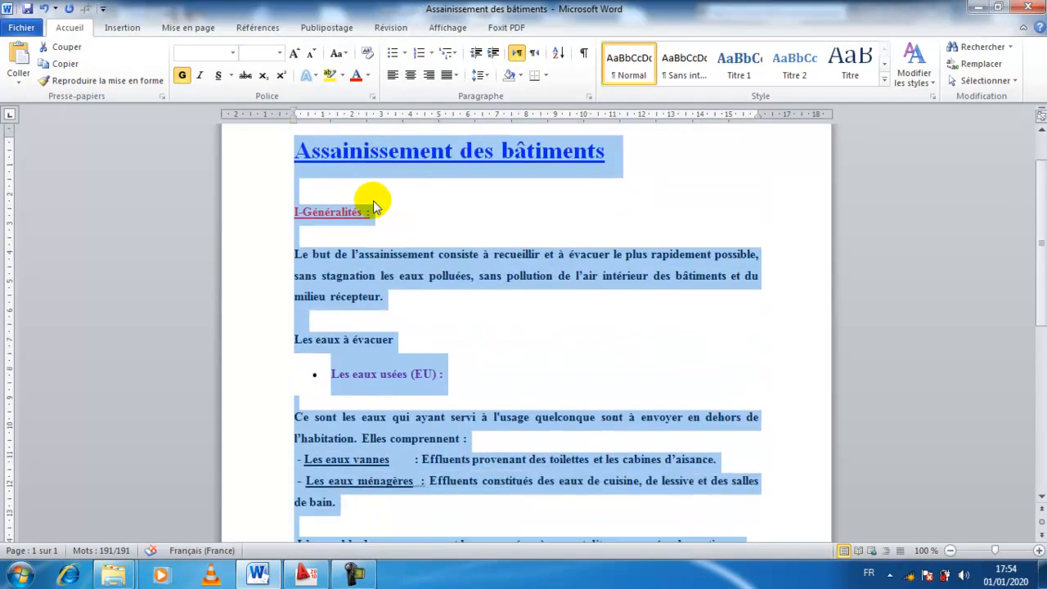
pyautogui.rightClick(325, 161)
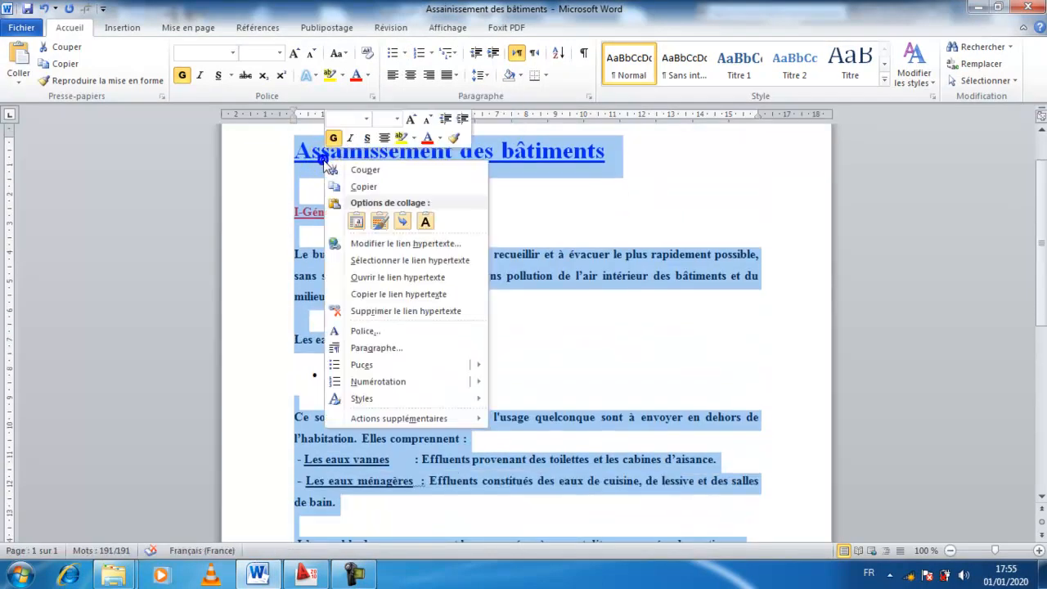
pyautogui.click(369, 195)
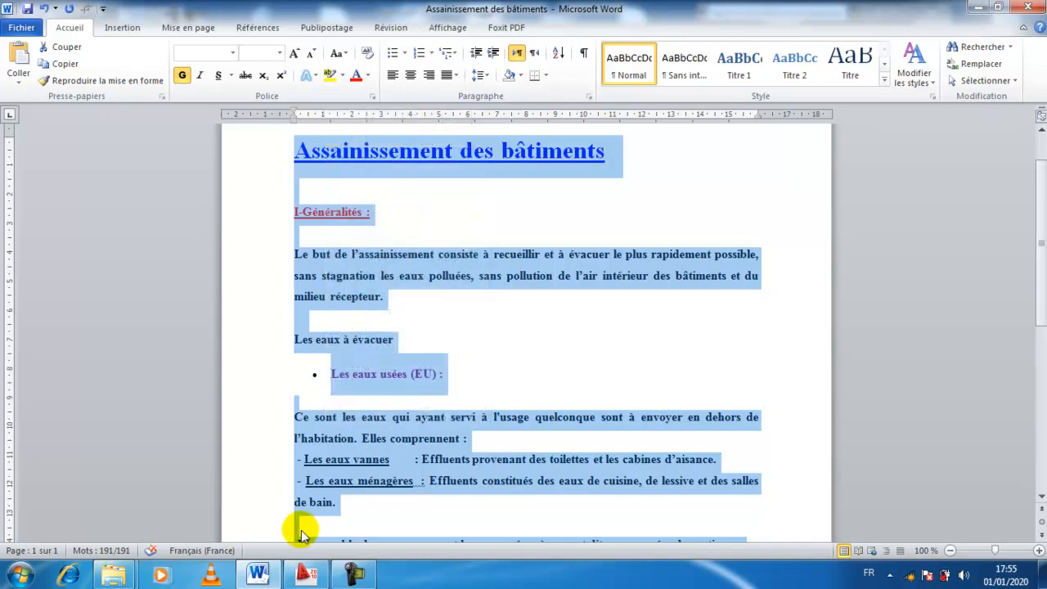
# Step: Switch to AutoCAD and paste the copied document into the empty drawing, accepting the OLE text size of Times New Roman 24 points at height 8.4667
pyautogui.click(308, 575)
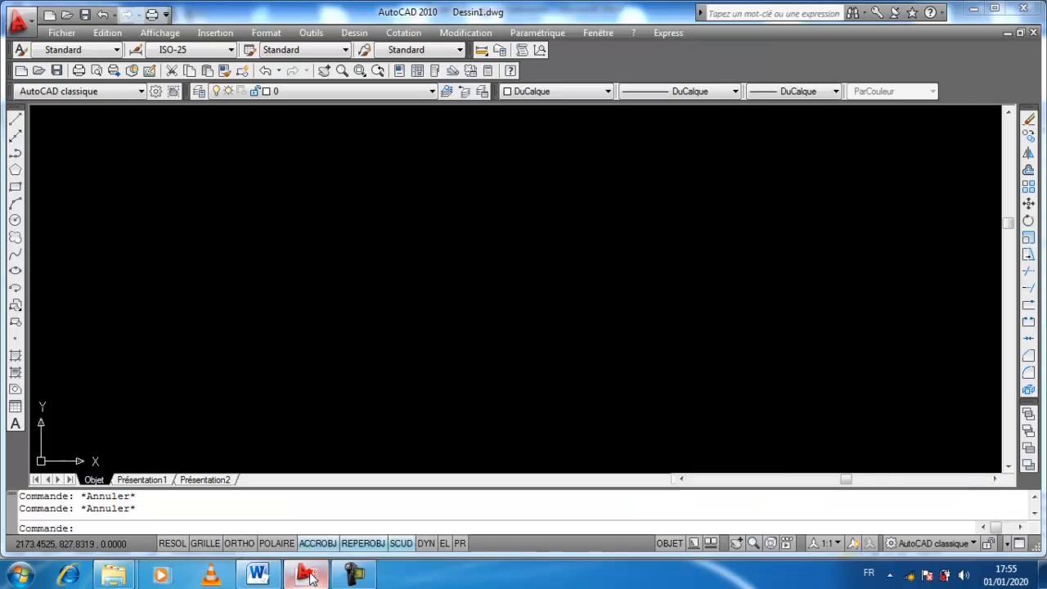
pyautogui.rightClick(244, 196)
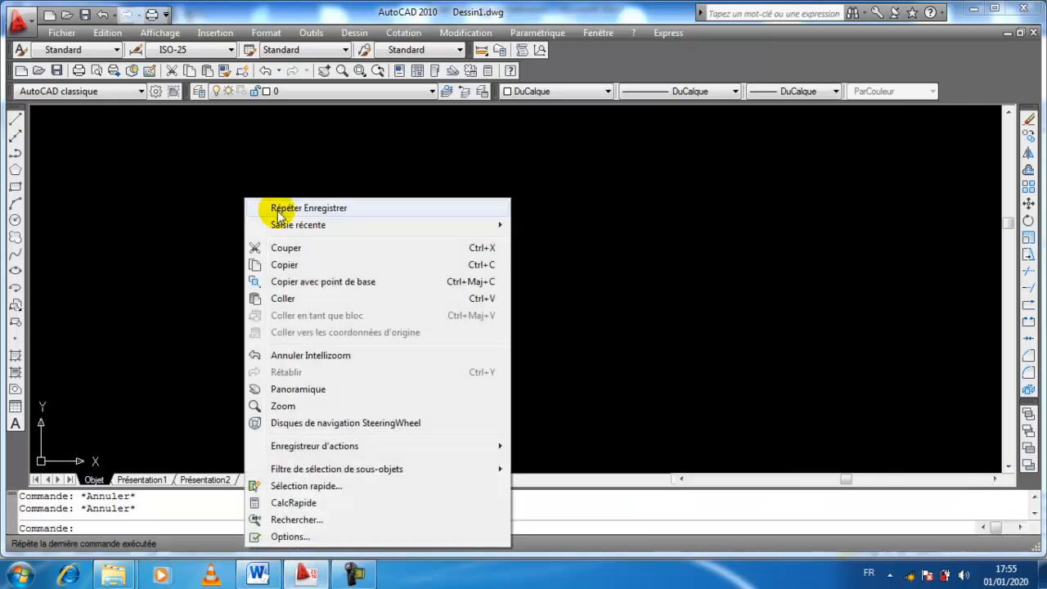
pyautogui.click(285, 298)
pyautogui.click(256, 282)
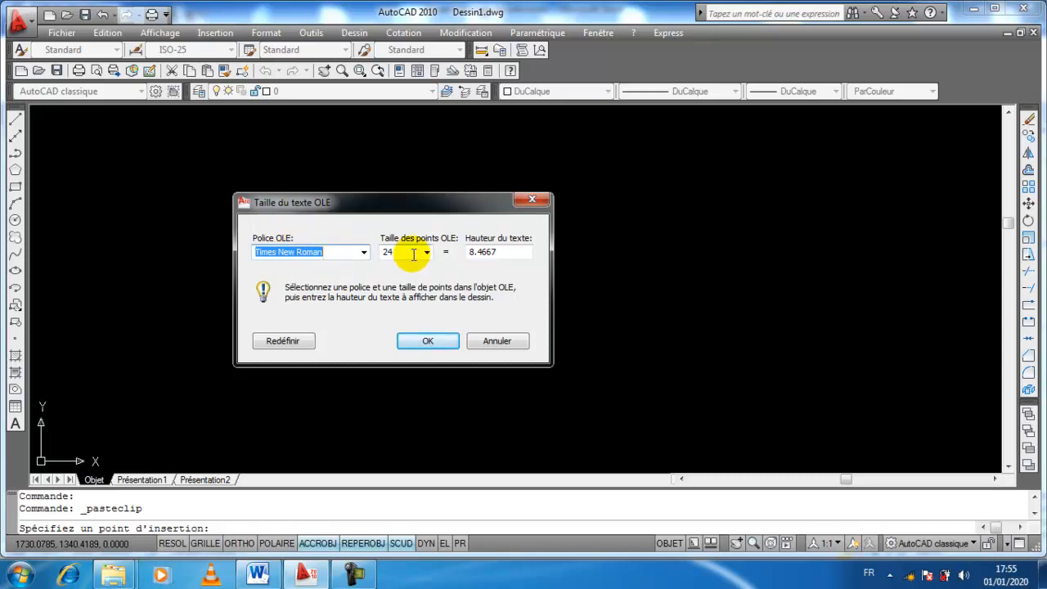
pyautogui.click(419, 340)
pyautogui.scroll(10, 236, 234)
pyautogui.scroll(-5, 308, 235)
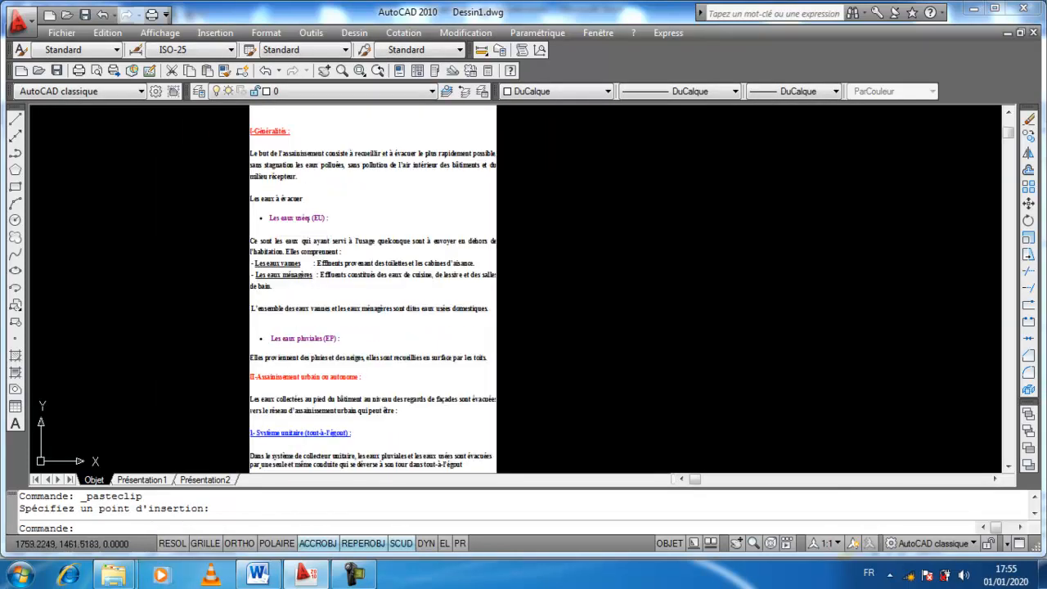
pyautogui.scroll(-6, 298, 215)
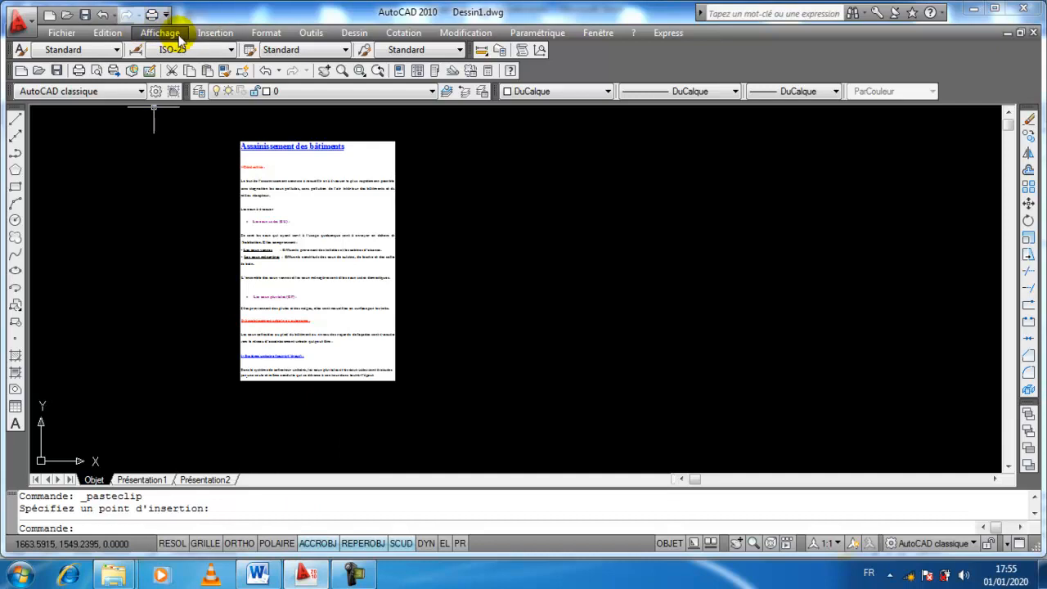
# Step: Insert the copied content with Paste Special as "Document Microsoft Word", placing it to the right of the first pasted document
pyautogui.click(109, 36)
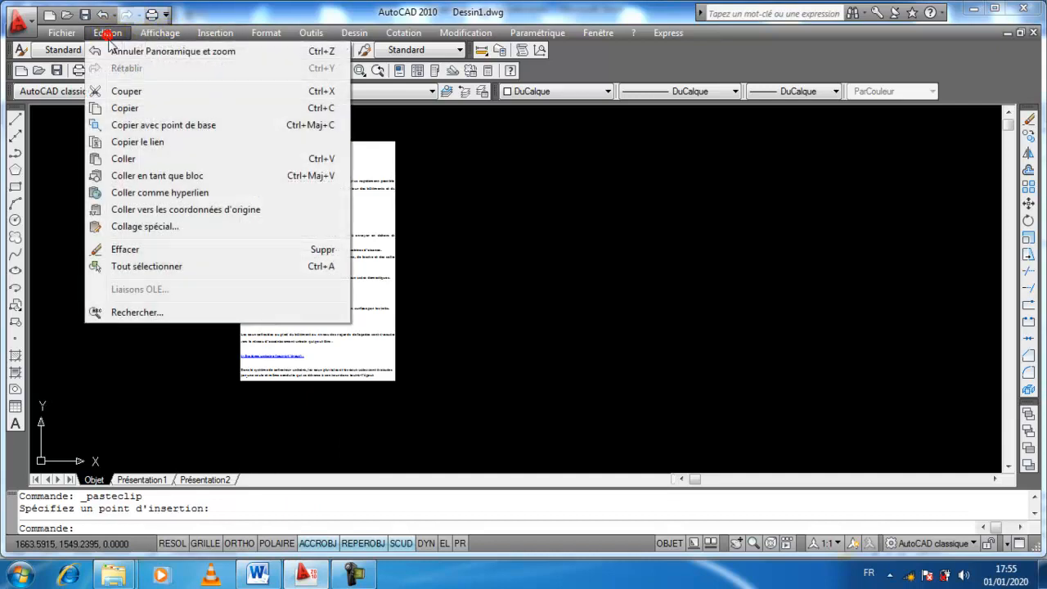
pyautogui.click(148, 227)
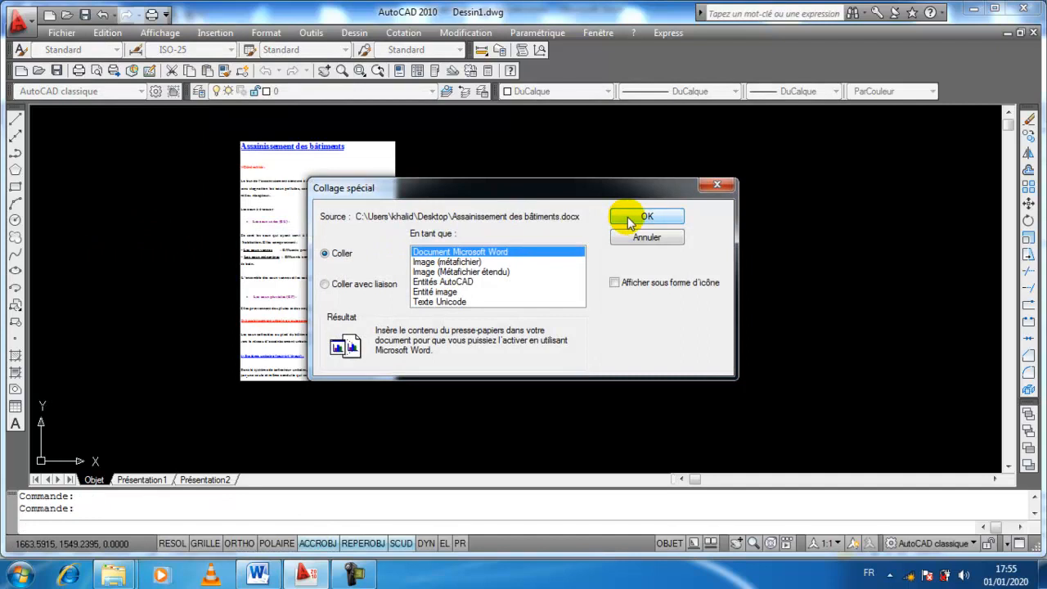
pyautogui.click(659, 214)
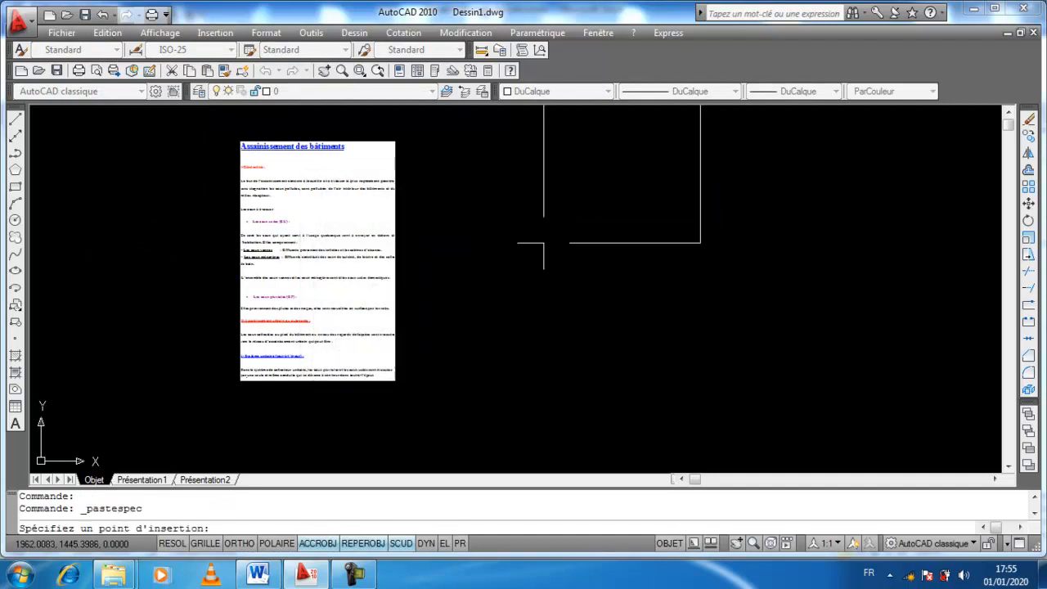
pyautogui.click(434, 384)
pyautogui.moveTo(596, 273); pyautogui.dragTo(484, 275, button='middle')
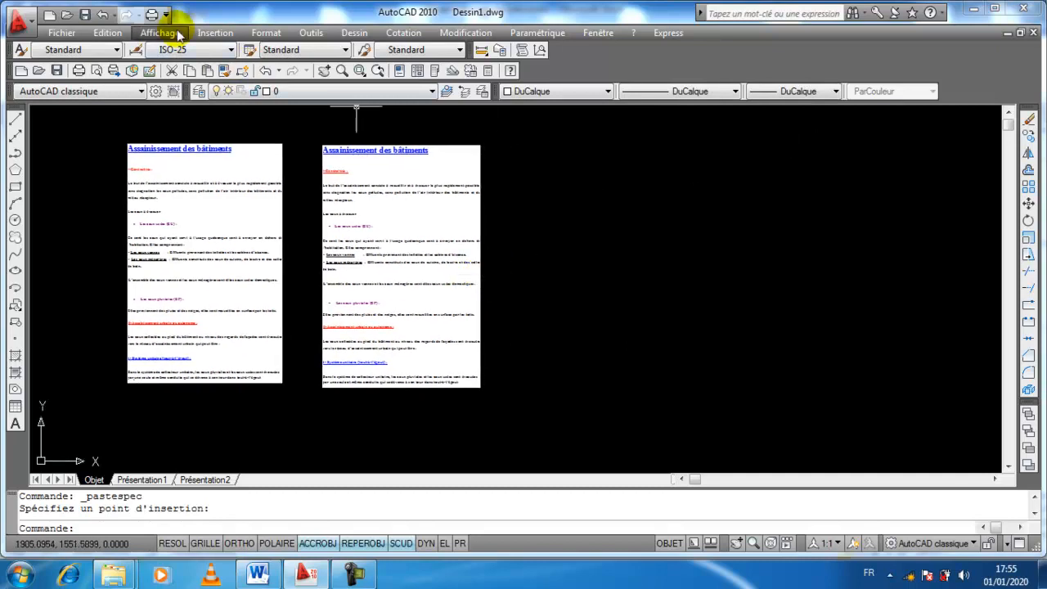
# Step: Insert the copied content with Paste Special as a linked "Document Microsoft Word", placing it to the right of the second document
pyautogui.click(109, 34)
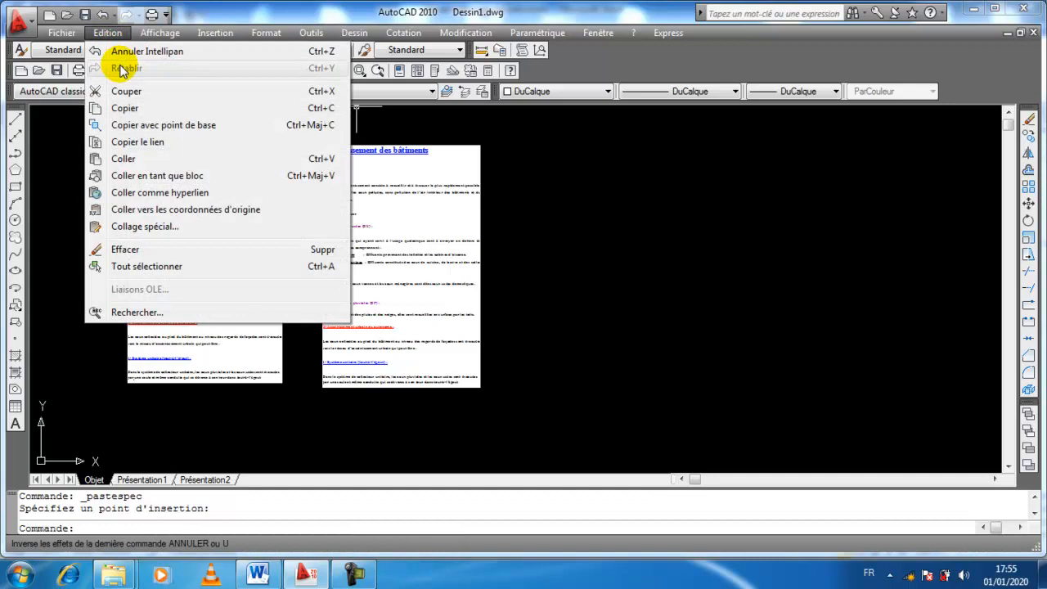
pyautogui.click(152, 226)
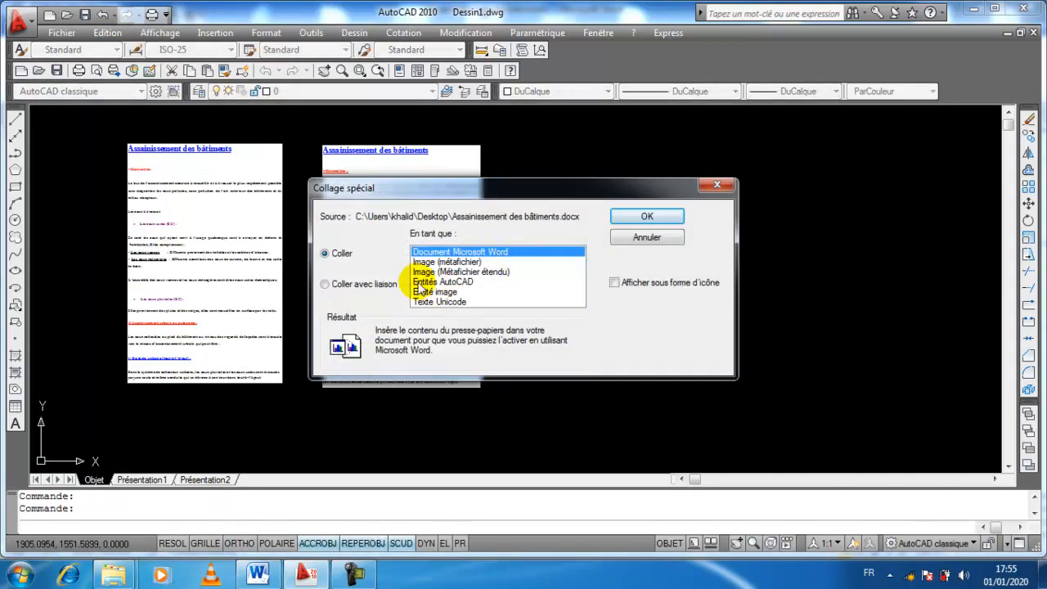
pyautogui.click(339, 291)
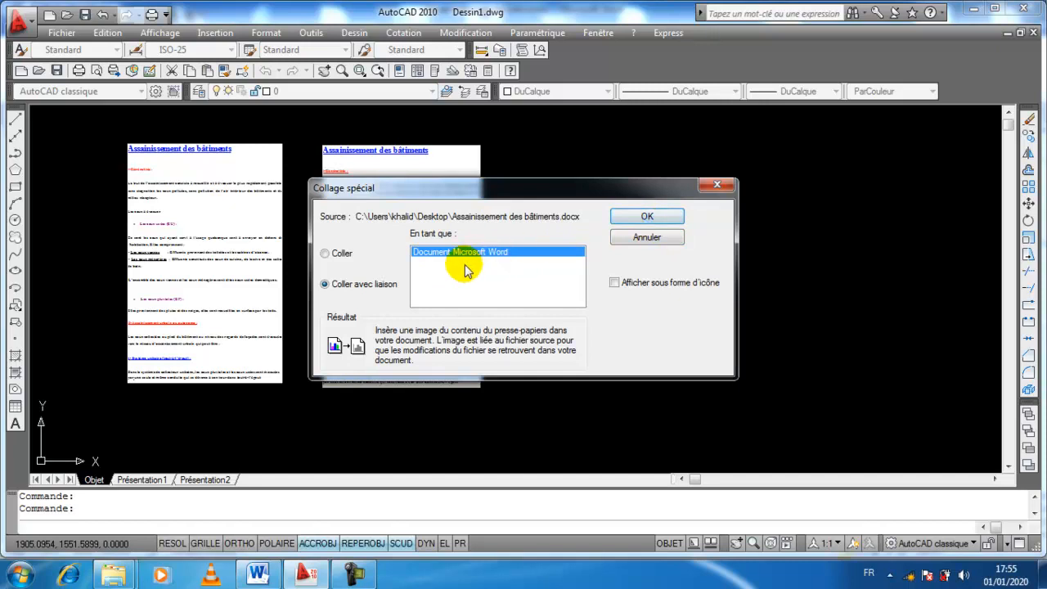
pyautogui.click(642, 217)
pyautogui.click(576, 378)
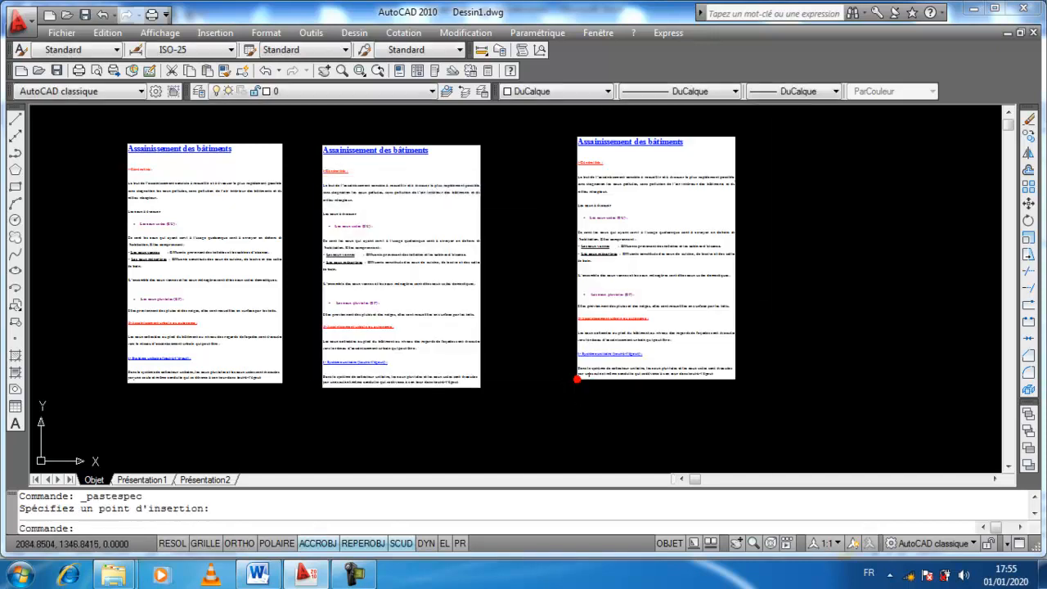
pyautogui.scroll(5, 634, 318)
pyautogui.scroll(-5, 621, 324)
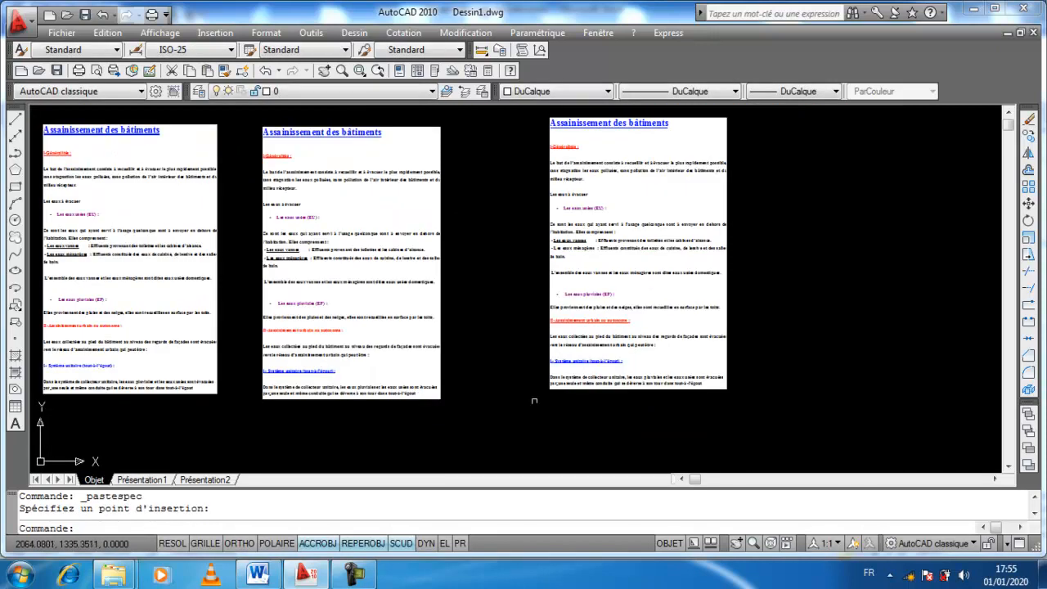
# Step: Switch to Word, append "kkkkkkkkkkkkkkkkkk" to the "Les eaux usées (EU) :" bullet, and save the document
pyautogui.click(257, 572)
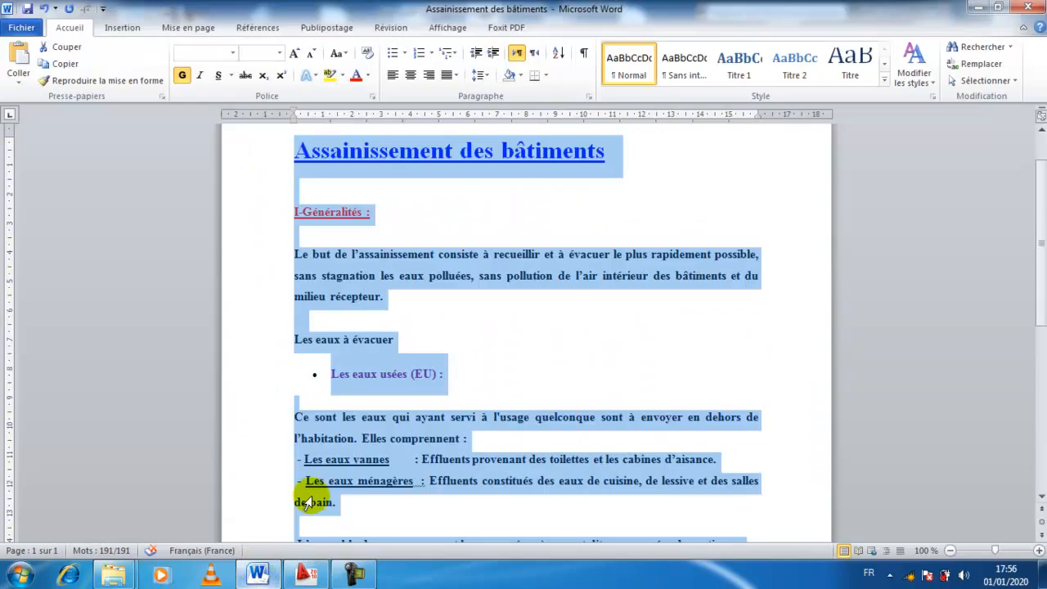
pyautogui.click(500, 333)
pyautogui.click(450, 373)
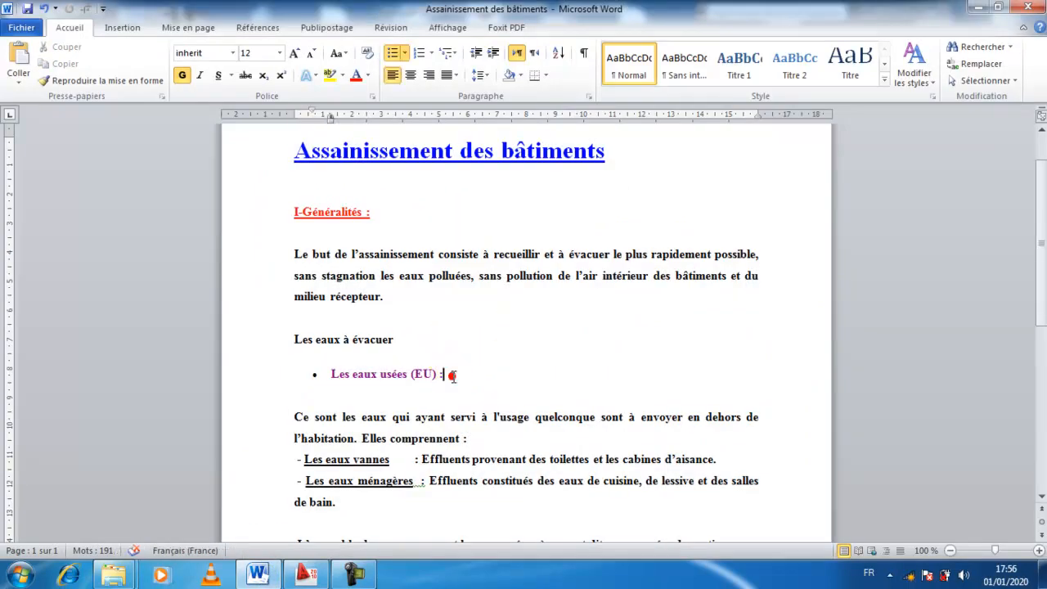
pyautogui.write('kkkkkkkkkkkkkkkkkk')
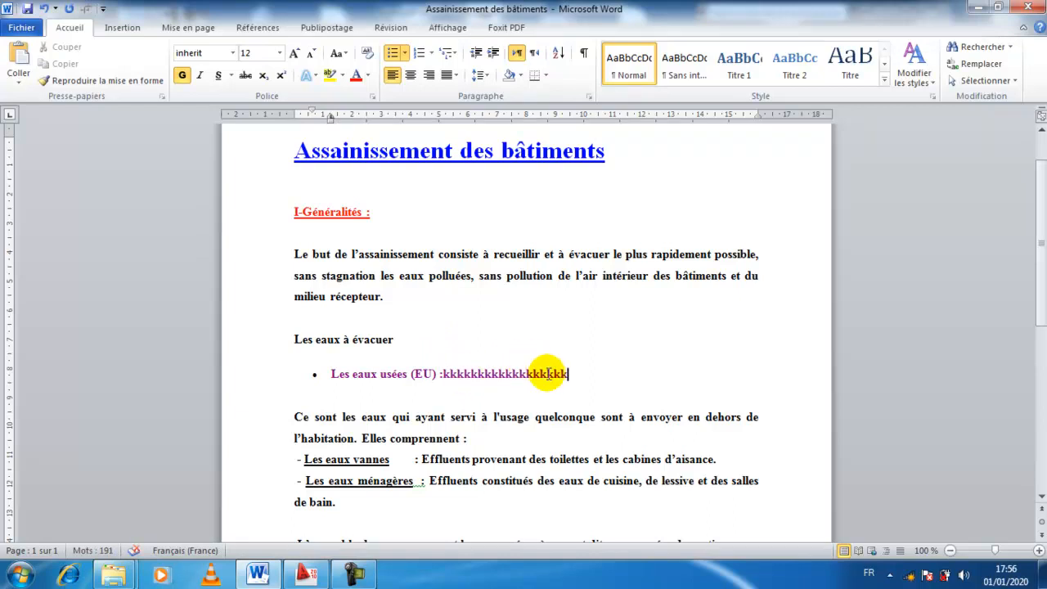
pyautogui.click(27, 11)
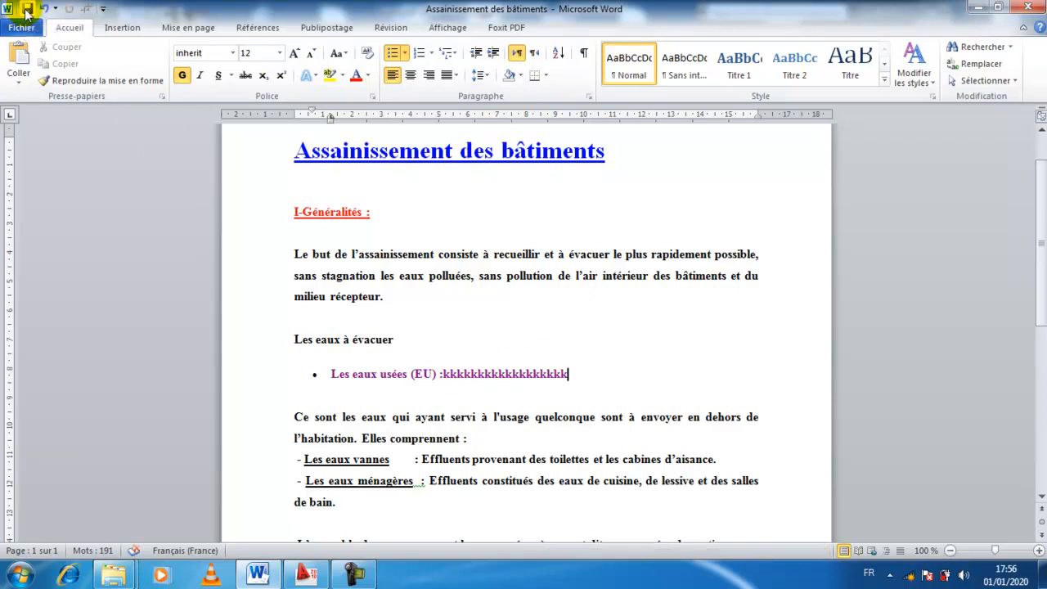
# Step: Switch back to AutoCAD and compare the "Les eaux usées (EU)" line in the linked document with the unlinked one beside it
pyautogui.click(306, 573)
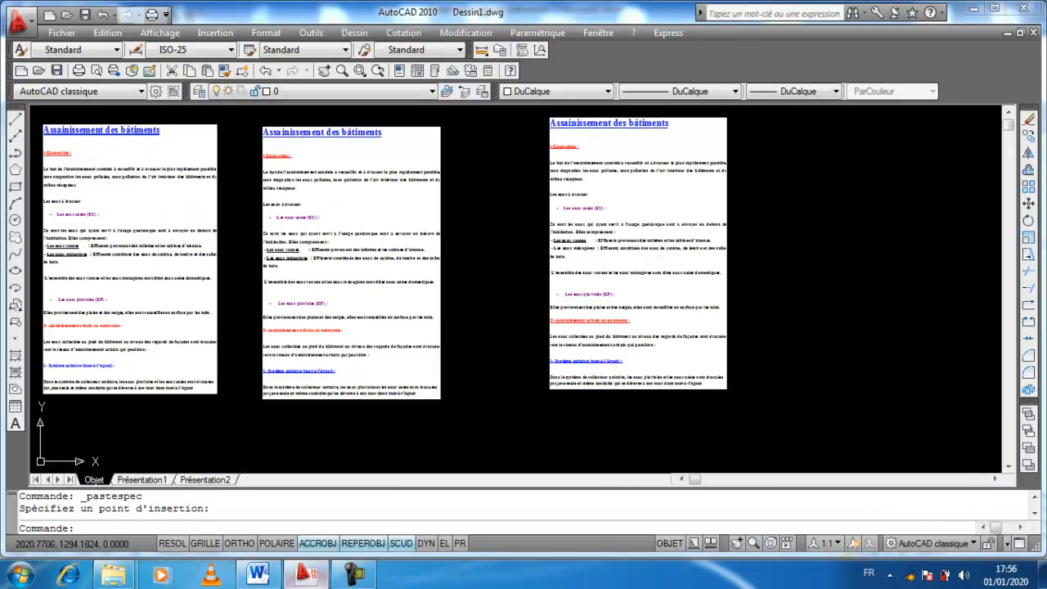
pyautogui.scroll(8, 624, 211)
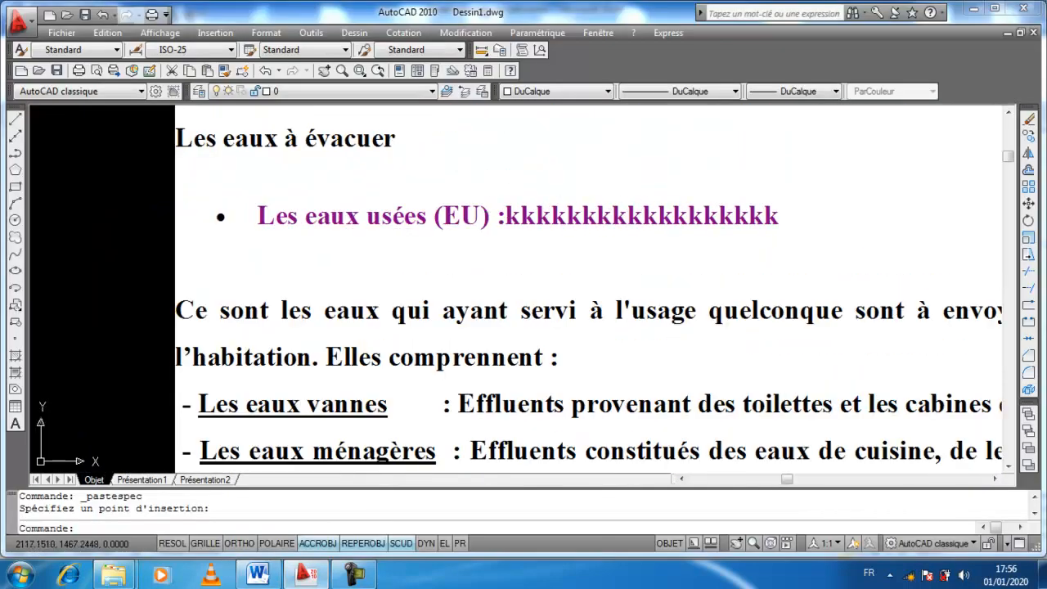
pyautogui.scroll(-6, 509, 216)
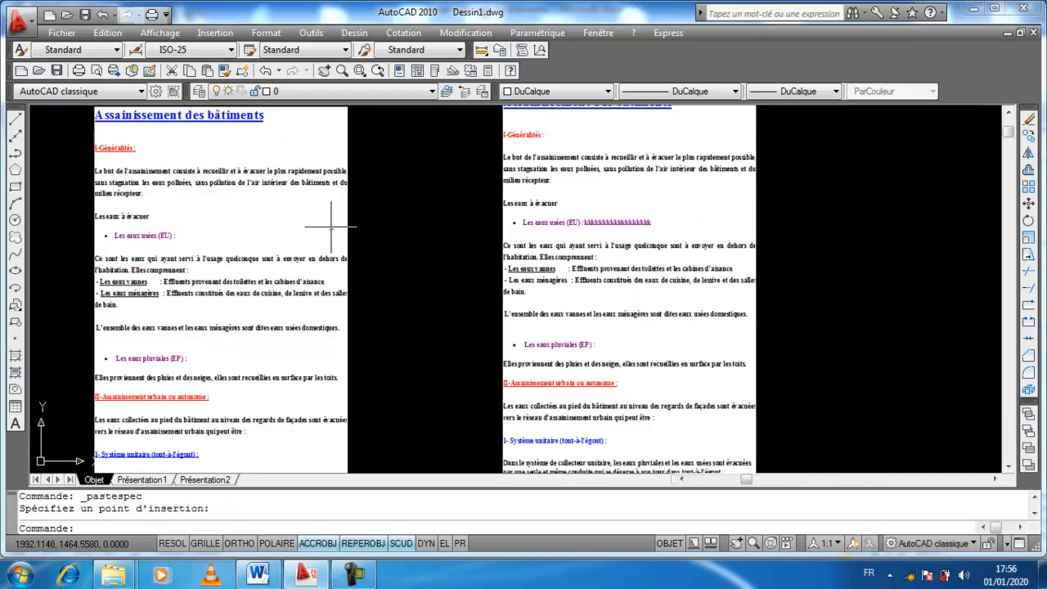
pyautogui.scroll(3, 163, 235)
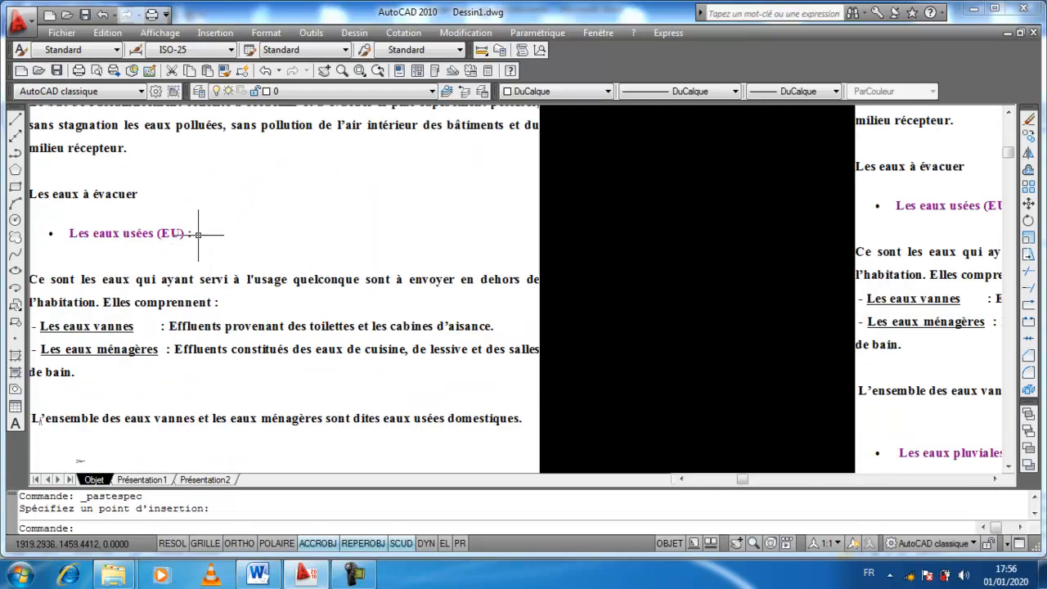
pyautogui.scroll(-2, 177, 233)
pyautogui.moveTo(815, 213); pyautogui.dragTo(641, 207, button='middle')
pyautogui.scroll(2, 565, 209)
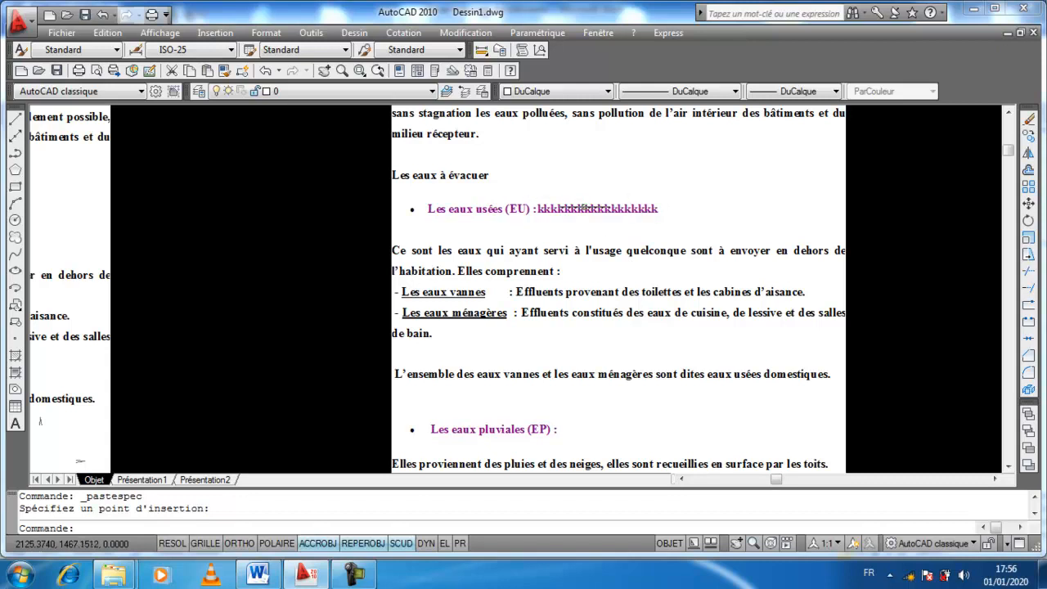
pyautogui.moveTo(584, 210); pyautogui.dragTo(490, 192, button='middle')
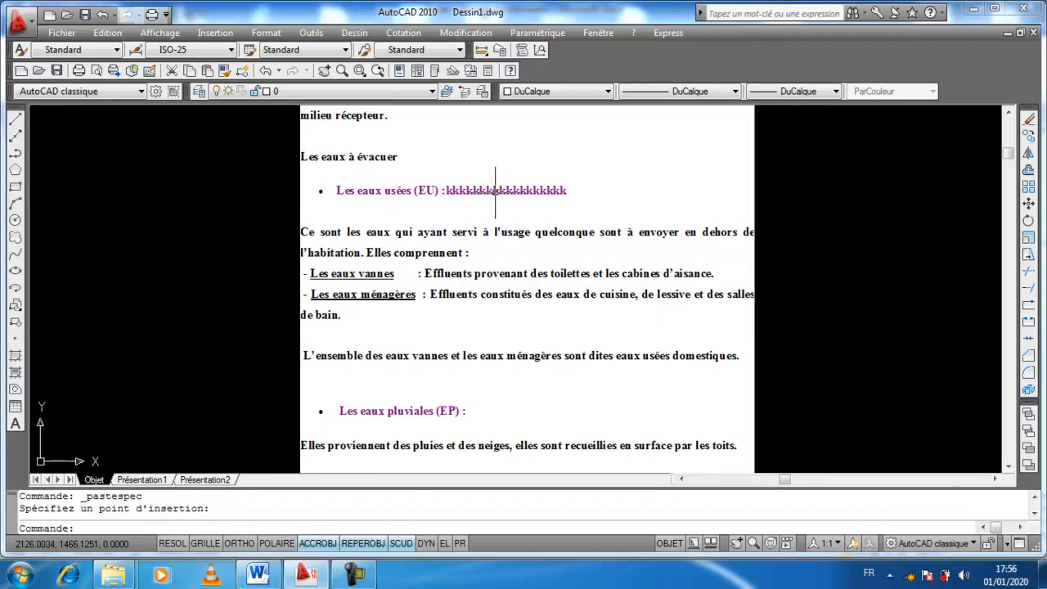
pyautogui.scroll(-1, 500, 192)
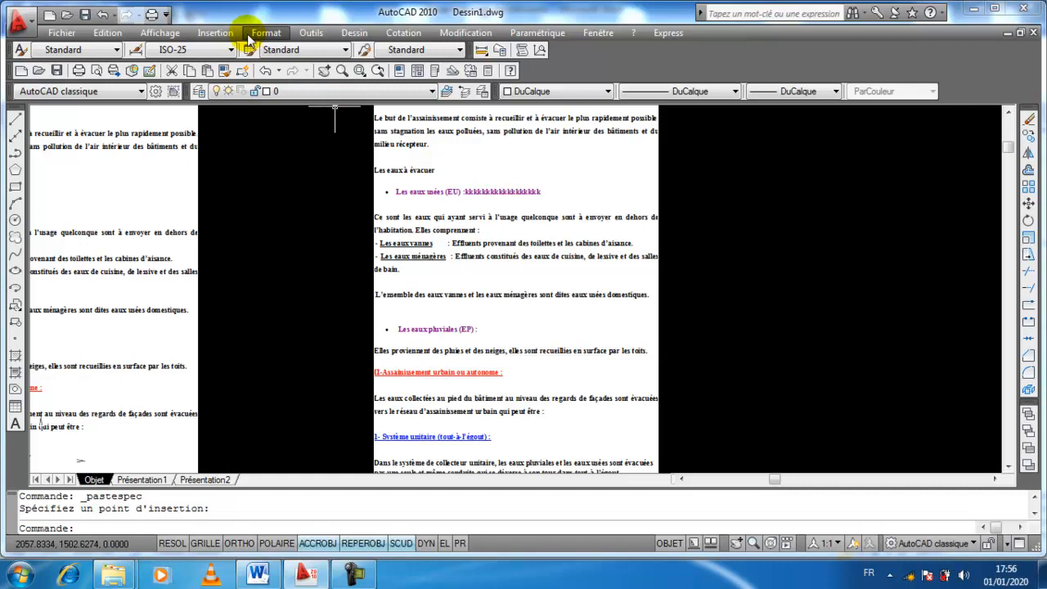
# Step: Try to update the drawing's data links, and check the source text in Word before returning to AutoCAD
pyautogui.click(312, 33)
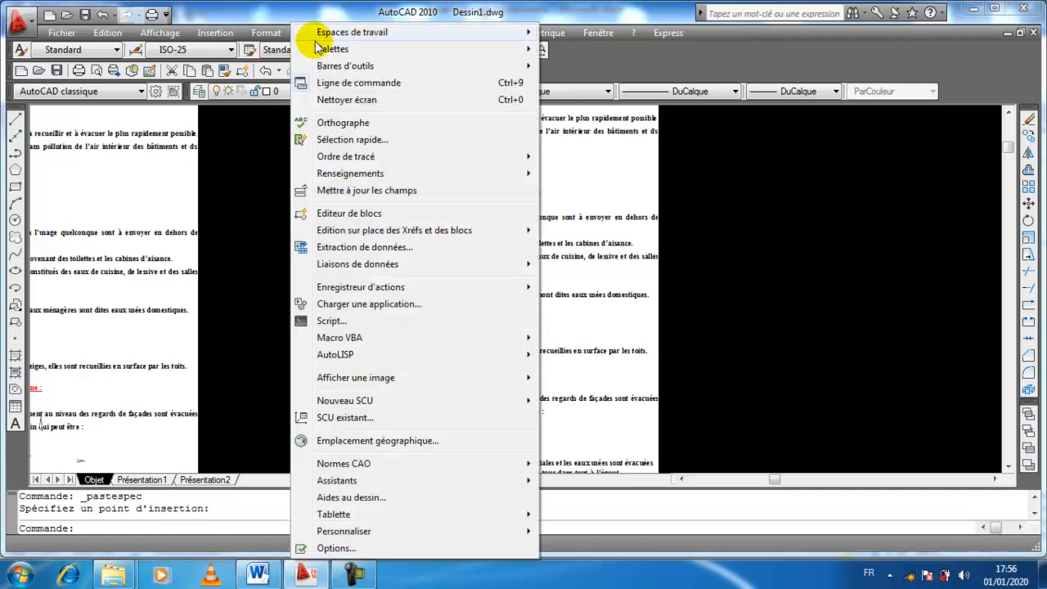
pyautogui.moveTo(320, 264)
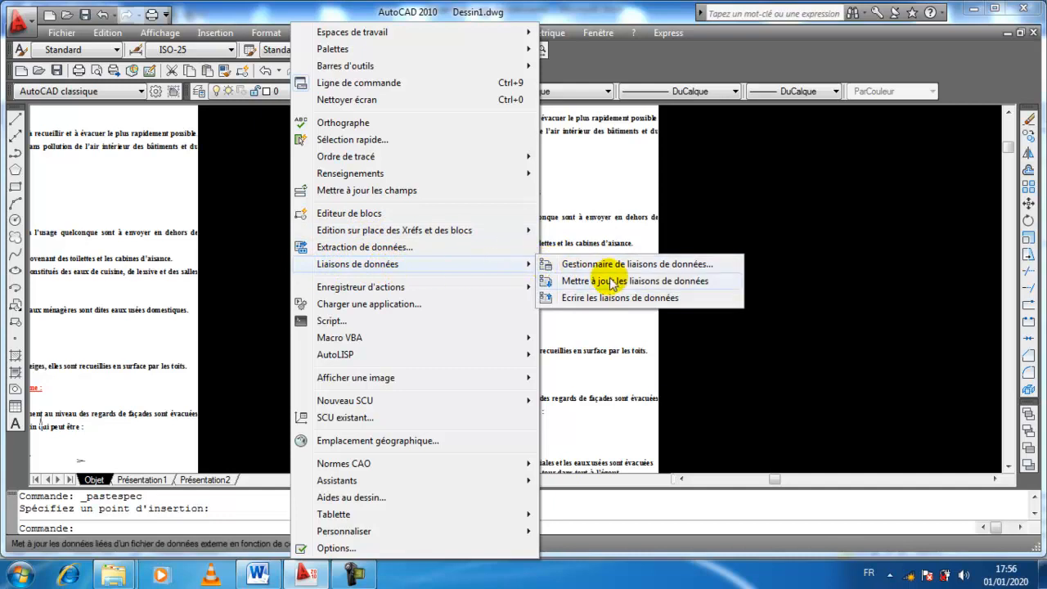
pyautogui.click(642, 283)
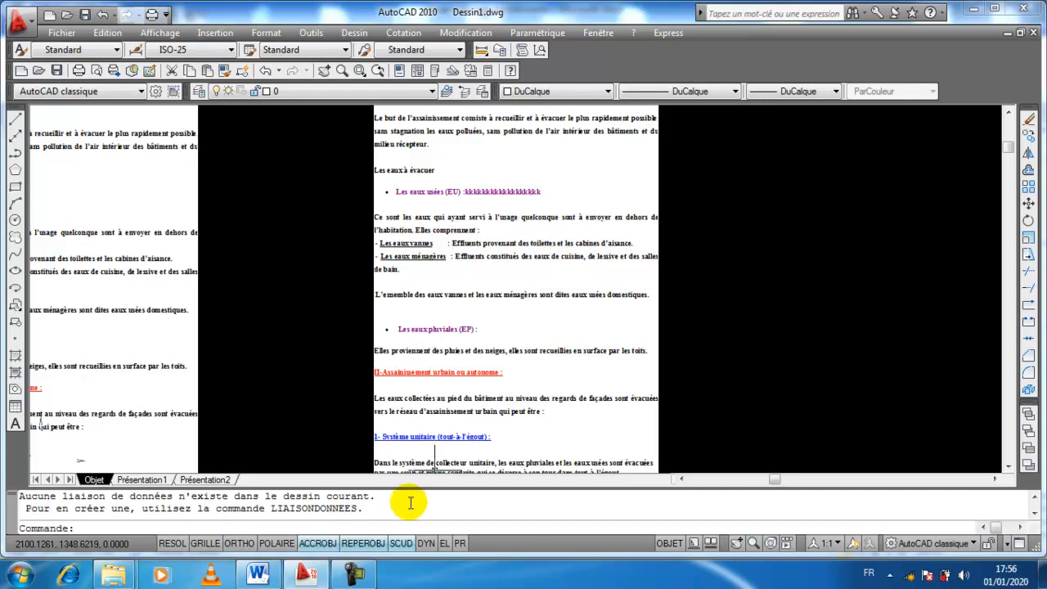
pyautogui.click(258, 576)
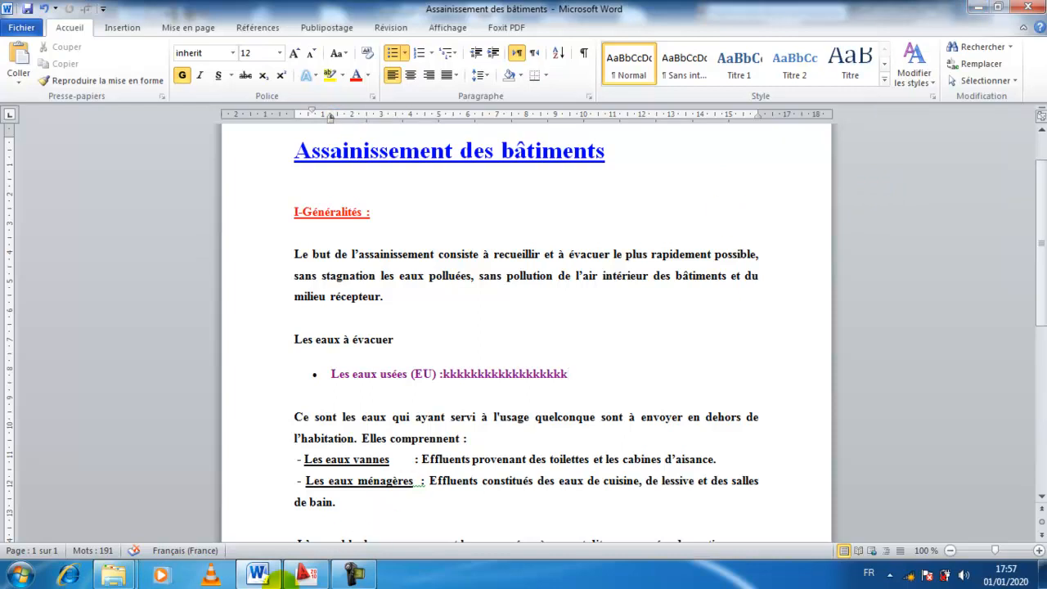
pyautogui.click(305, 575)
# Step: Insert the copied content with Paste Special as "Entités AutoCAD", placing it to the right of the linked document
pyautogui.moveTo(627, 296); pyautogui.dragTo(497, 315, button='middle')
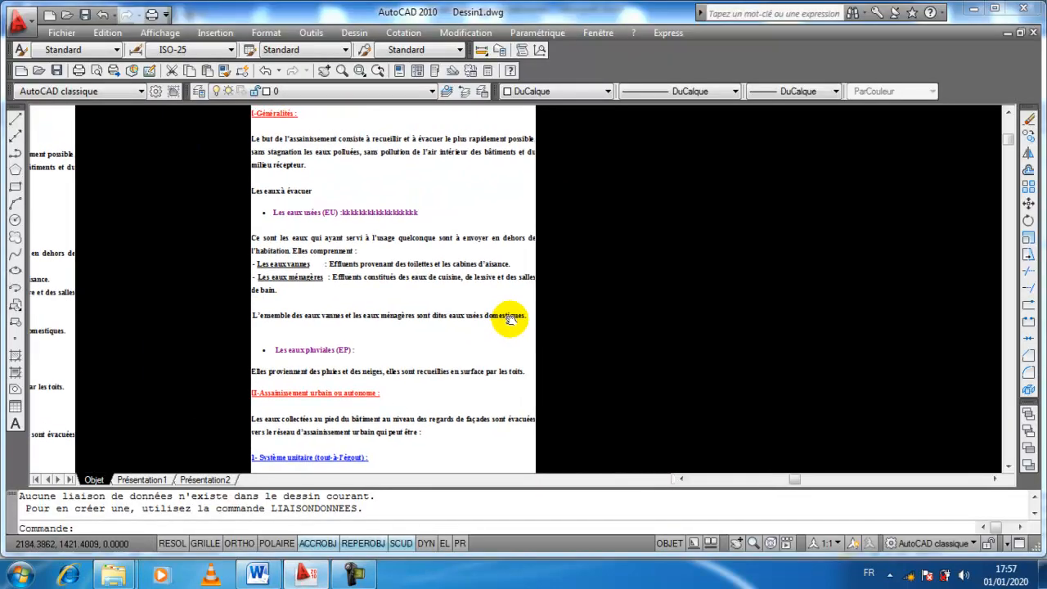
pyautogui.scroll(-3, 507, 277)
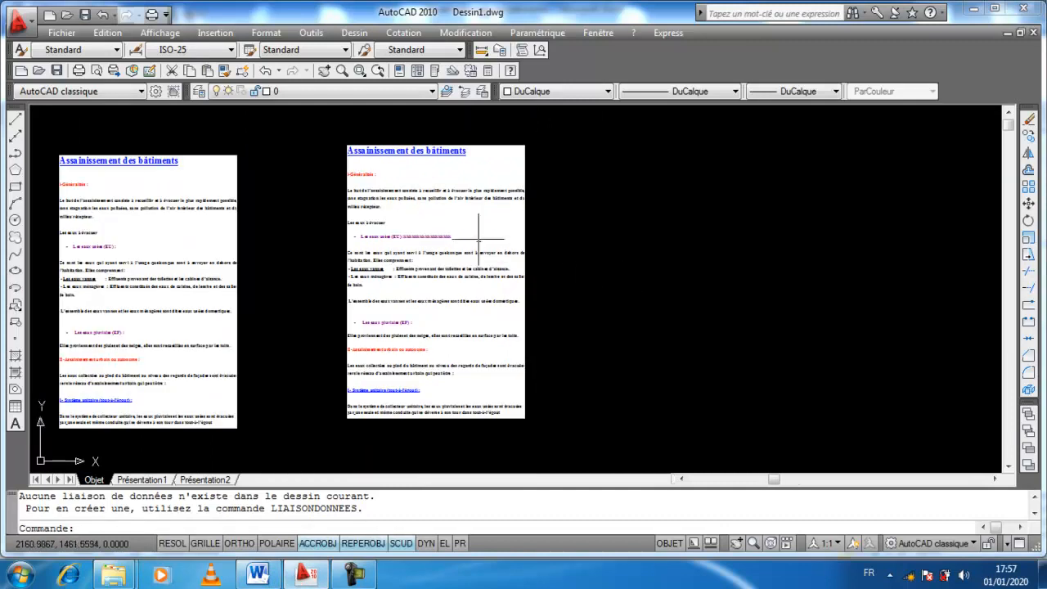
pyautogui.moveTo(419, 195); pyautogui.dragTo(319, 193, button='middle')
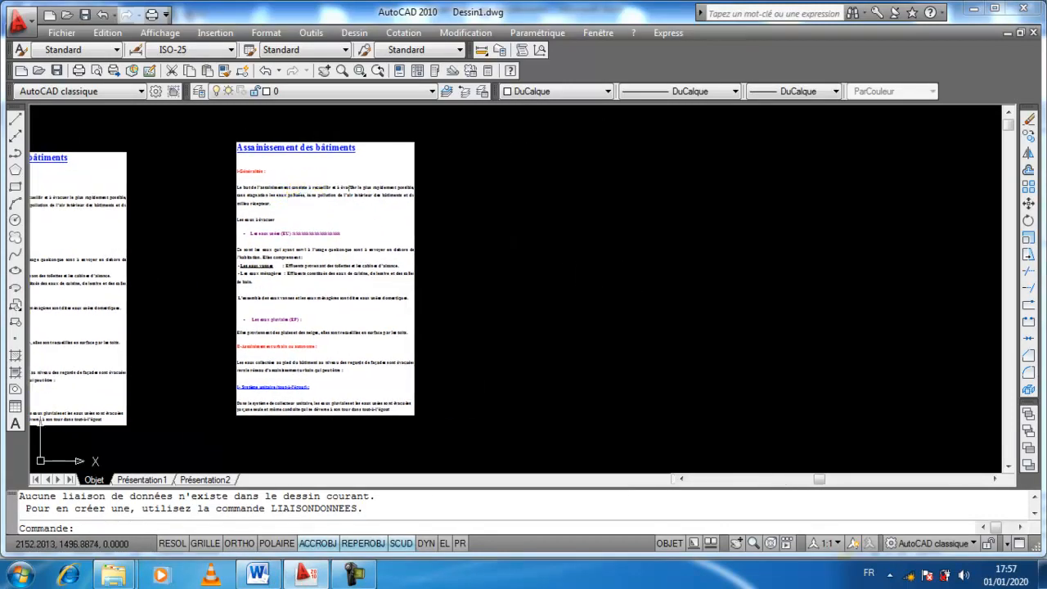
pyautogui.scroll(3, 312, 181)
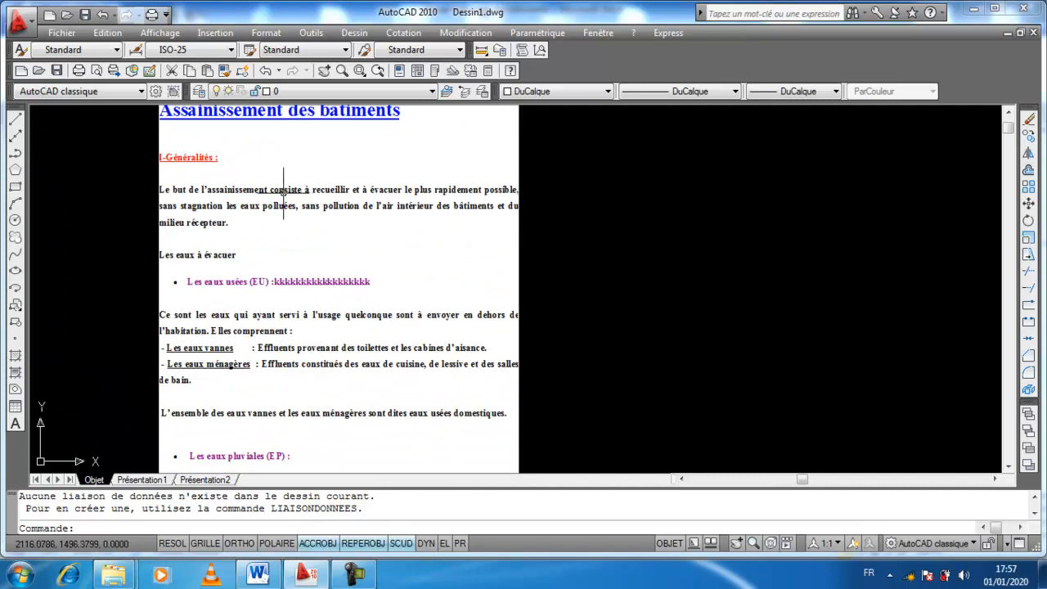
pyautogui.click(120, 34)
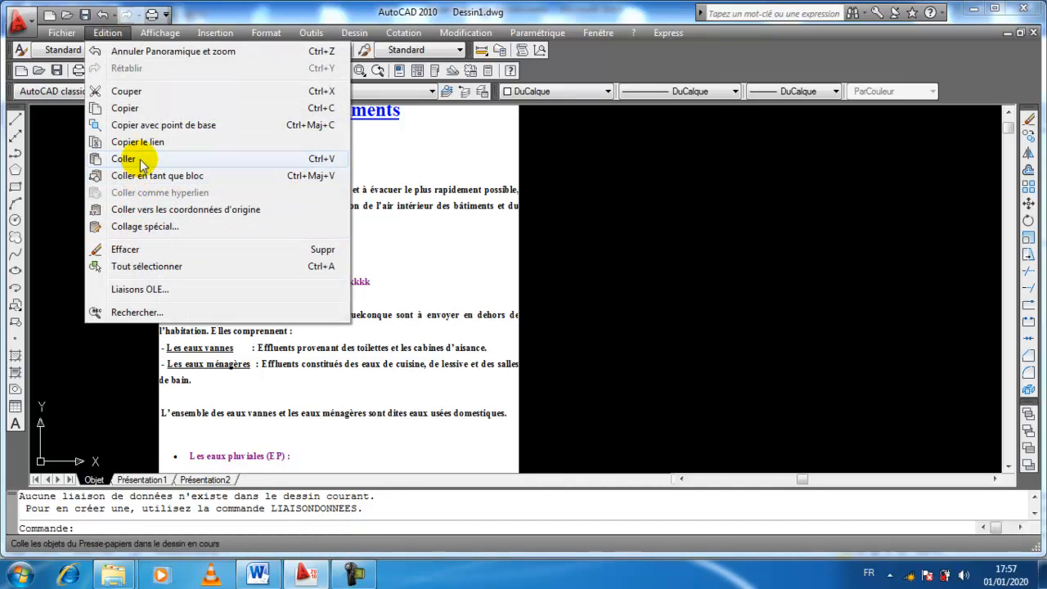
pyautogui.click(162, 226)
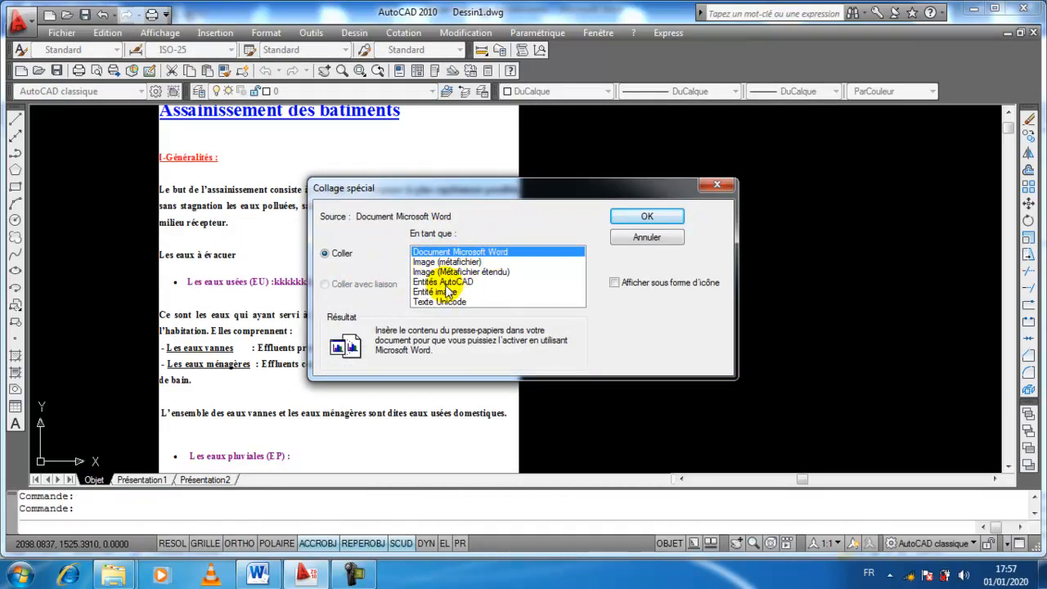
pyautogui.click(434, 283)
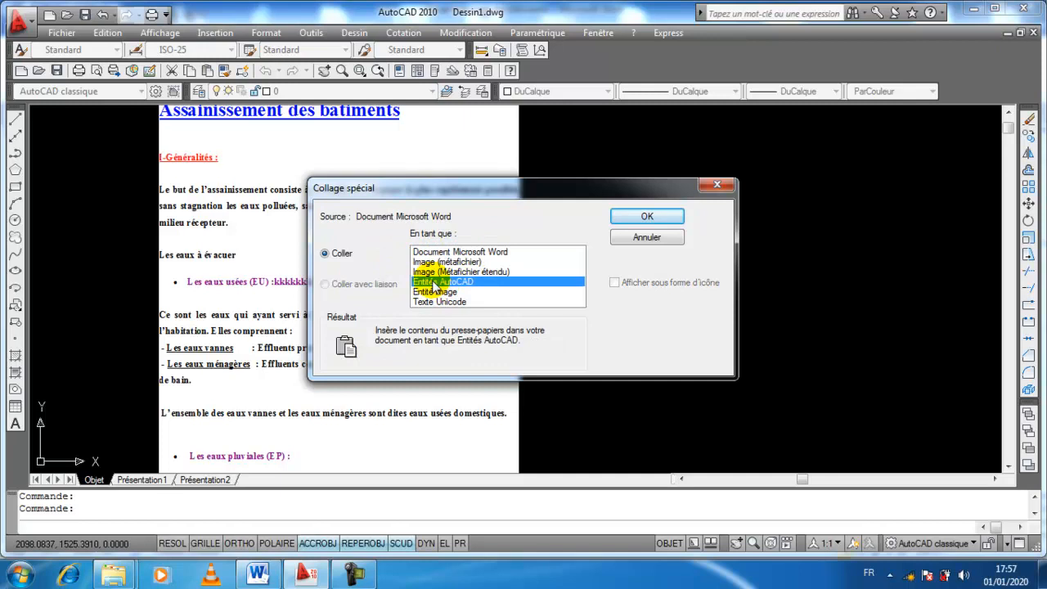
pyautogui.click(631, 223)
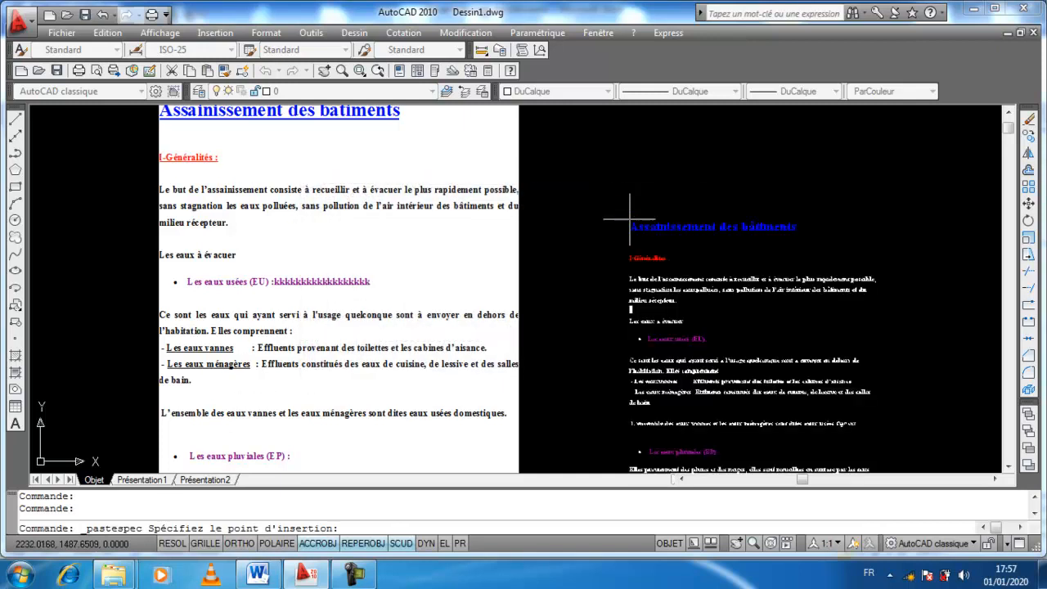
pyautogui.scroll(-2, 612, 132)
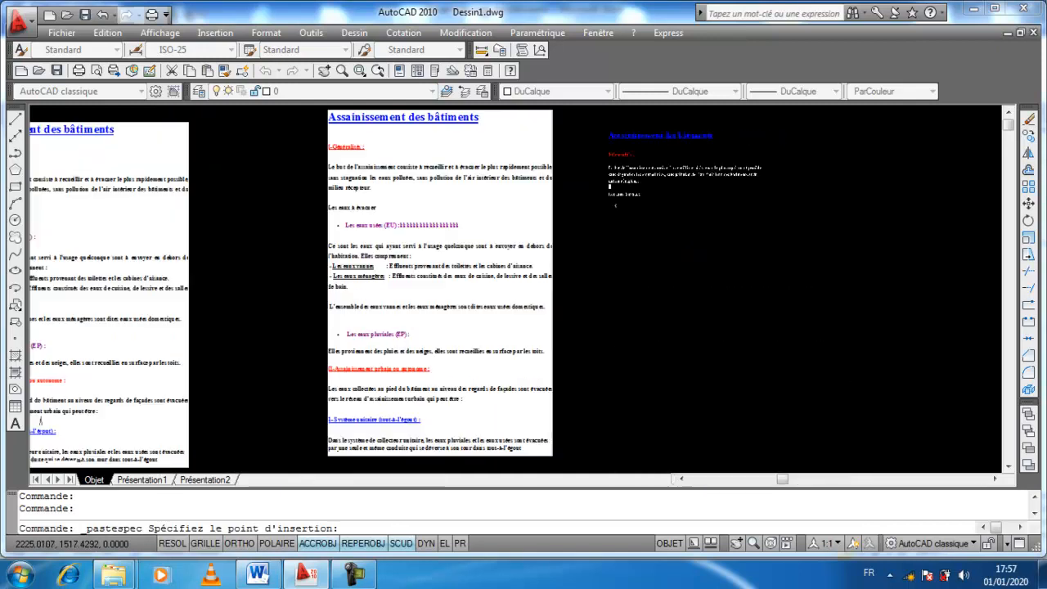
pyautogui.click(576, 135)
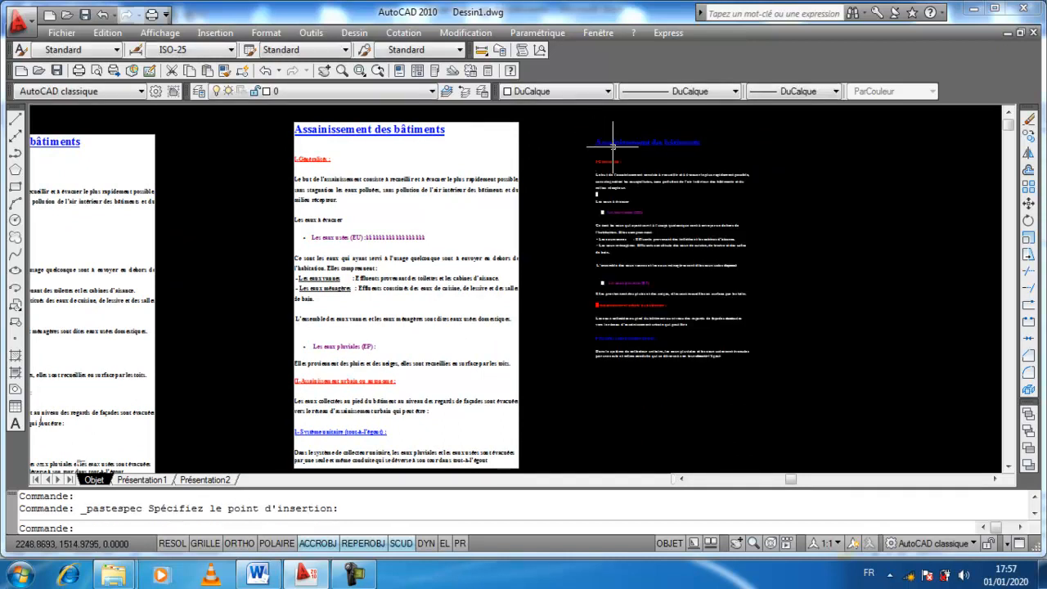
# Step: Edit the red "I-Généralités :" heading of the pasted AutoCAD text so that it reads "I-Généralitgggg"
pyautogui.scroll(2, 650, 162)
pyautogui.moveTo(650, 162); pyautogui.dragTo(602, 164, button='middle')
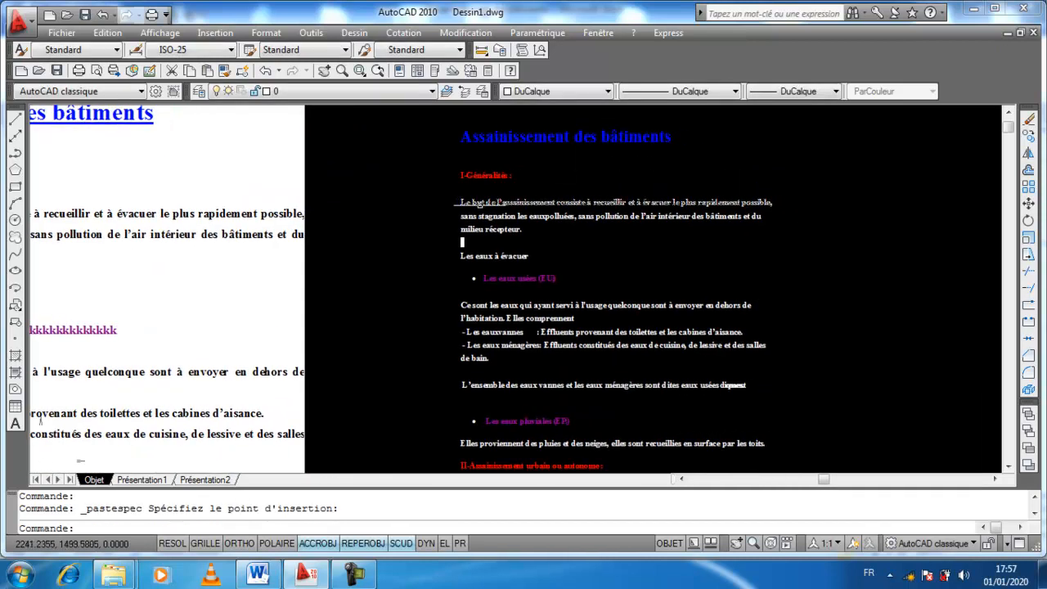
pyautogui.scroll(3, 547, 202)
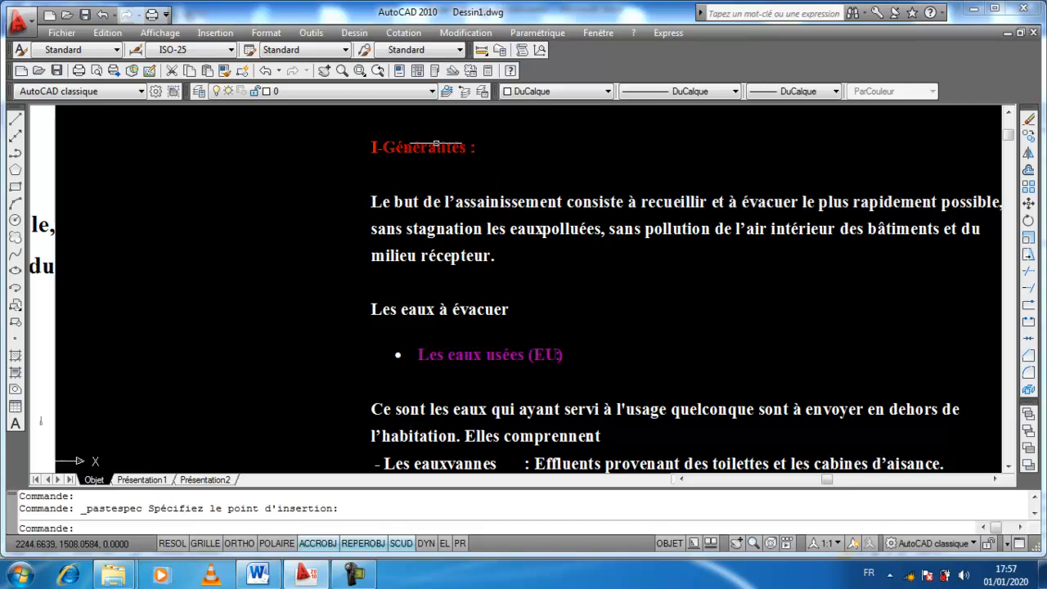
pyautogui.doubleClick(435, 144)
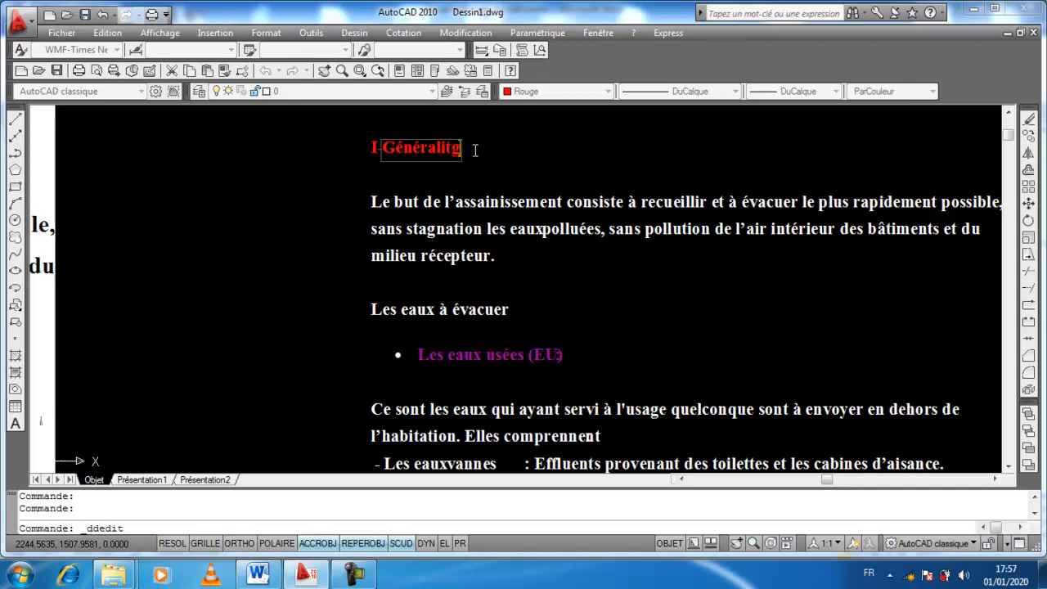
pyautogui.click(505, 156)
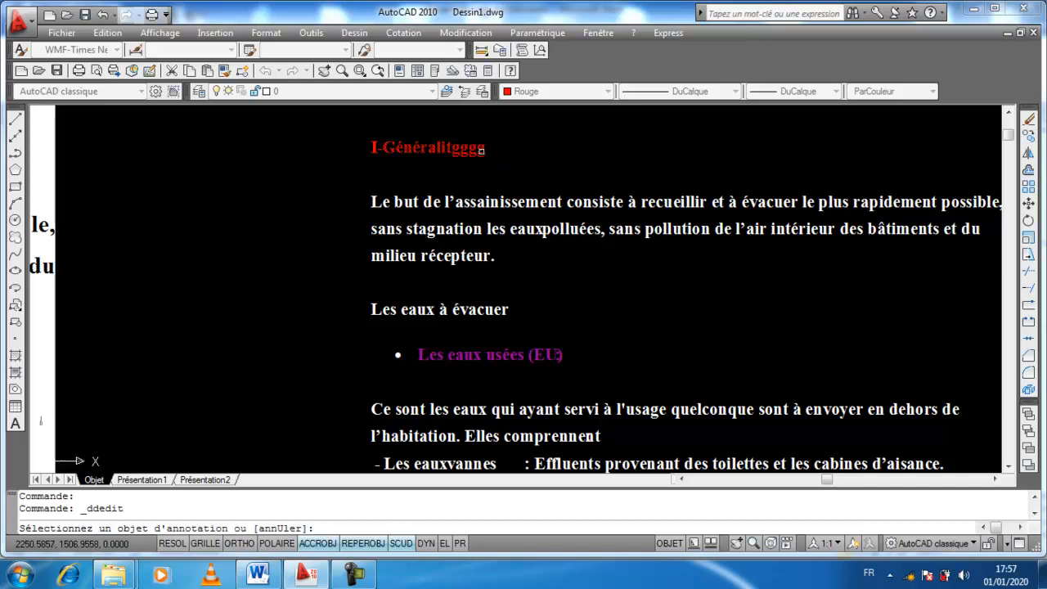
pyautogui.doubleClick(478, 202)
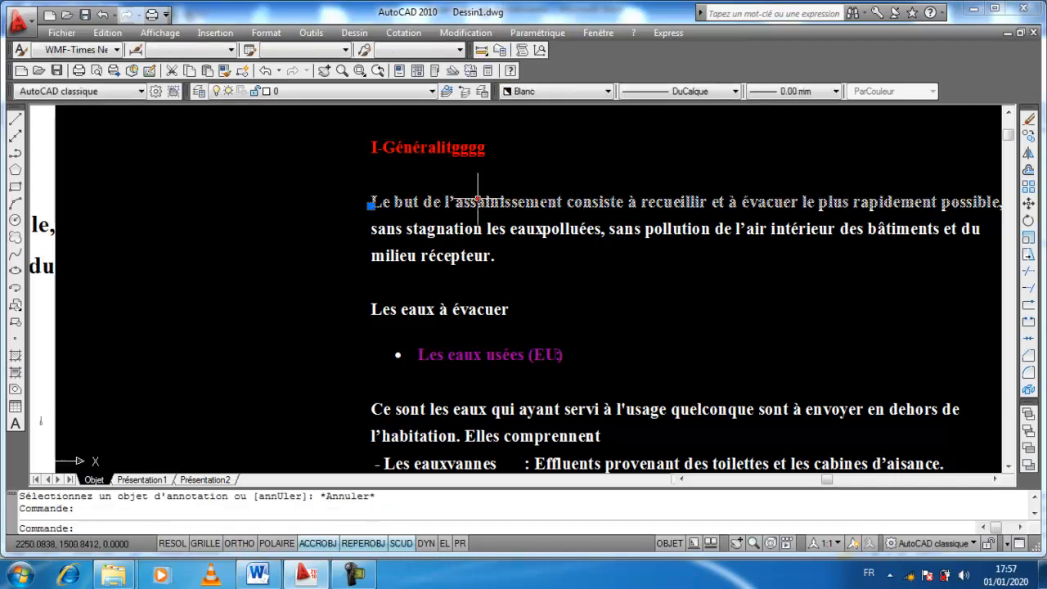
pyautogui.click(656, 160)
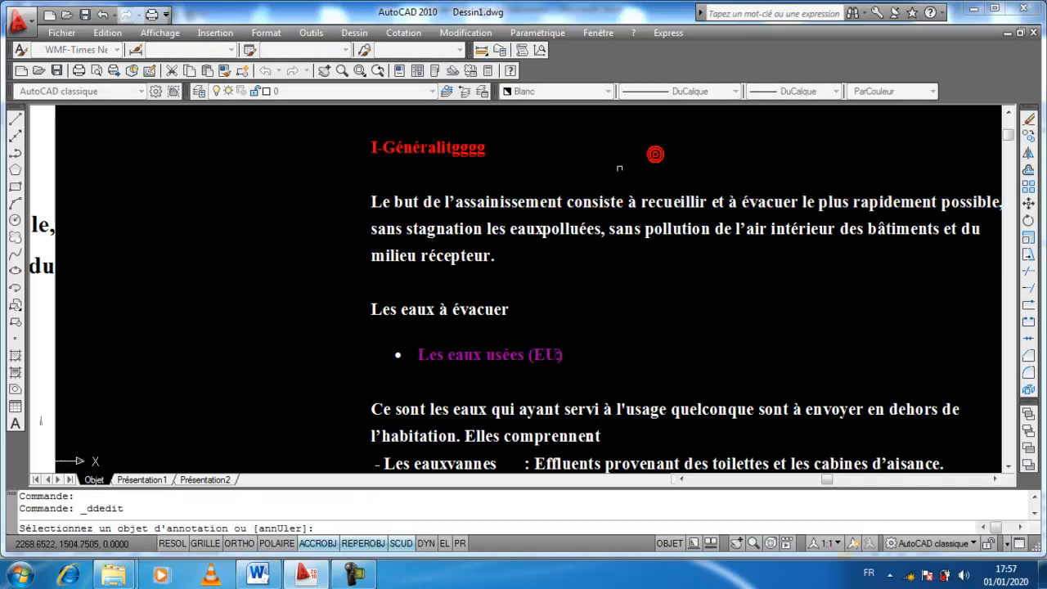
pyautogui.press('Escape')
pyautogui.scroll(-2, 552, 204)
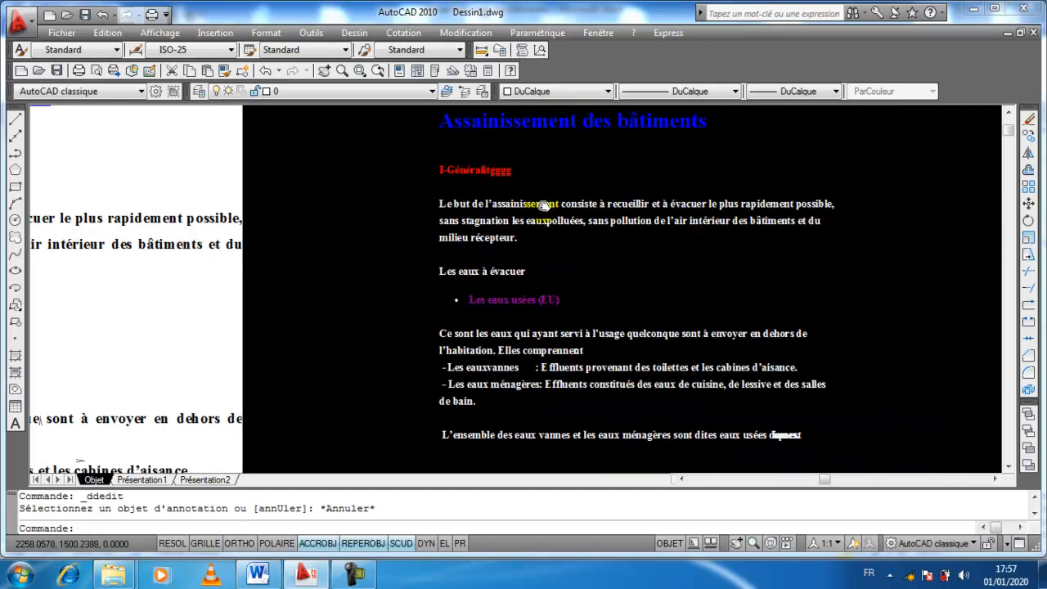
pyautogui.scroll(-4, 490, 187)
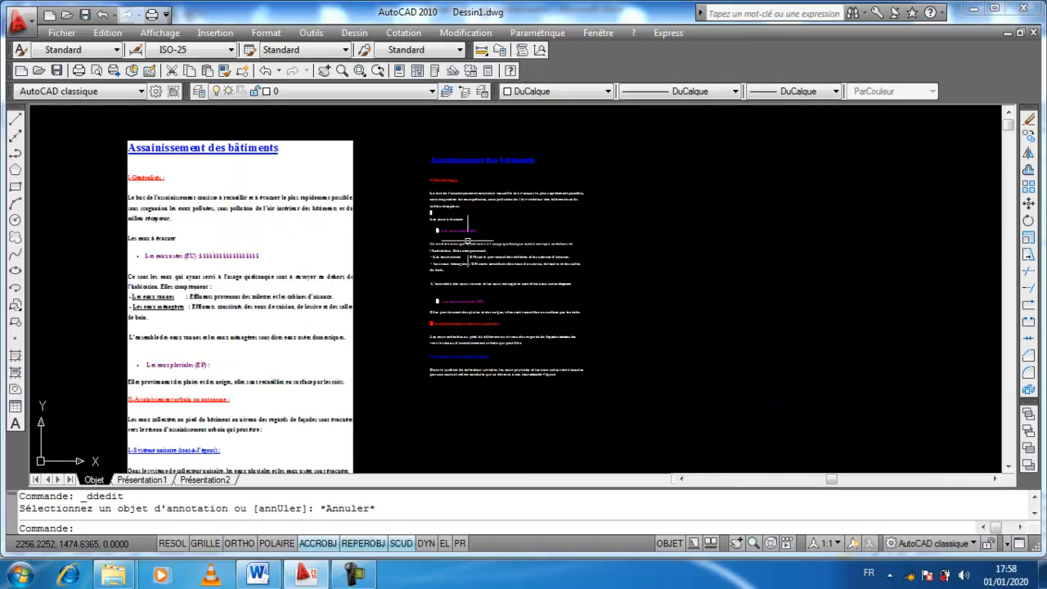
pyautogui.scroll(5, 466, 241)
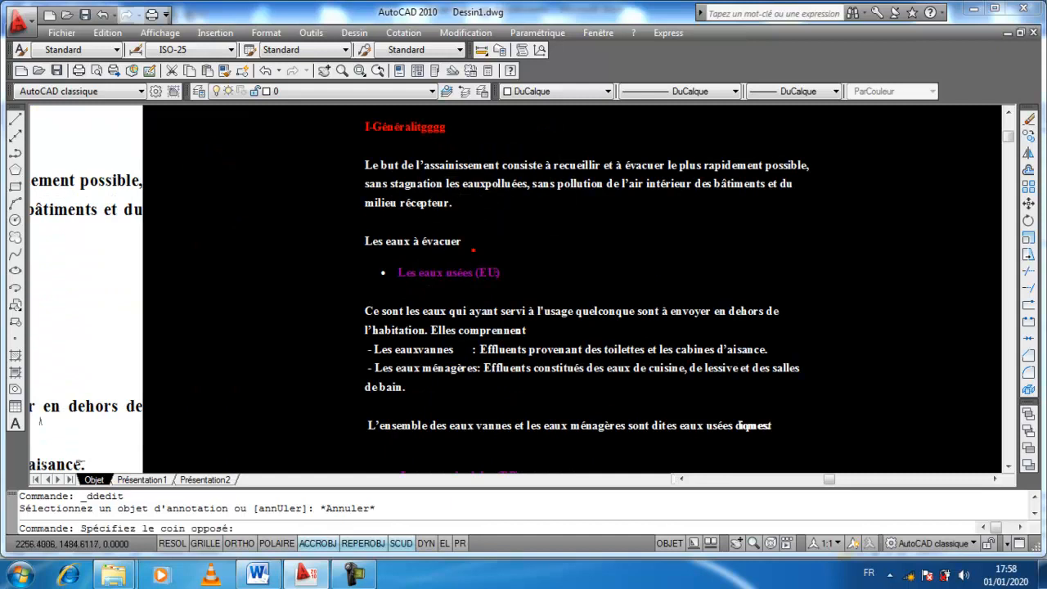
pyautogui.click(473, 248)
pyautogui.press('Escape')
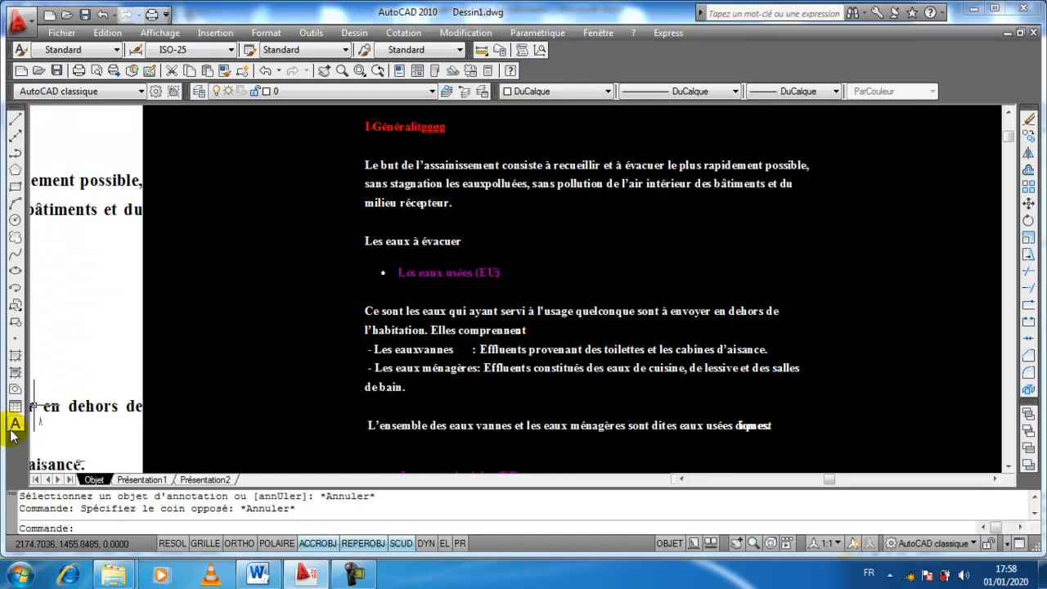
# Step: Open a multiline text box between the linked document and the pasted text to view its formatting options, and close it empty
pyautogui.click(14, 427)
pyautogui.click(188, 298)
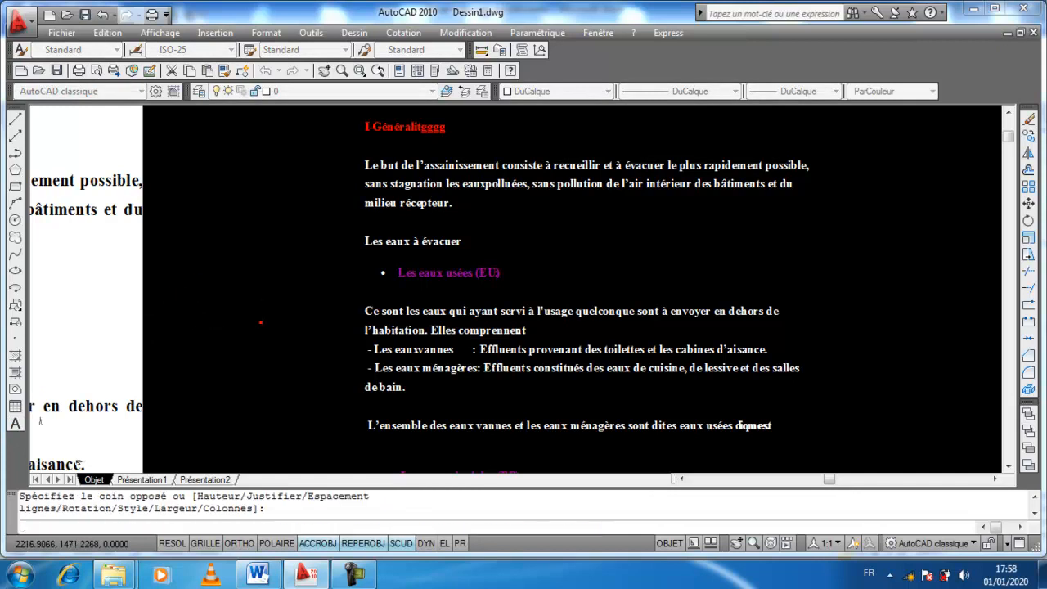
pyautogui.click(260, 321)
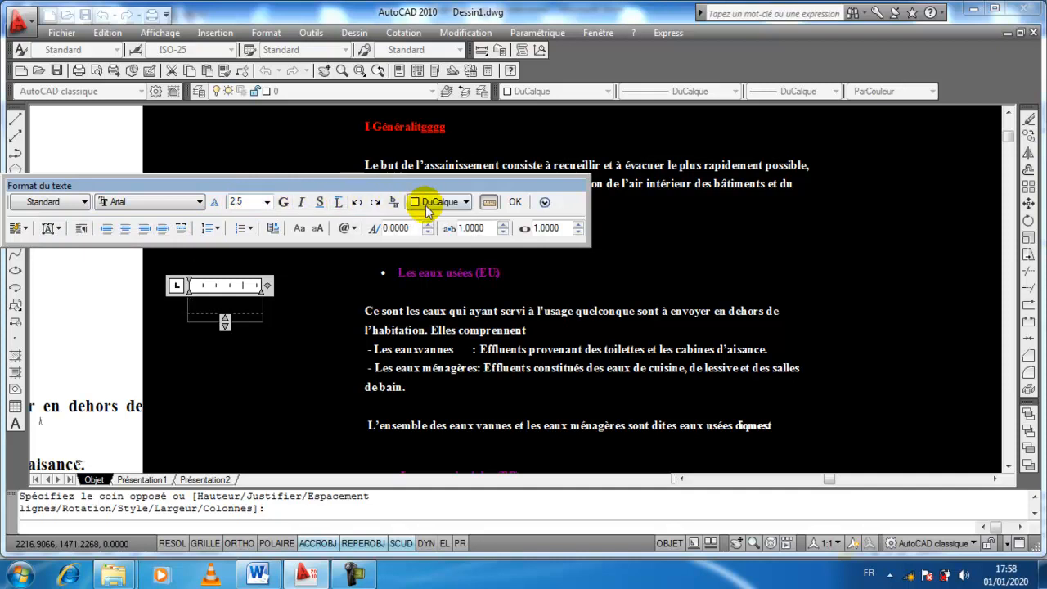
pyautogui.click(515, 202)
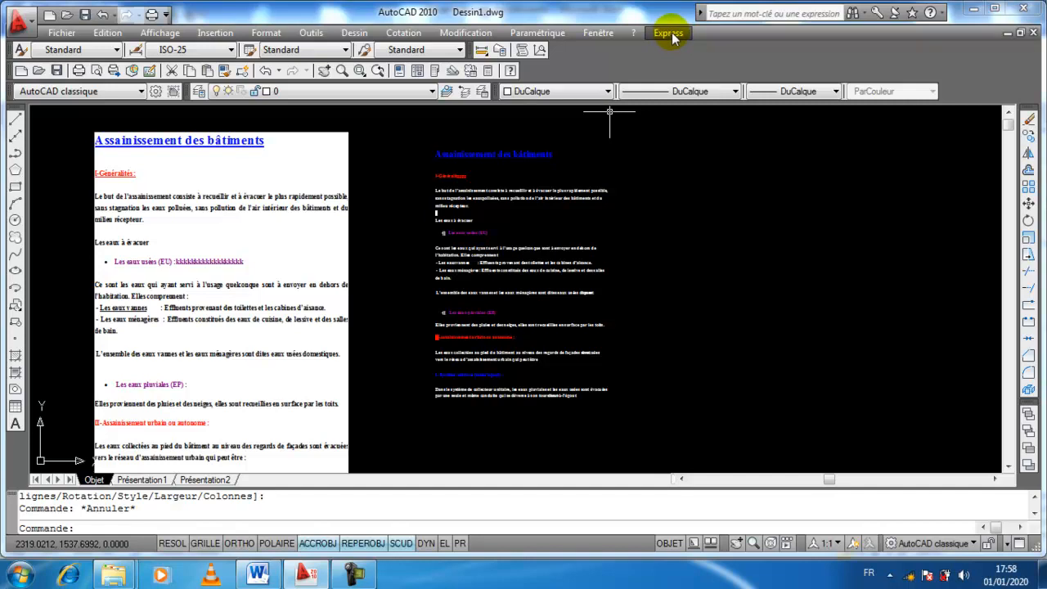
# Step: Convert the pasted text lines from "Le but de l'assainissement" through "Les eaux à évacuer" into one Mtext object with Convert Text to Mtext
pyautogui.click(672, 33)
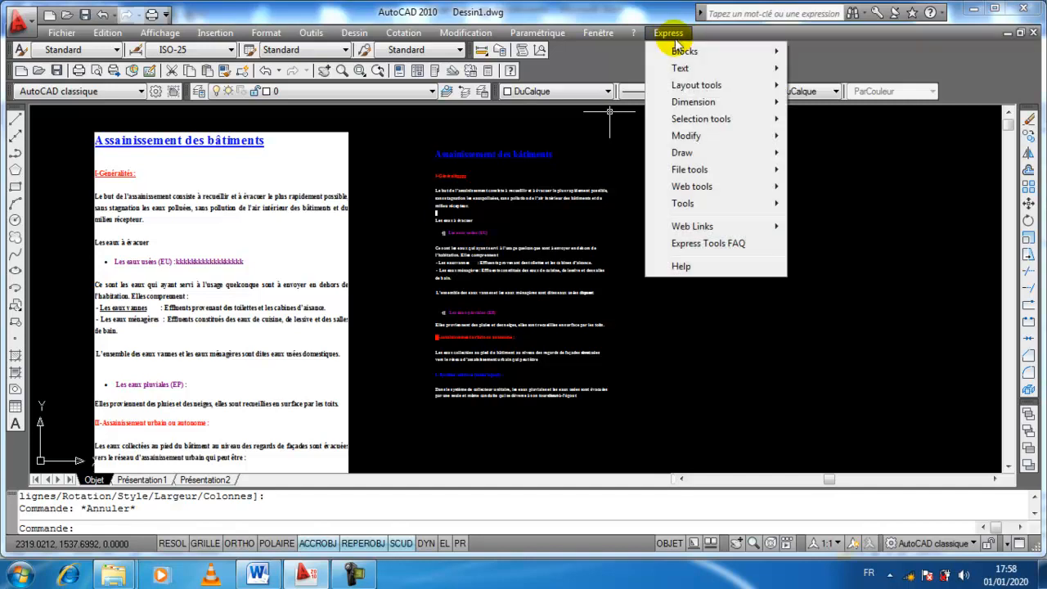
pyautogui.moveTo(685, 70)
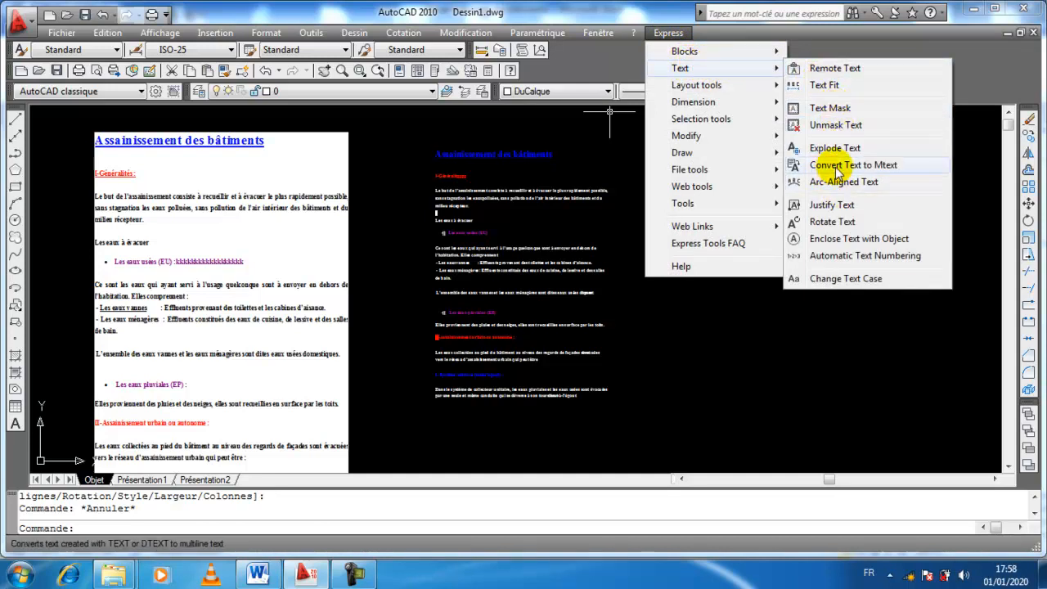
pyautogui.click(884, 169)
pyautogui.scroll(2, 484, 212)
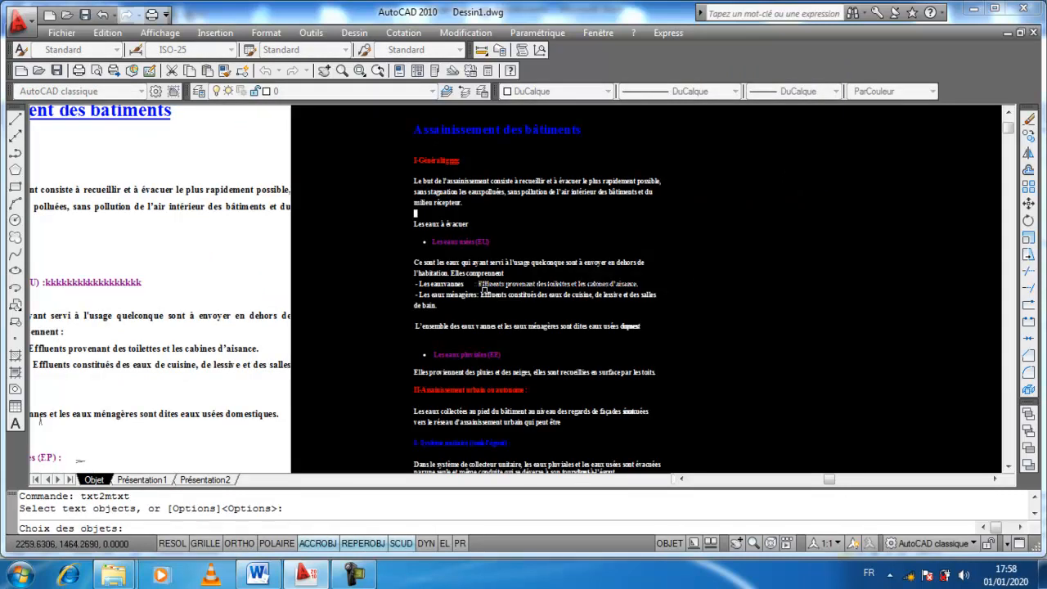
pyautogui.scroll(3, 442, 190)
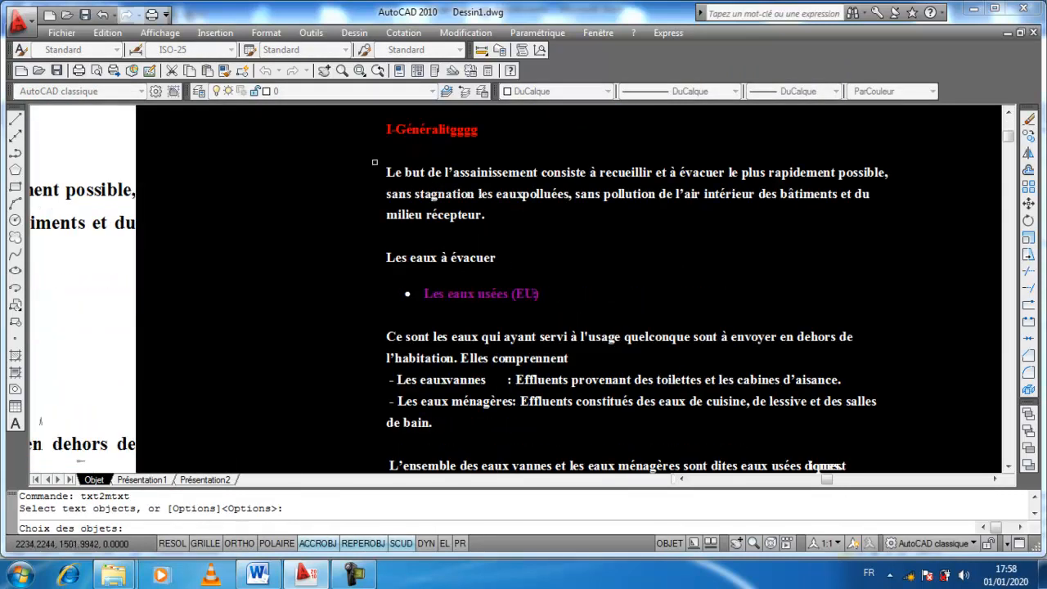
pyautogui.click(374, 162)
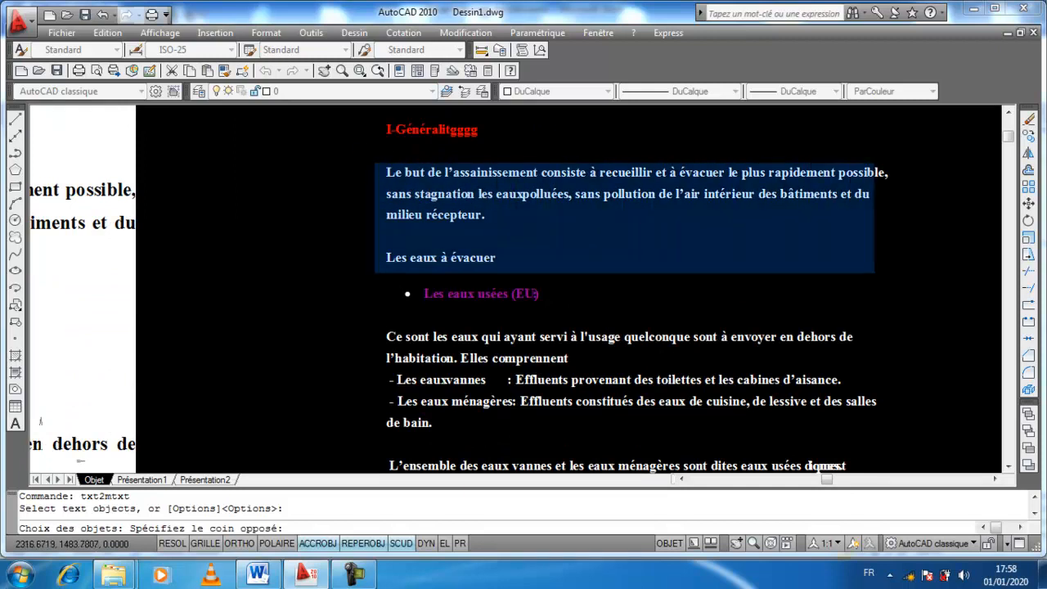
pyautogui.click(903, 269)
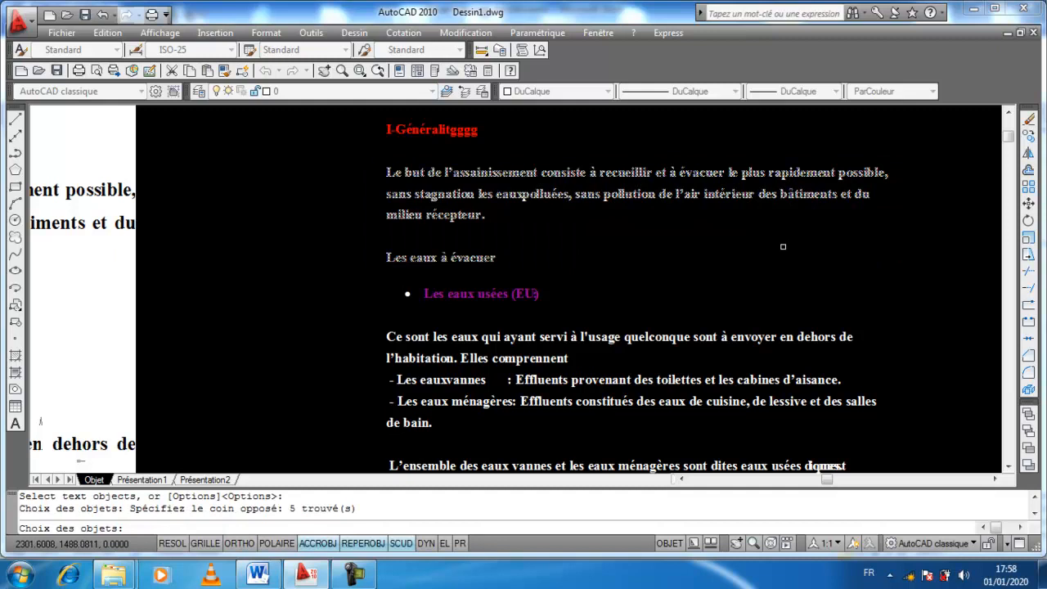
pyautogui.press('Return')
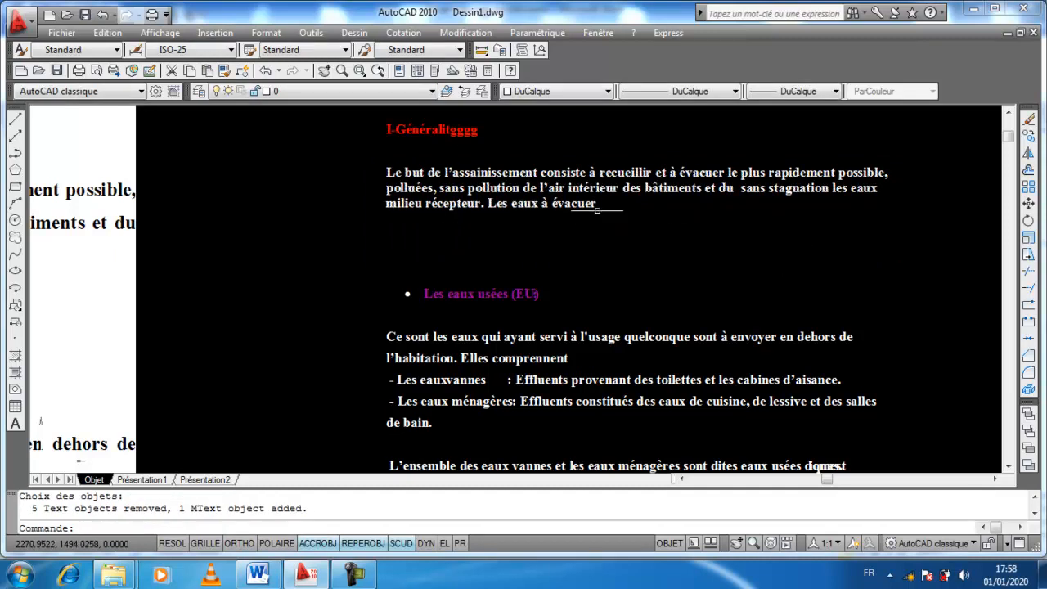
# Step: Open the converted "Le but de l'assainissement" paragraph for editing and change all its text to the timesout font
pyautogui.doubleClick(489, 187)
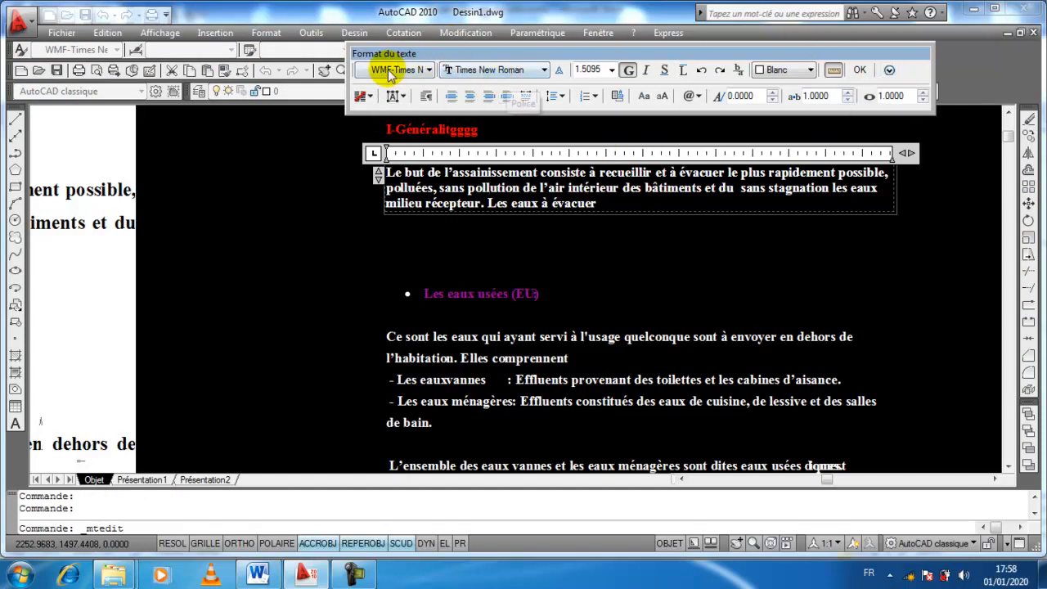
pyautogui.moveTo(606, 201); pyautogui.dragTo(386, 173)
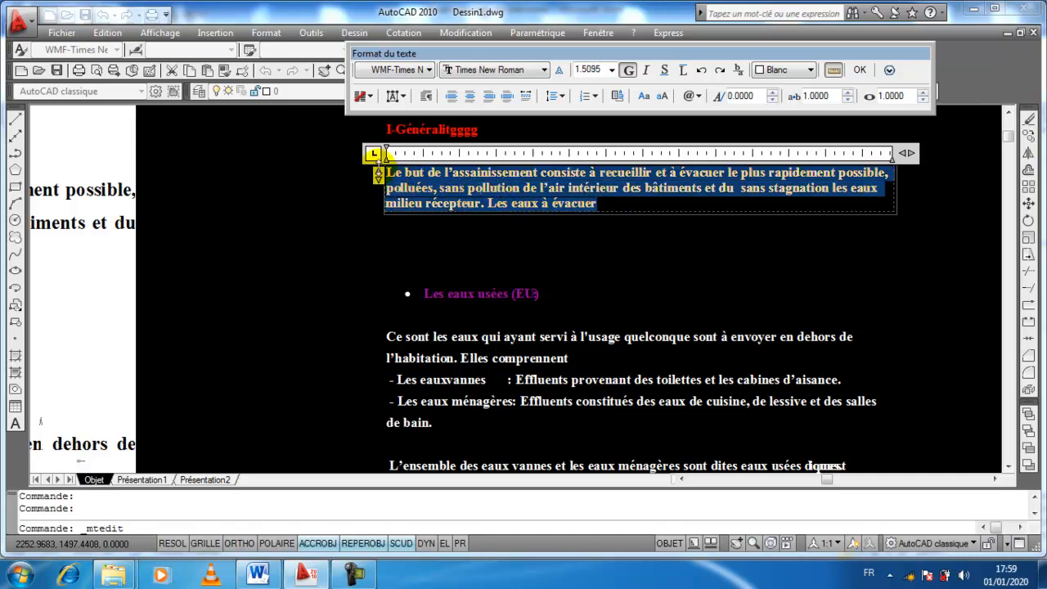
pyautogui.click(493, 70)
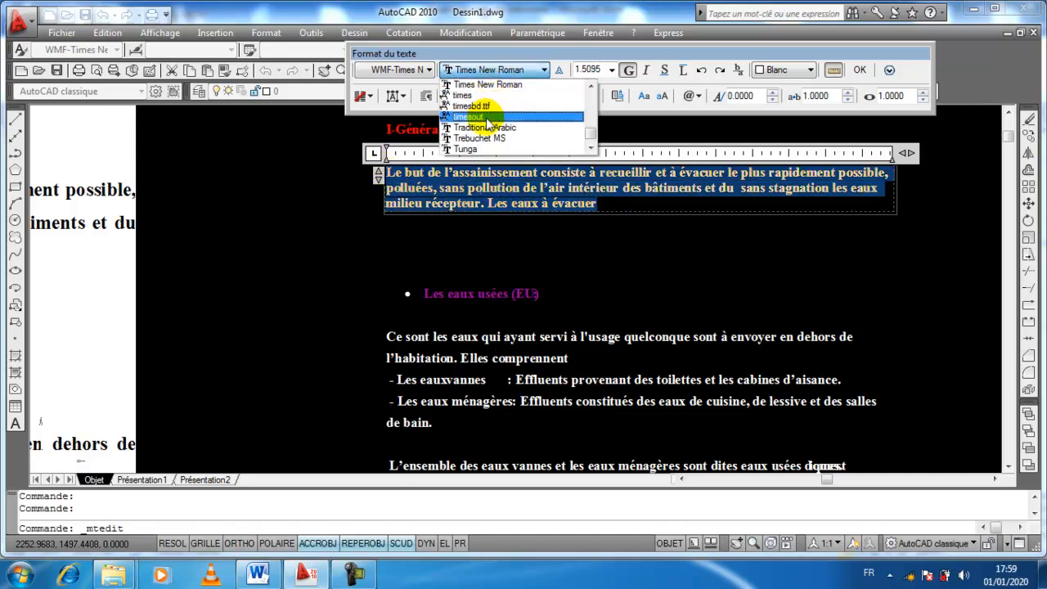
pyautogui.click(485, 118)
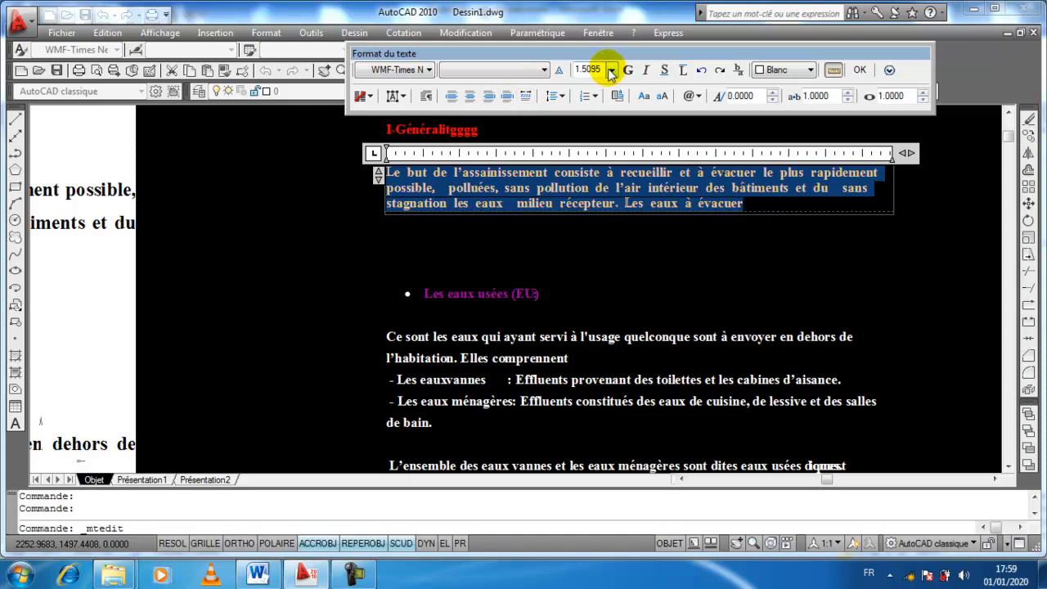
# Step: Try a text height of 3 on the selected paragraph and settle on a height of 2
pyautogui.moveTo(601, 68); pyautogui.dragTo(542, 70)
pyautogui.write('3')
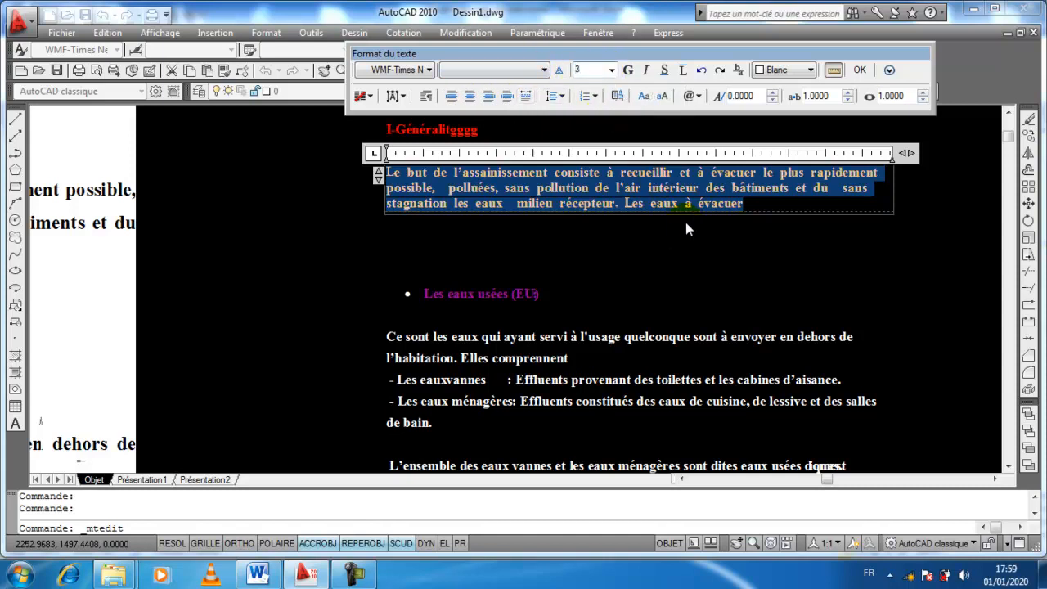
pyautogui.press('Return')
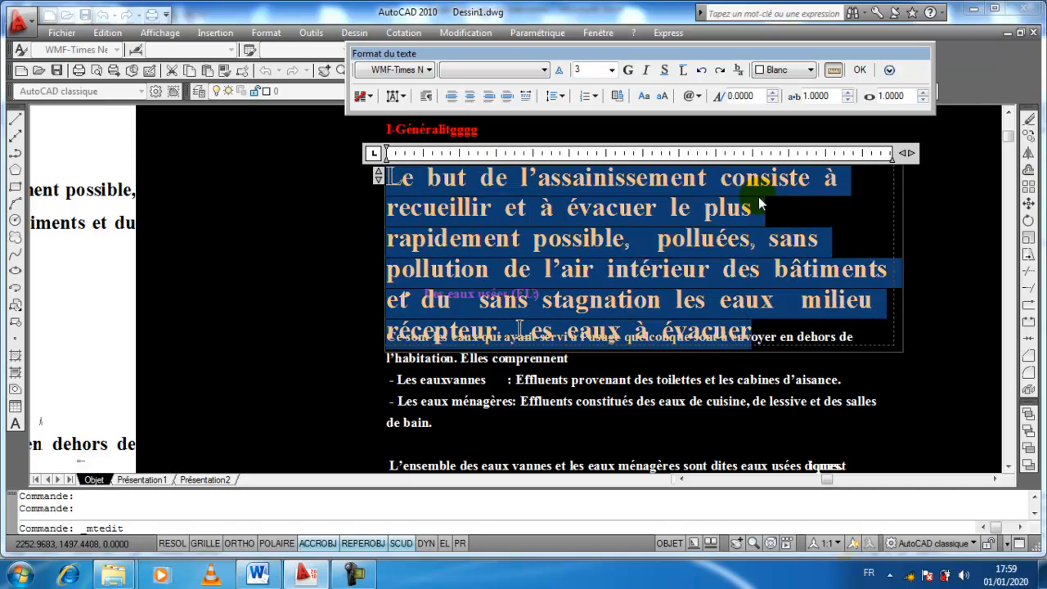
pyautogui.click(589, 70)
pyautogui.write('2')
pyautogui.press('Return')
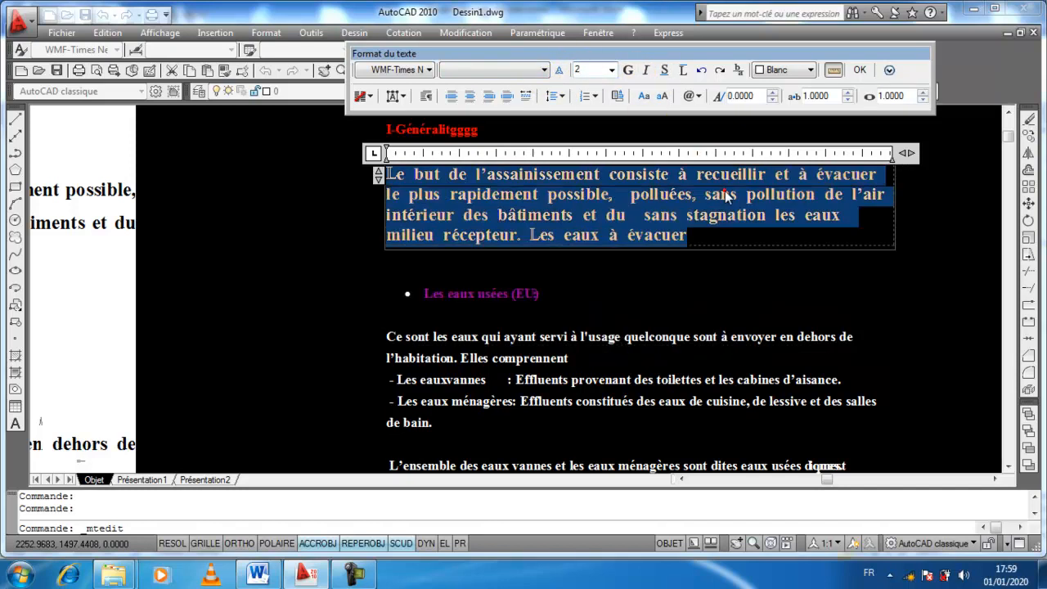
# Step: Color the selected paragraph text Rouge and finish editing it
pyautogui.click(793, 70)
pyautogui.click(794, 111)
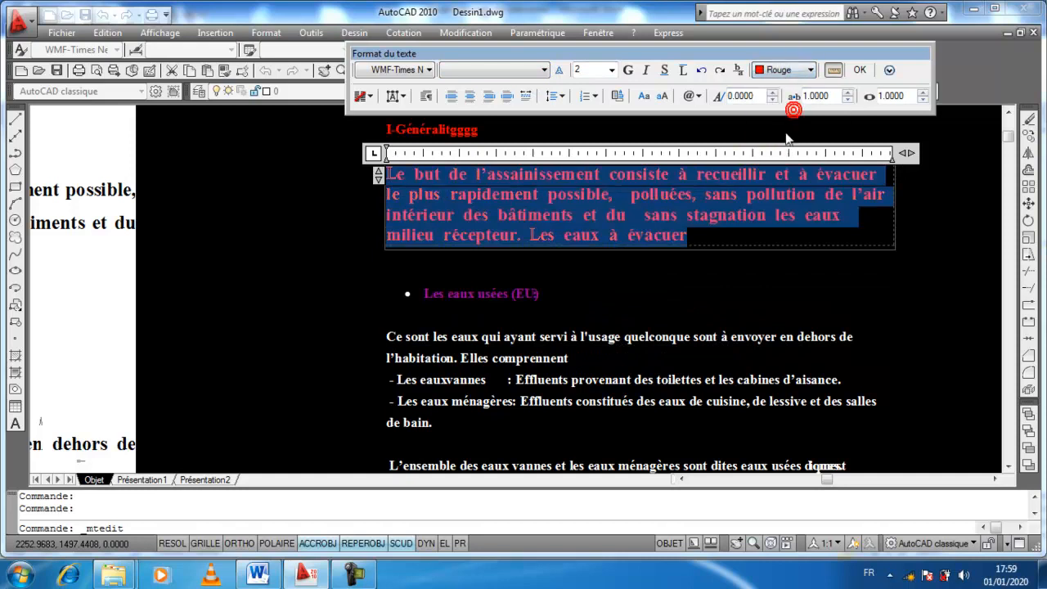
pyautogui.click(856, 71)
# Step: Convert the pasted lines from "Les eaux usées (EU)" through "L'ensemble des eaux vannes" into one Mtext object with Convert Text to Mtext
pyautogui.scroll(-5, 620, 268)
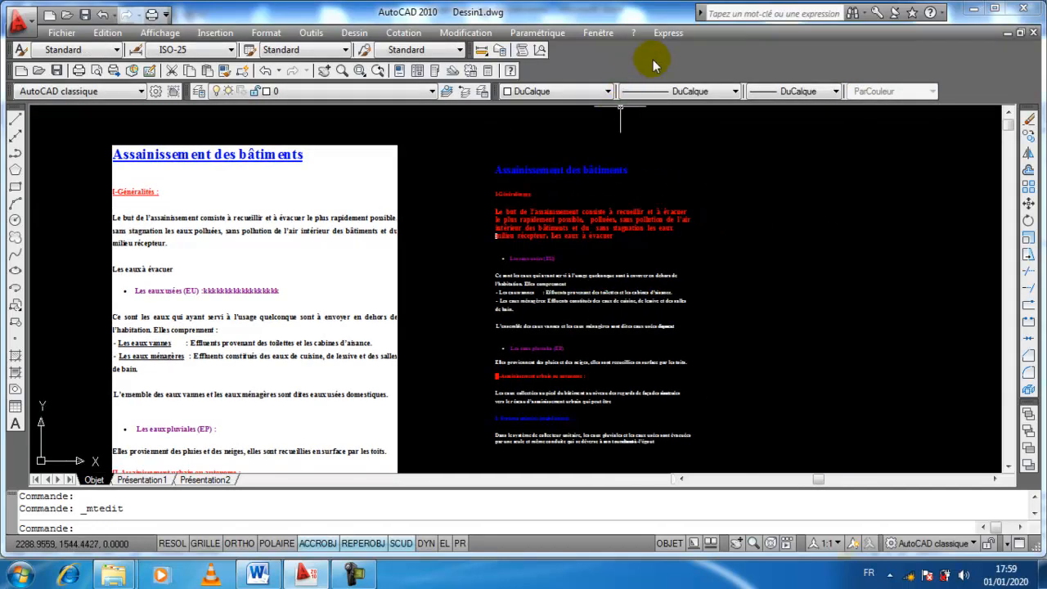
pyautogui.click(668, 32)
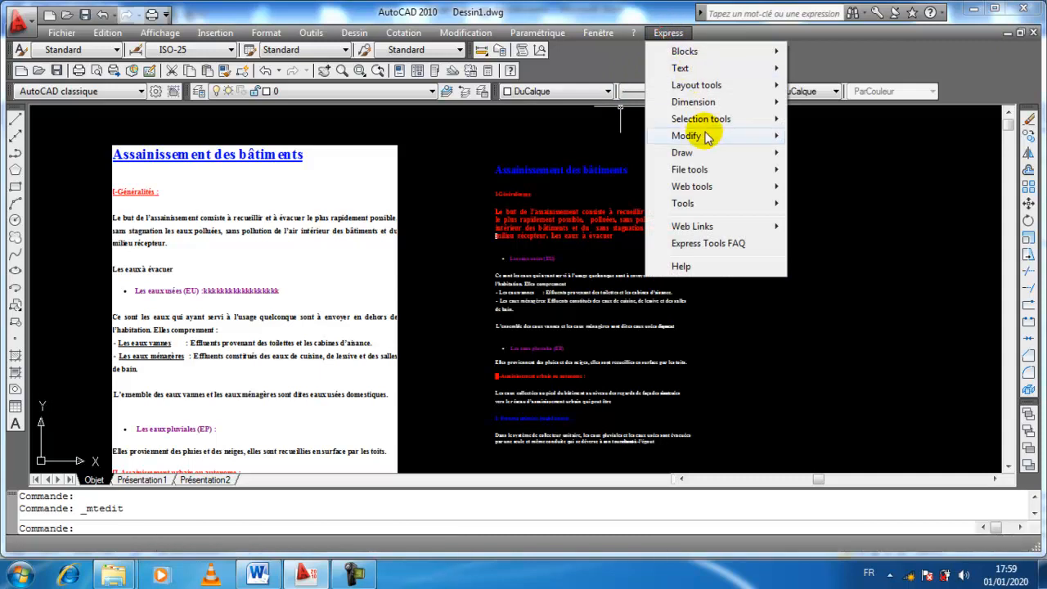
pyautogui.moveTo(736, 124)
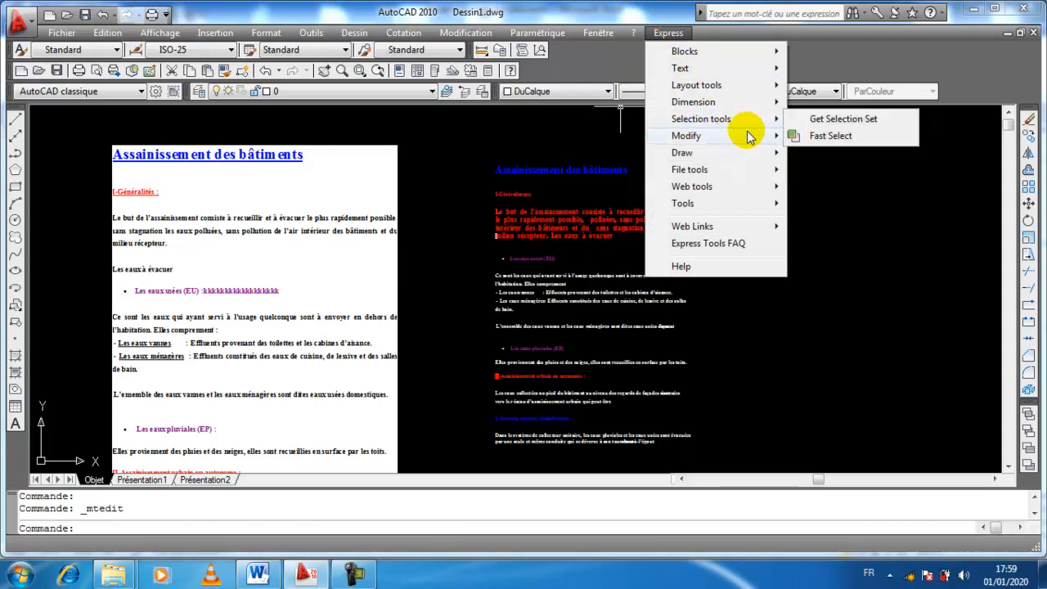
pyautogui.moveTo(740, 70)
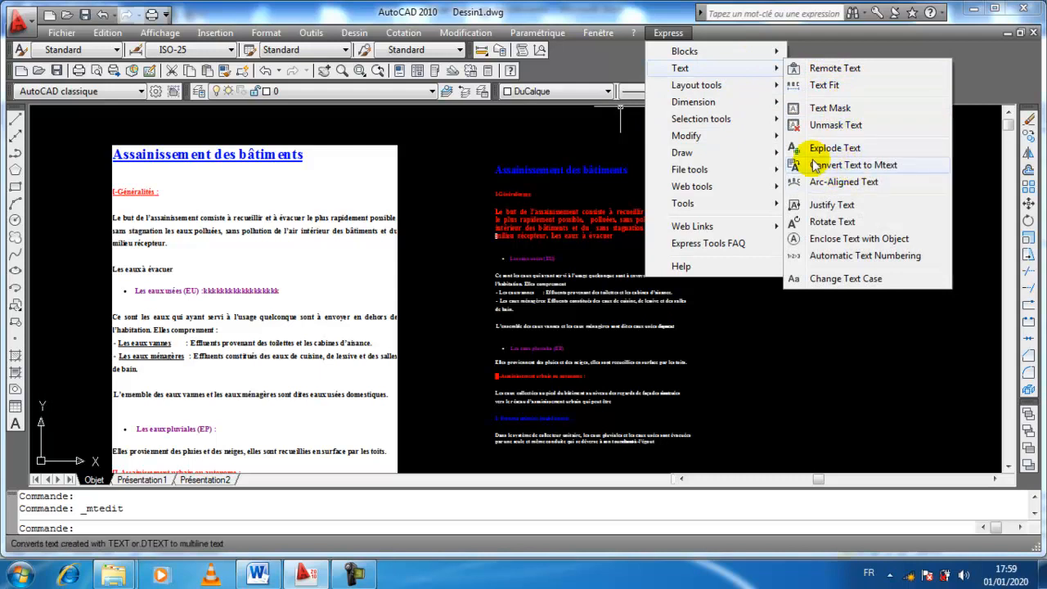
pyautogui.click(886, 170)
pyautogui.scroll(3, 626, 275)
pyautogui.scroll(-4, 520, 276)
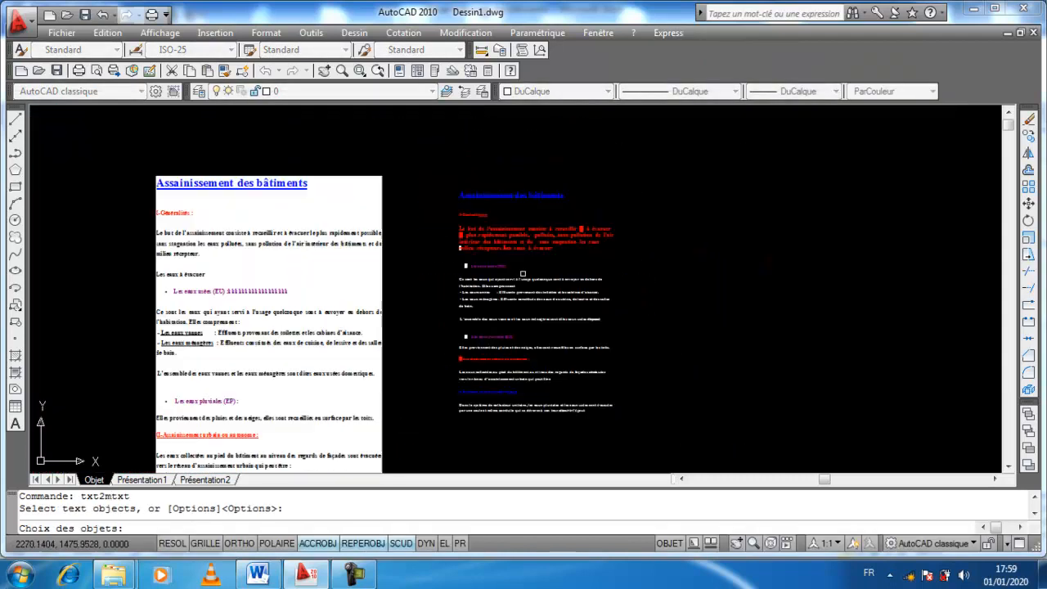
pyautogui.scroll(3, 484, 279)
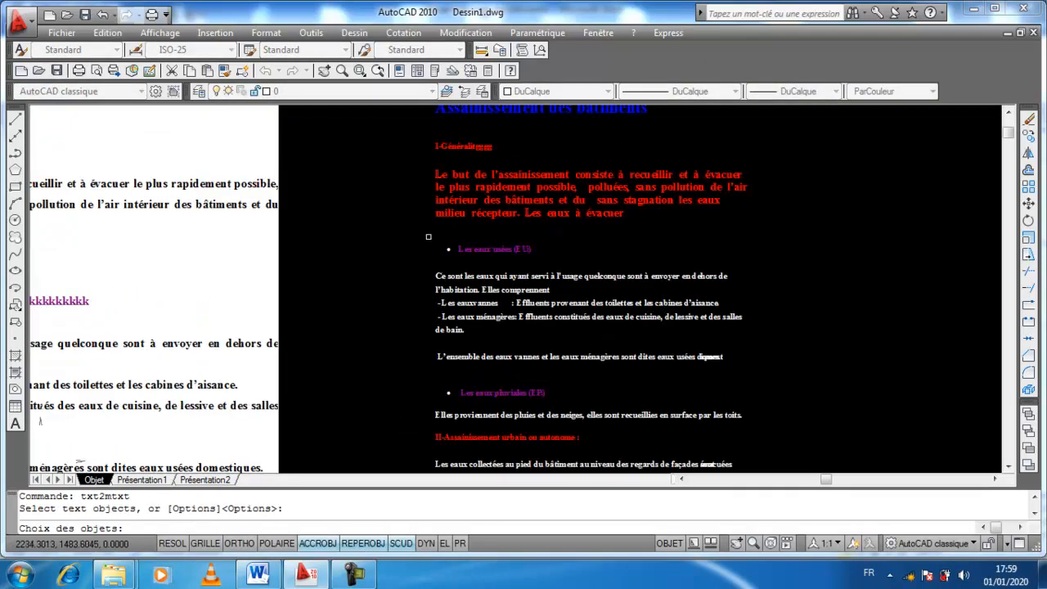
pyautogui.click(428, 237)
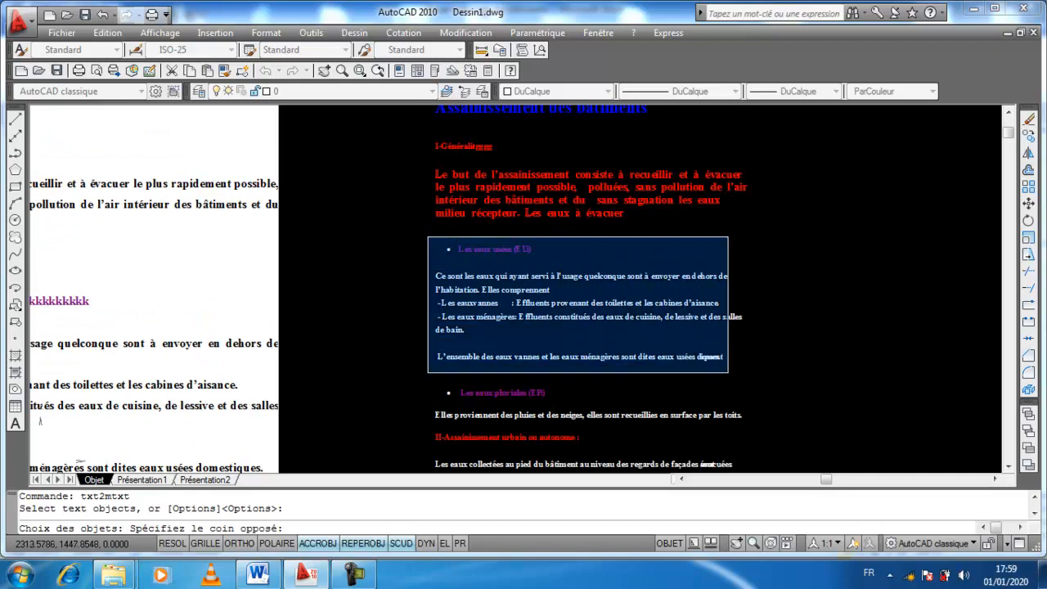
pyautogui.click(742, 373)
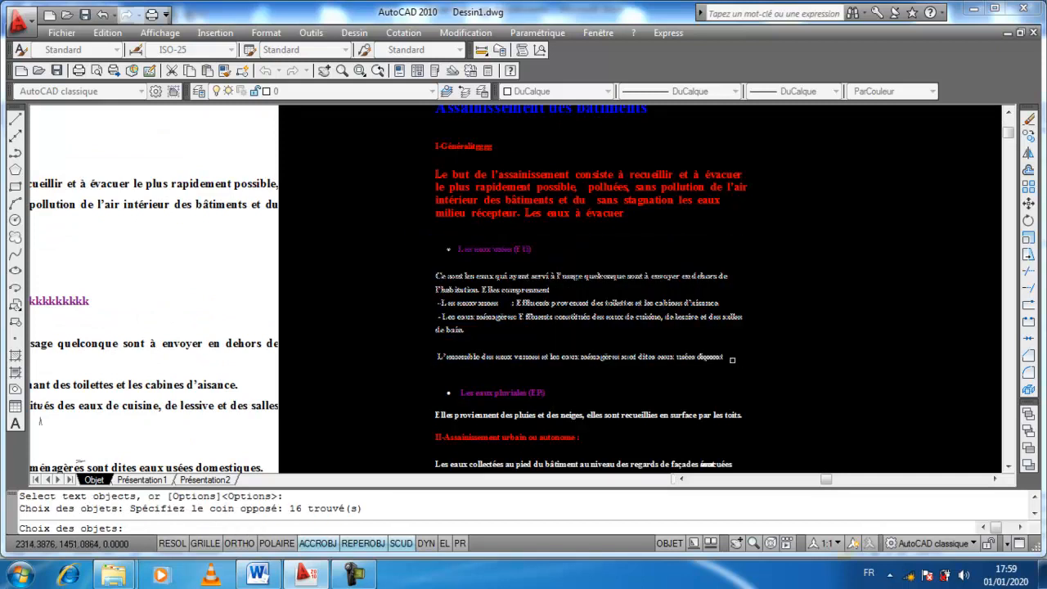
pyautogui.press('Return')
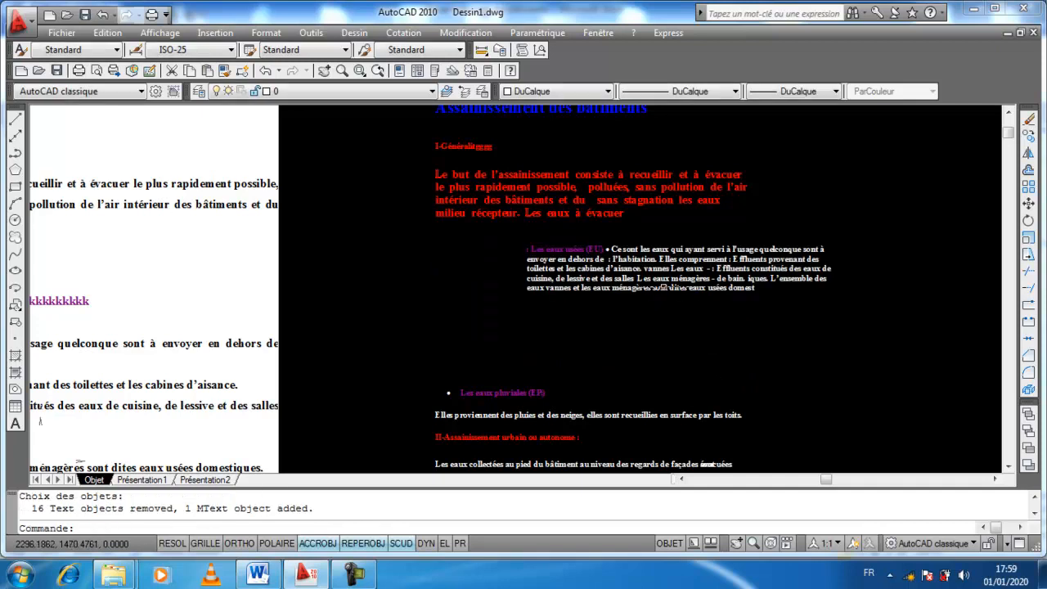
# Step: Open the converted "Les eaux usées (EU)" paragraph for editing, try another font on all its text, and underline it
pyautogui.scroll(1, 590, 254)
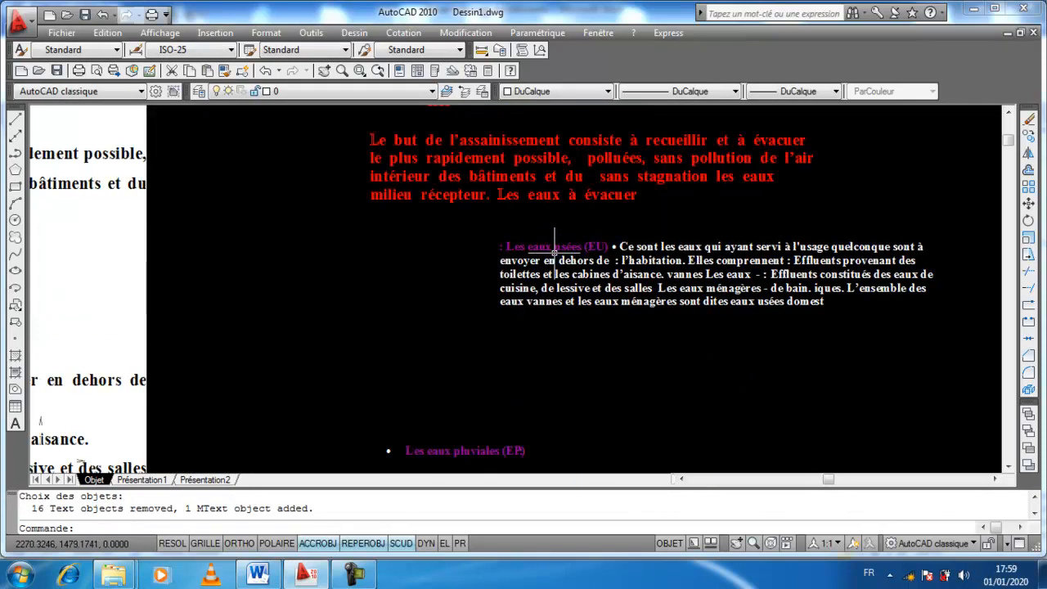
pyautogui.doubleClick(820, 304)
pyautogui.moveTo(834, 304); pyautogui.dragTo(493, 245)
pyautogui.click(567, 148)
pyautogui.scroll(-1, 573, 190)
pyautogui.scroll(1, 573, 188)
pyautogui.click(549, 162)
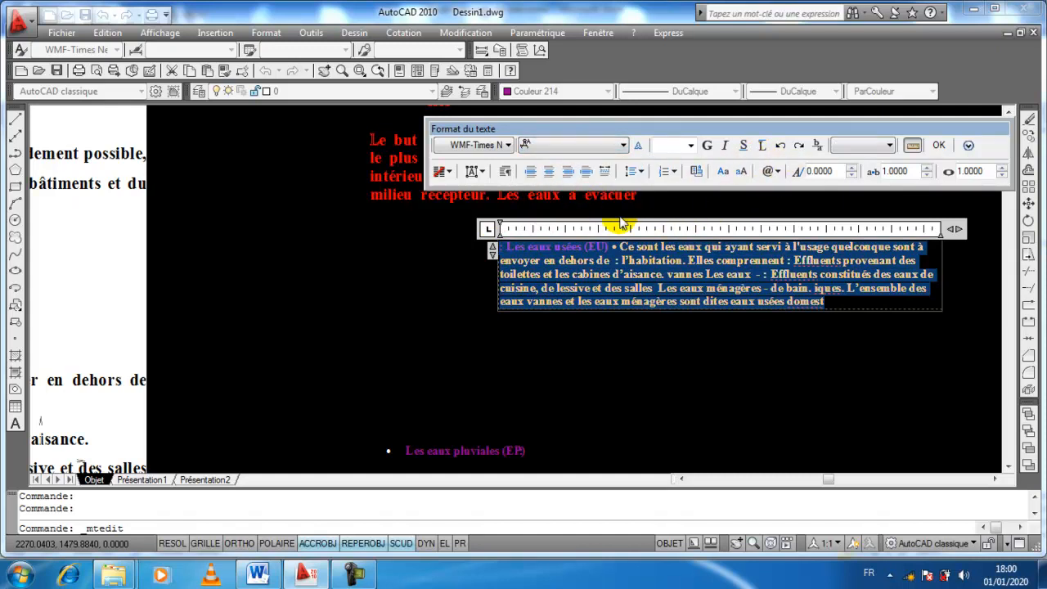
pyautogui.click(743, 145)
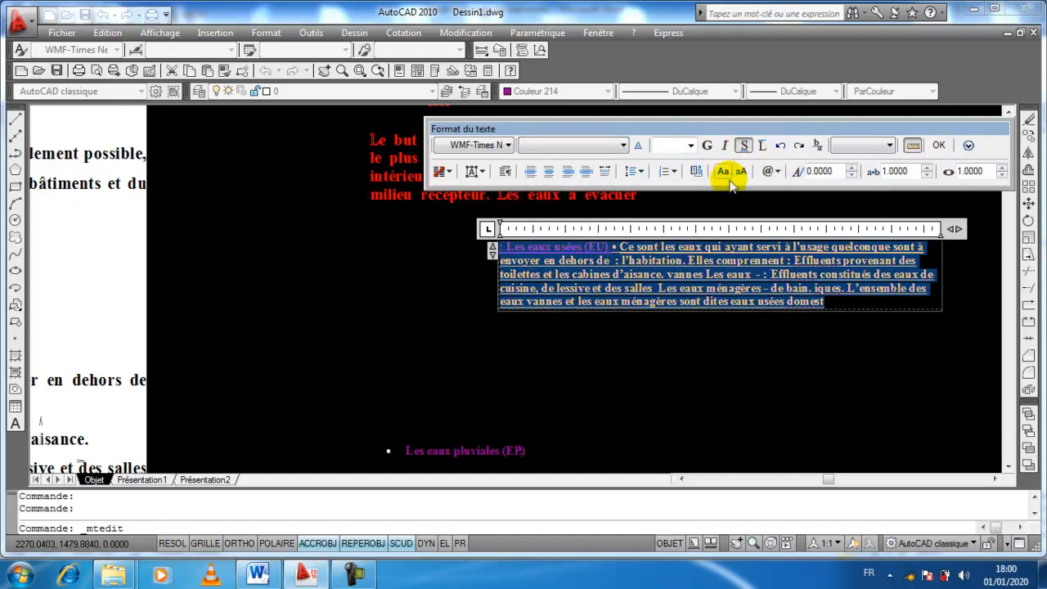
pyautogui.click(939, 145)
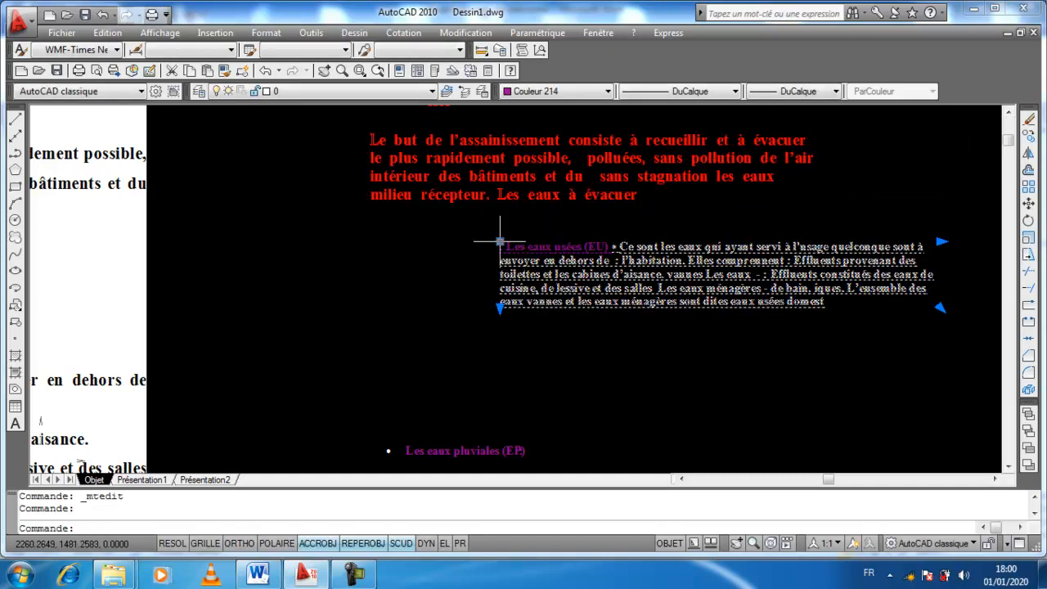
# Step: Move the underlined "Les eaux usées (EU)" paragraph horizontally to align its left edge with the red paragraph above
pyautogui.click(500, 242)
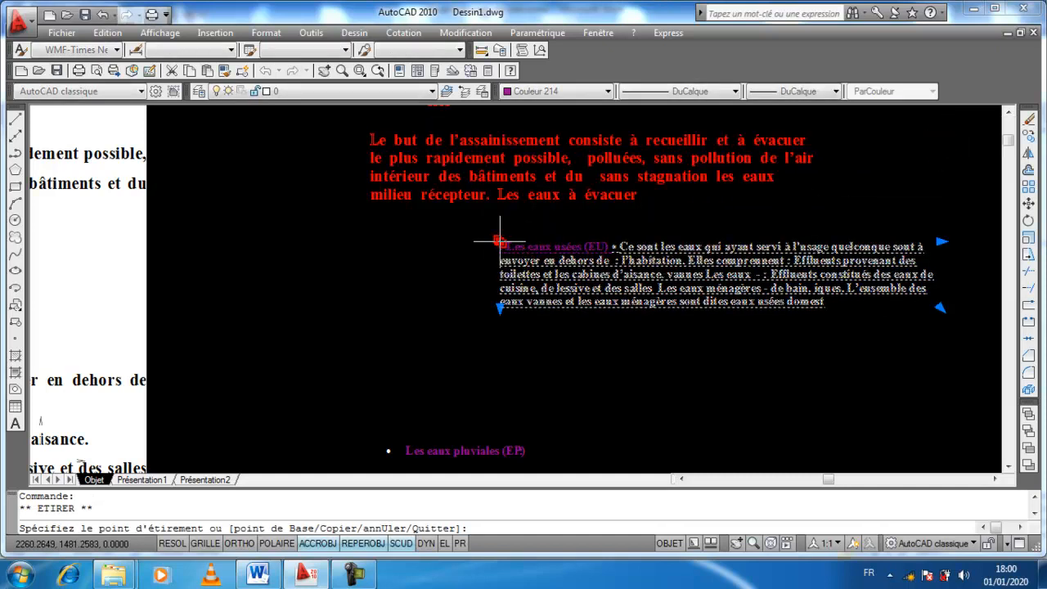
pyautogui.click(370, 241)
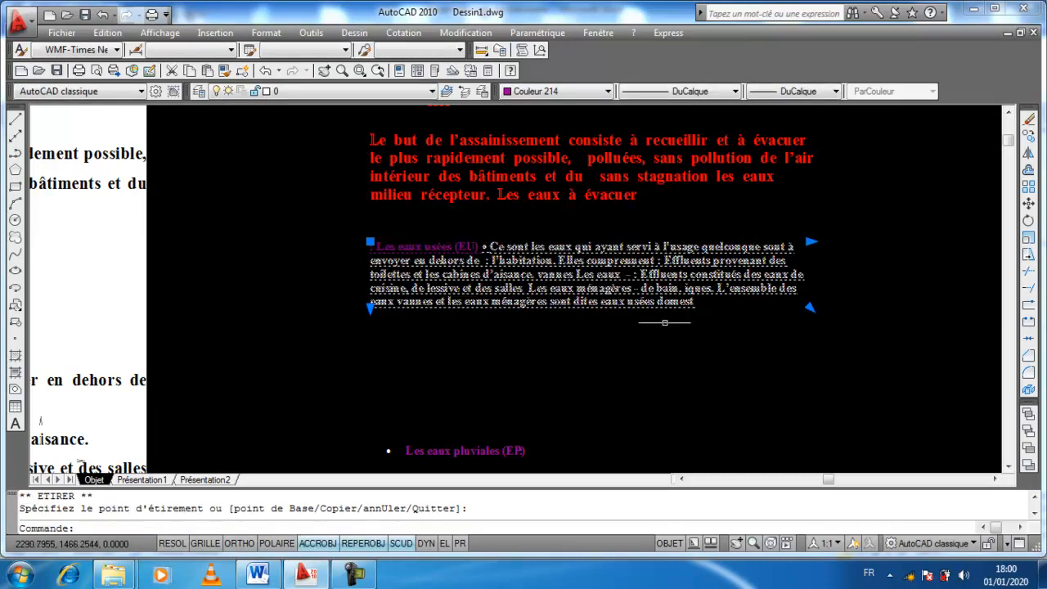
pyautogui.press('Escape')
# Step: Examine the formatted Mtext paragraphs alongside the inserted Word document copies in the drawing
pyautogui.scroll(-5, 646, 331)
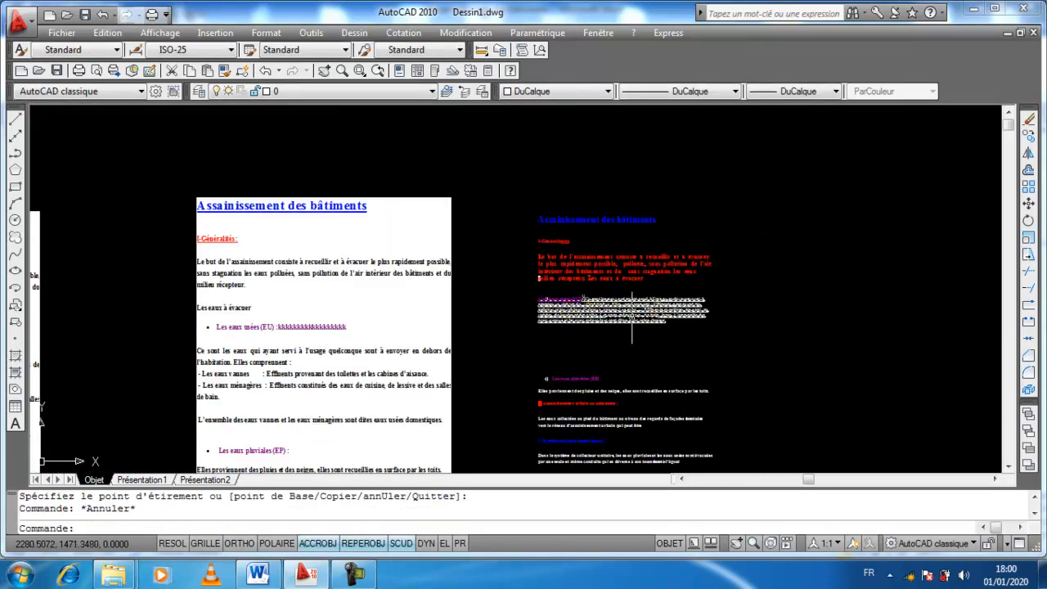
pyautogui.scroll(-2, 647, 328)
pyautogui.moveTo(732, 280); pyautogui.dragTo(773, 234, button='middle')
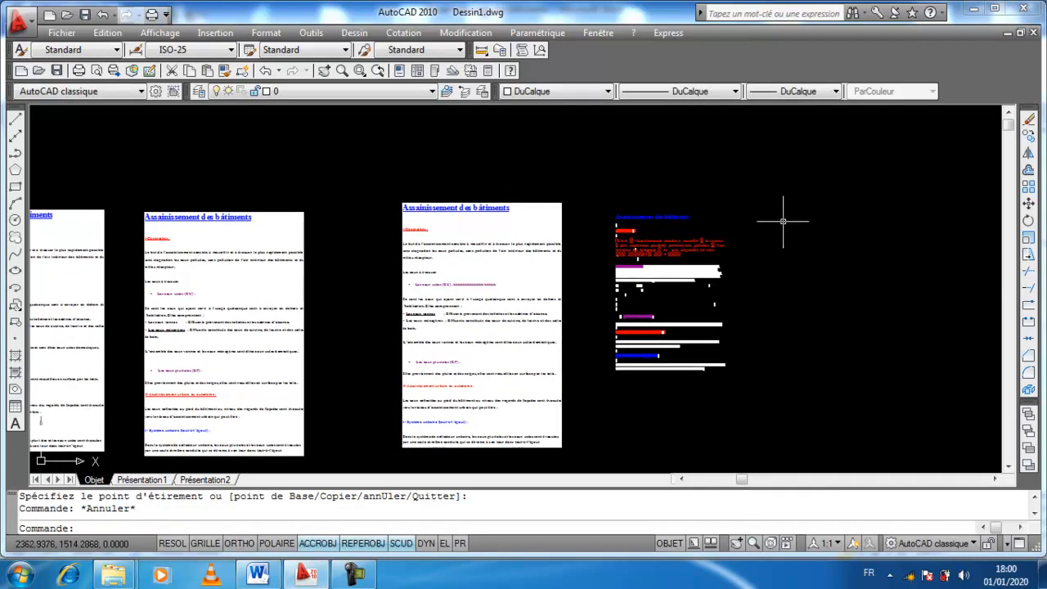
pyautogui.scroll(2, 698, 278)
pyautogui.scroll(2, 698, 278)
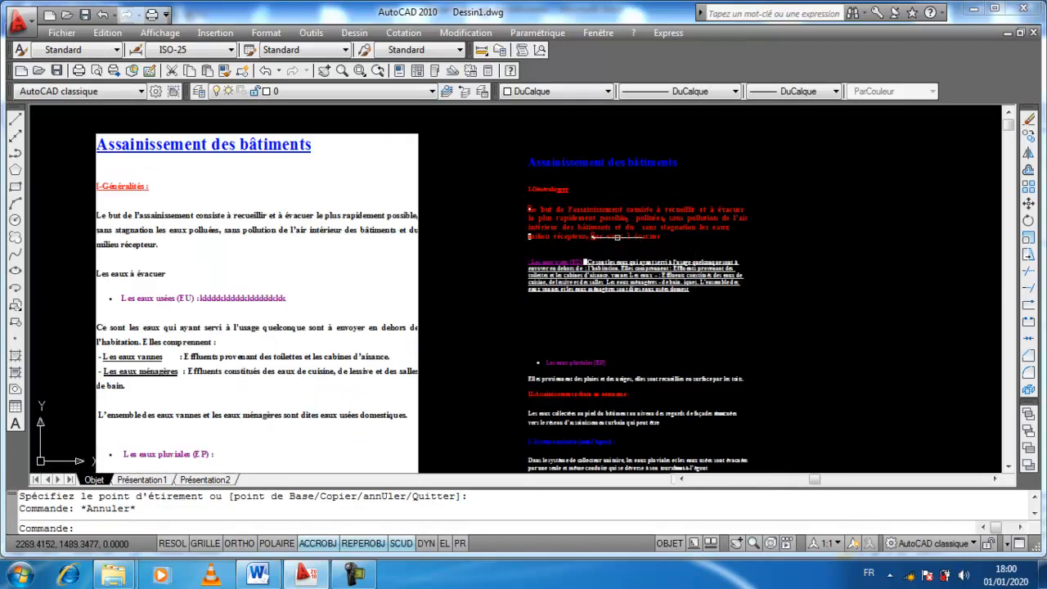
pyautogui.scroll(1, 619, 237)
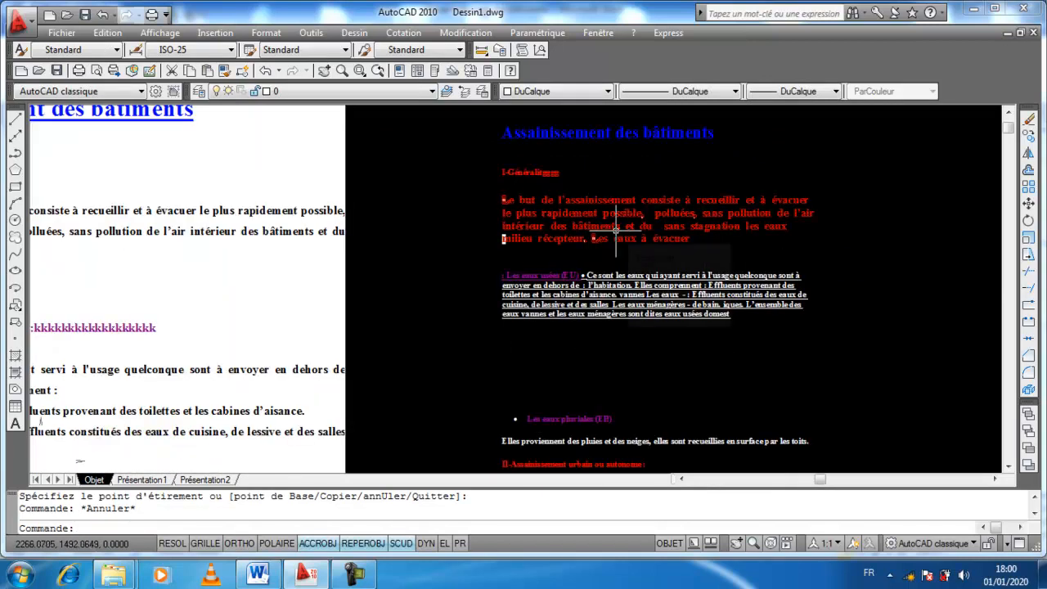
pyautogui.scroll(-3, 615, 230)
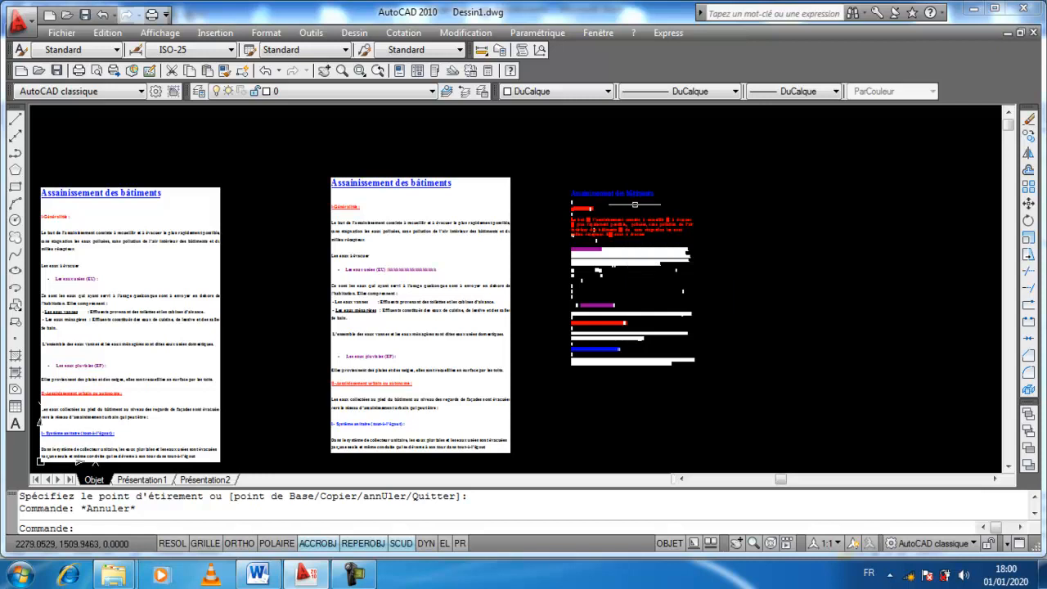
pyautogui.scroll(-2, 626, 230)
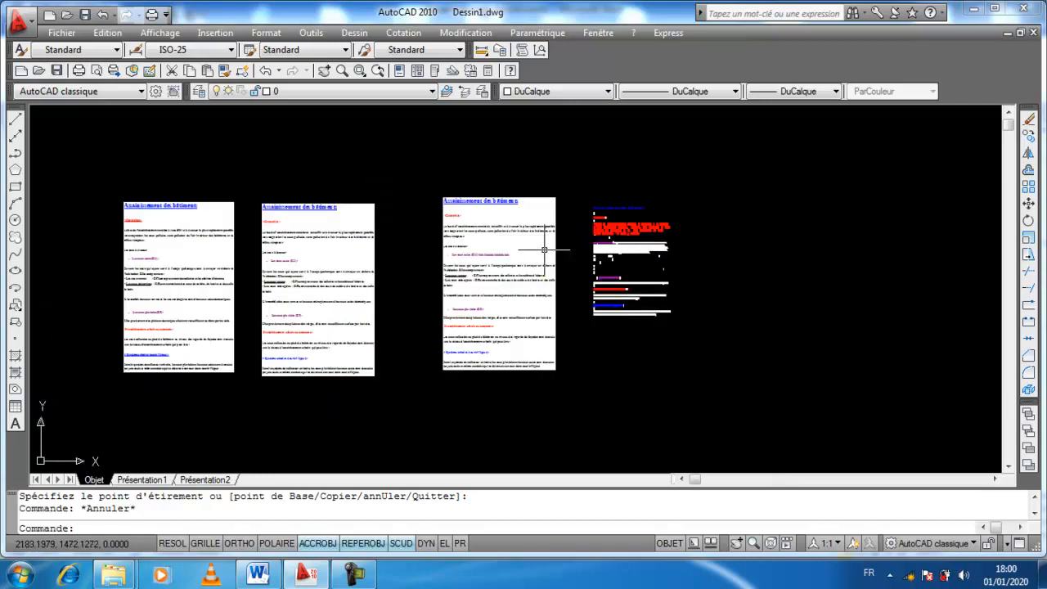